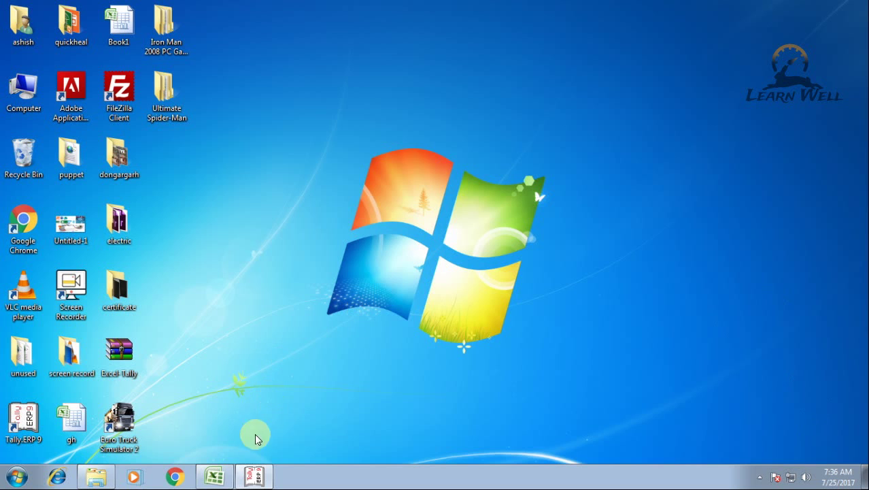
- Bring Book1 back into view and delete the MONTH column from Sheet5
{"action": "left_click", "coordinate": [215, 476]}
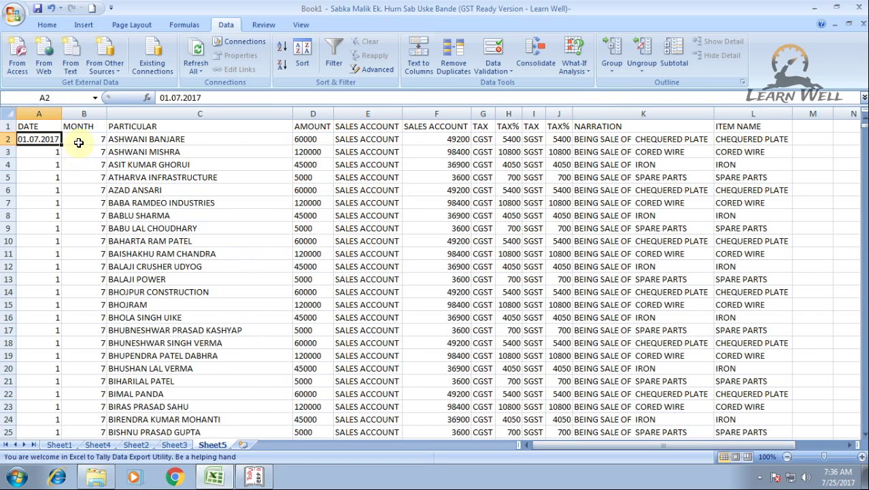
{"action": "right_click", "coordinate": [102, 114]}
{"action": "left_click", "coordinate": [122, 194]}
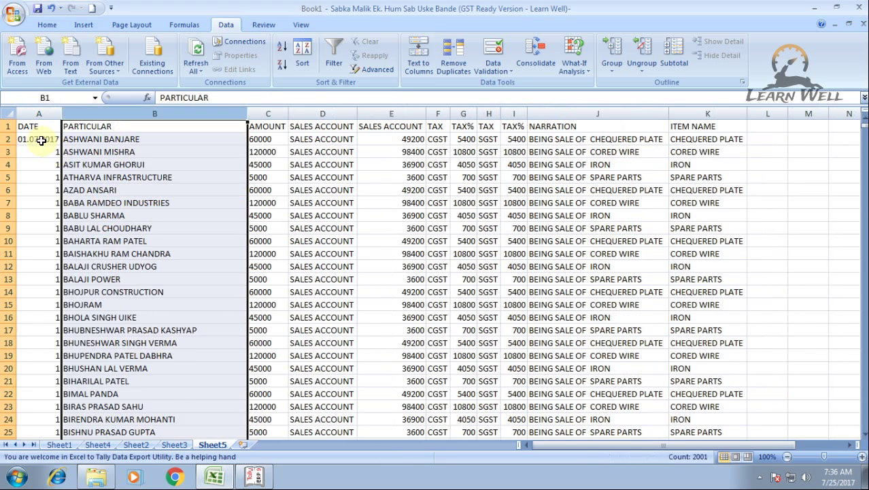
- Fill the whole DATE column down to row 2001 with 01.07.2017
{"action": "left_click", "coordinate": [41, 140]}
{"action": "key", "text": "ctrl+shift+Down"}
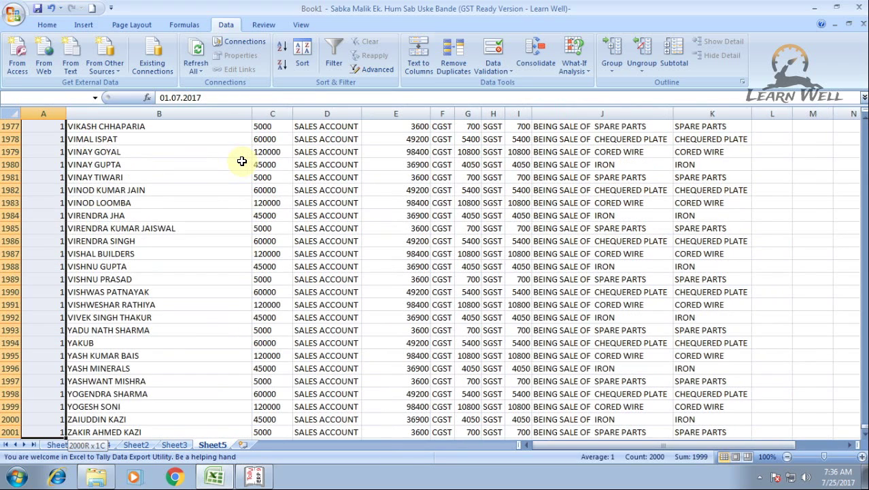
{"action": "type", "text": "01.07.2017"}
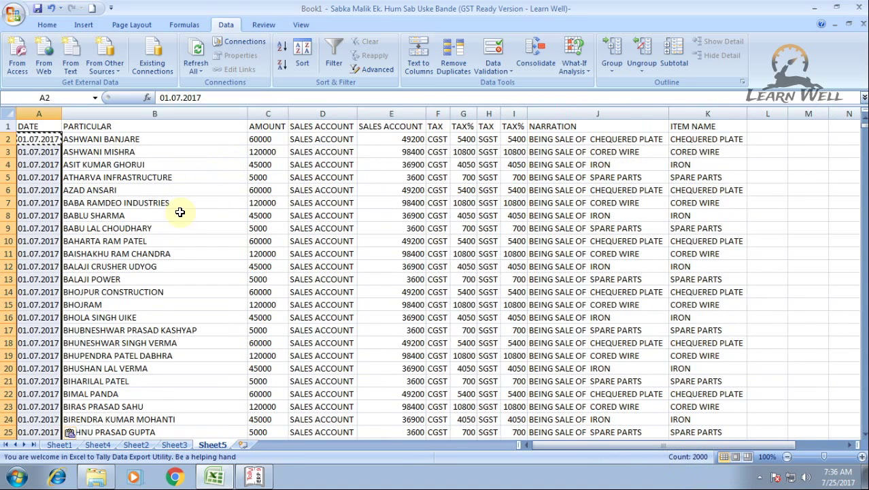
- Inspect the DATE, PARTICULAR, AMOUNT and both SALES ACCOUNT columns, then go to the workbooks folder
{"action": "left_click", "coordinate": [39, 114]}
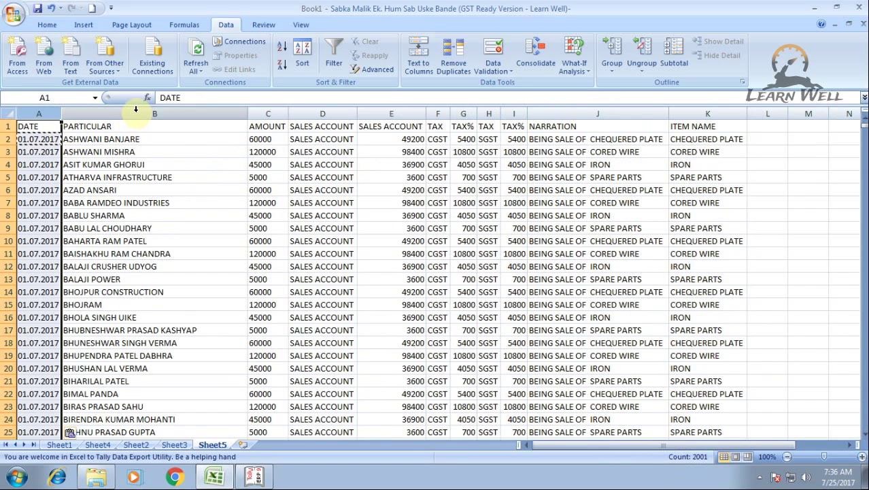
{"action": "left_click", "coordinate": [136, 113]}
{"action": "left_click", "coordinate": [267, 114]}
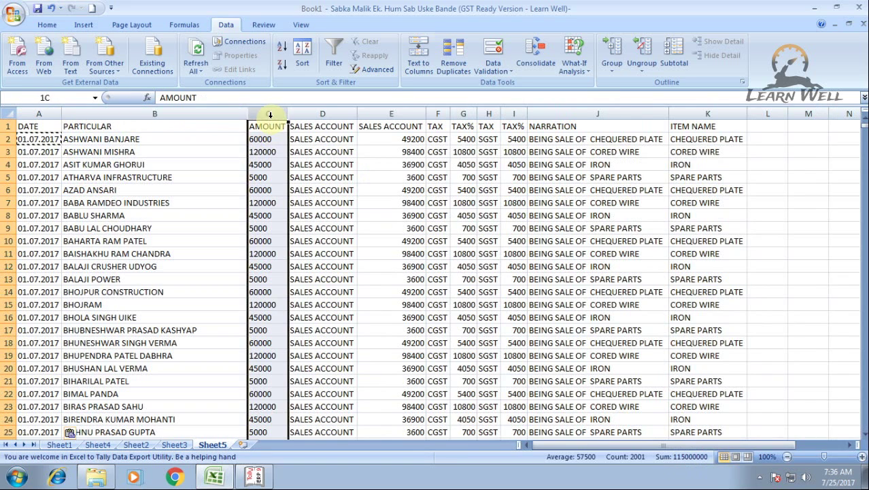
{"action": "left_click", "coordinate": [323, 113]}
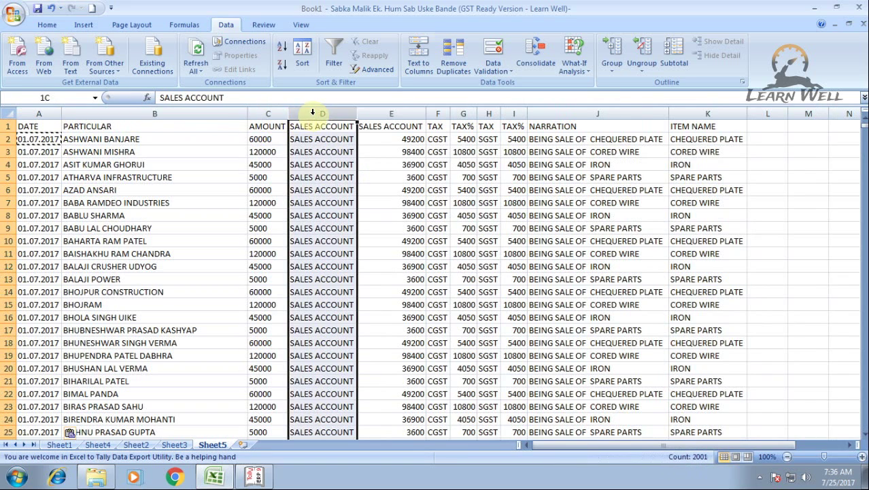
{"action": "left_click", "coordinate": [403, 117]}
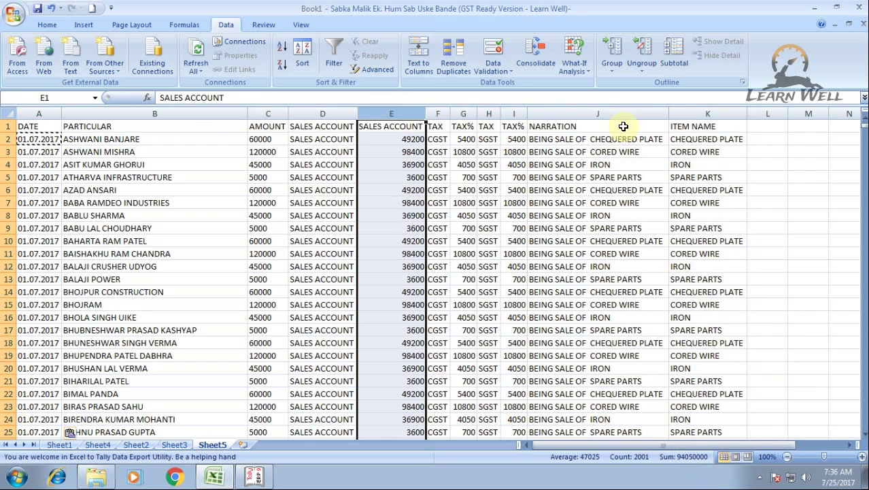
{"action": "left_click", "coordinate": [125, 113]}
{"action": "left_click", "coordinate": [127, 139]}
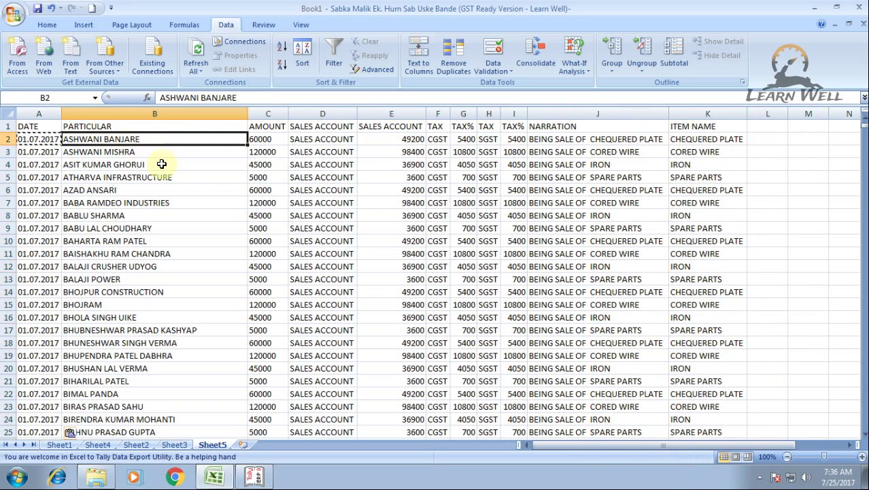
{"action": "left_click", "coordinate": [95, 481]}
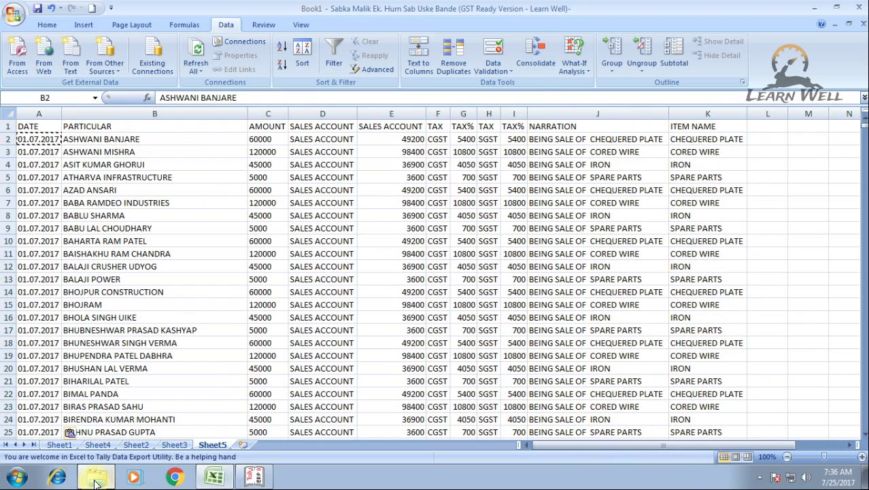
- Open the Excel2Tally workbook and dismiss its three startup messages
{"action": "double_click", "coordinate": [499, 105]}
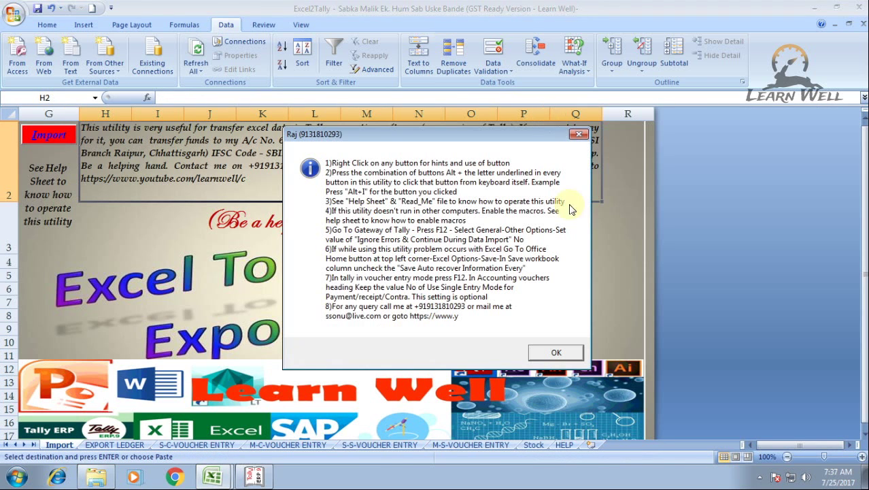
{"action": "left_click", "coordinate": [548, 354]}
{"action": "left_click", "coordinate": [559, 301]}
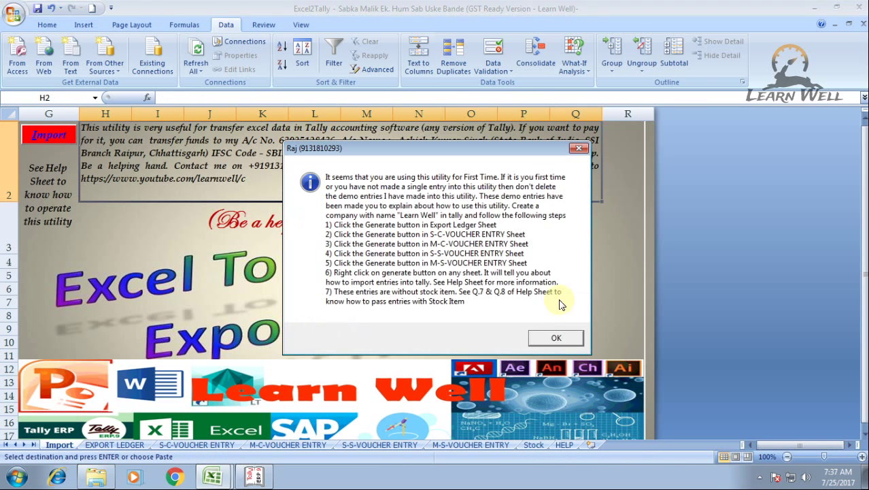
{"action": "left_click", "coordinate": [554, 338]}
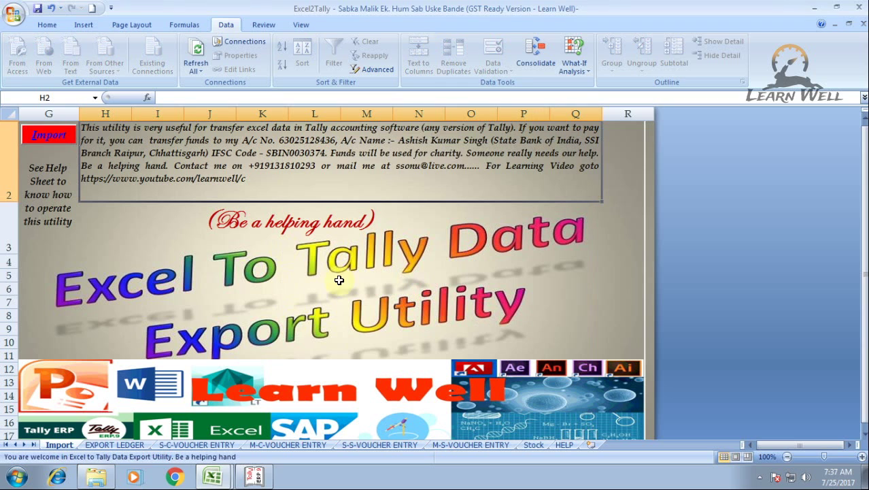
- On the S-C-VOUCHER ENTRY sheet, set financial year 2017-18 and voucher type Sales
{"action": "left_click", "coordinate": [186, 444]}
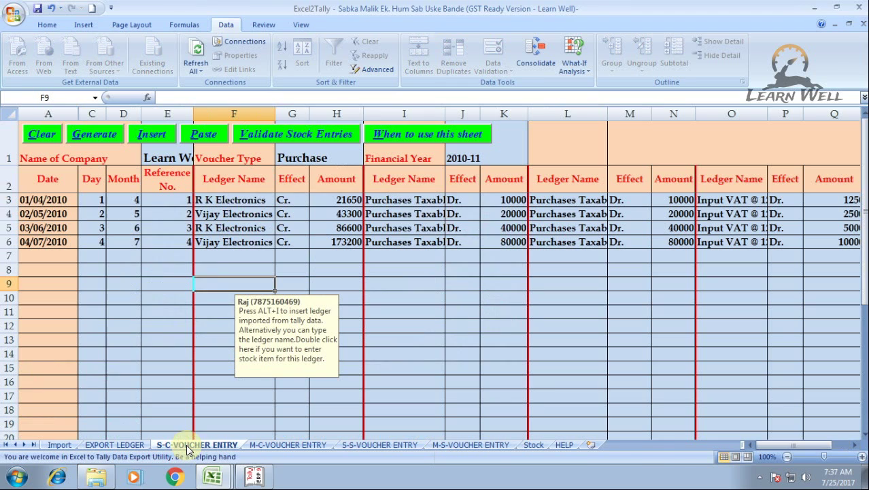
{"action": "left_click", "coordinate": [484, 163]}
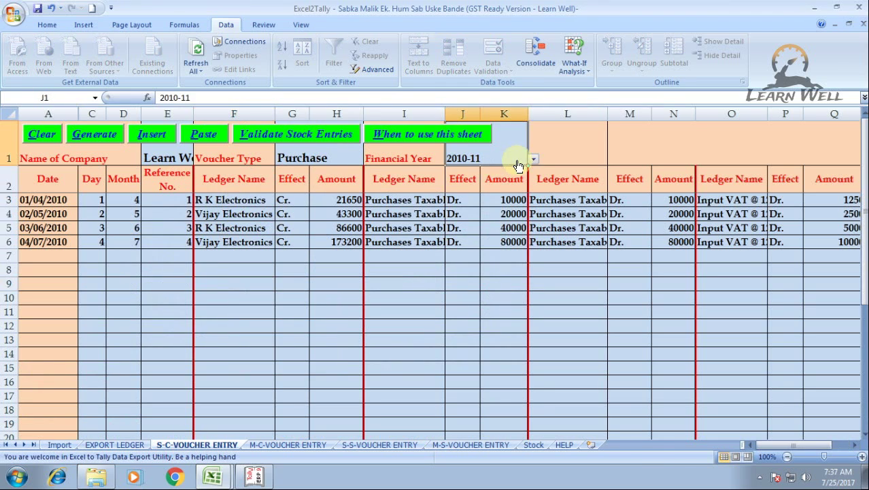
{"action": "left_click", "coordinate": [533, 159]}
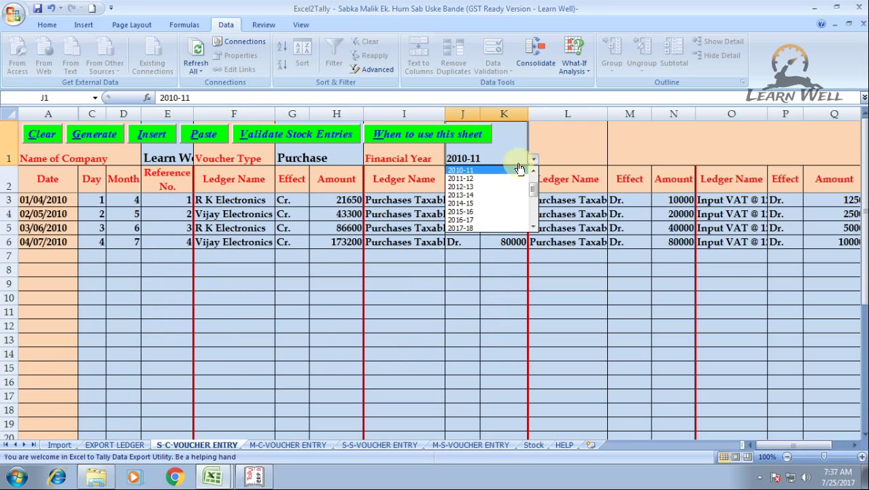
{"action": "left_click", "coordinate": [476, 230]}
{"action": "left_click", "coordinate": [348, 159]}
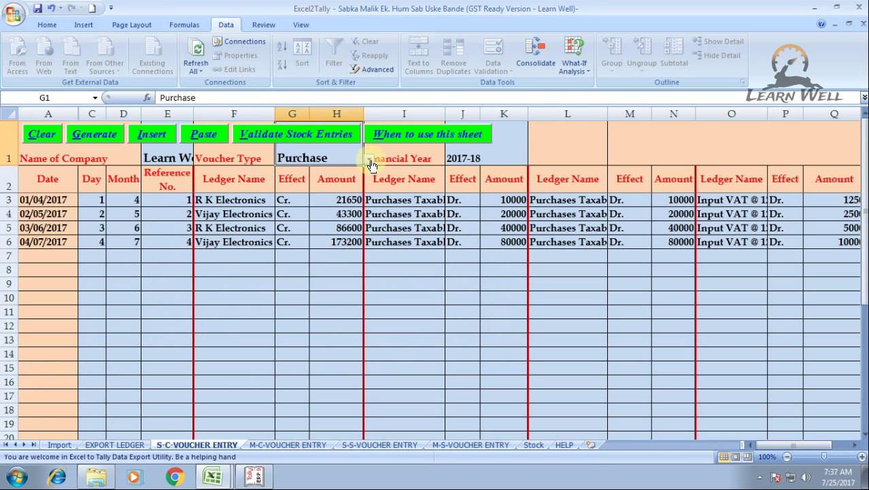
{"action": "left_click", "coordinate": [368, 158]}
{"action": "left_click", "coordinate": [315, 179]}
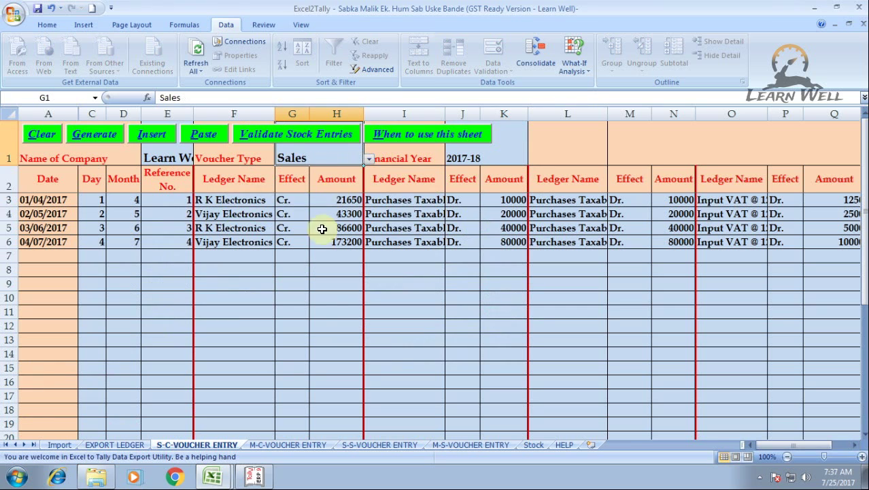
{"action": "left_click", "coordinate": [101, 200]}
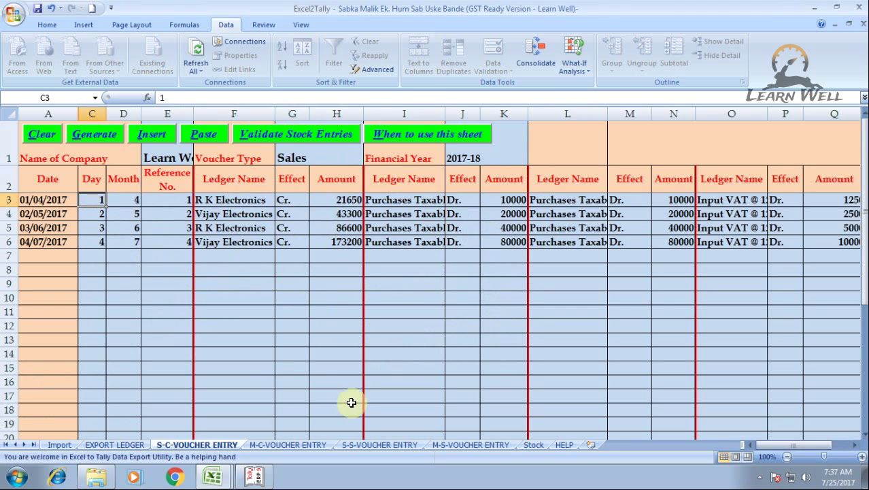
{"action": "key", "text": "ctrl+Tab"}
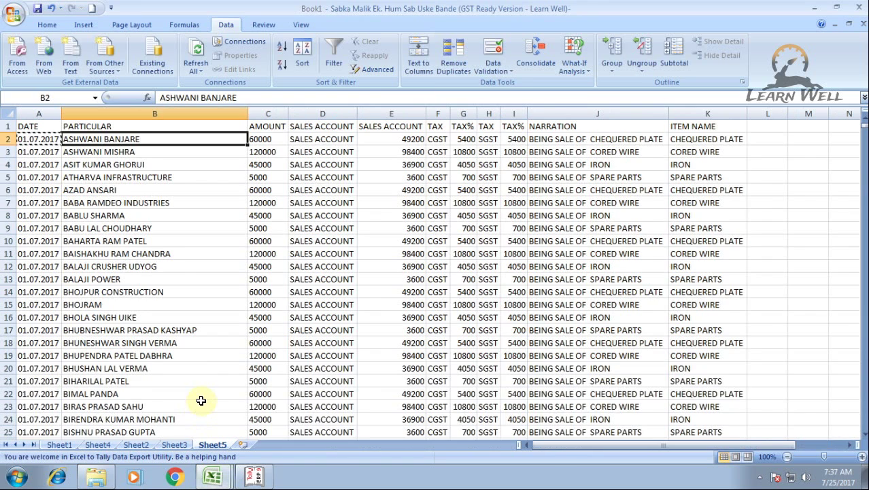
- Insert two empty columns B and C after the DATE column
{"action": "left_click", "coordinate": [41, 114]}
{"action": "left_click_drag", "start_coordinate": [116, 114], "coordinate": [251, 112]}
{"action": "right_click", "coordinate": [269, 115]}
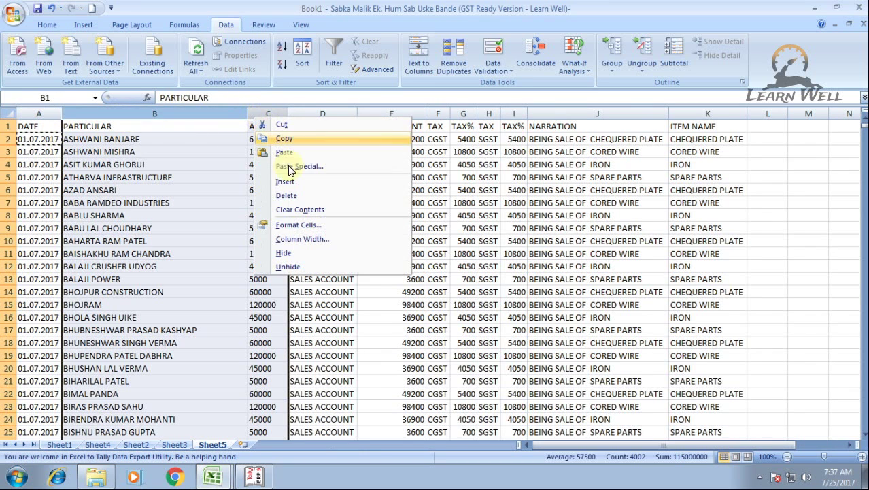
{"action": "left_click", "coordinate": [299, 181]}
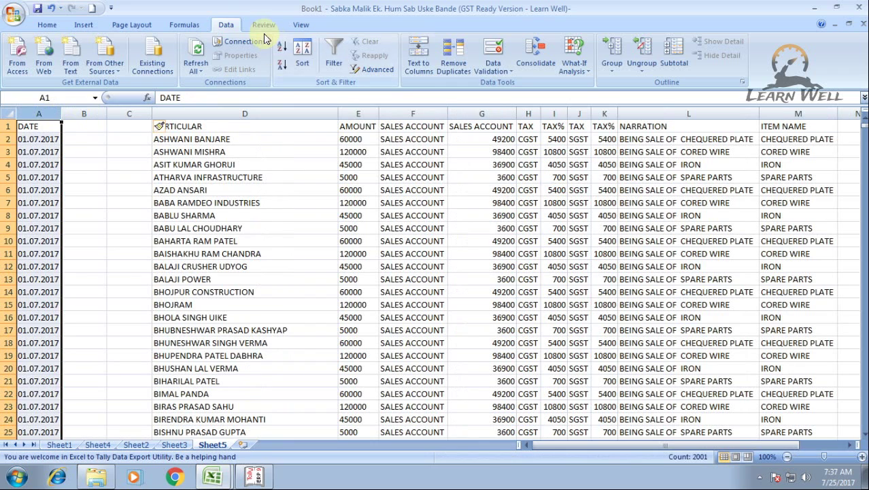
- Split the DATE values on the dot into day, month and year, and delete the year column
{"action": "left_click", "coordinate": [419, 57]}
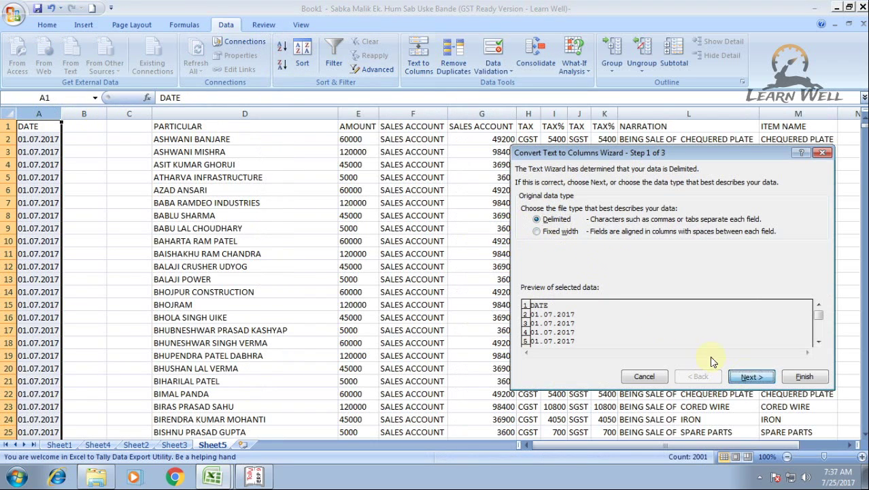
{"action": "left_click", "coordinate": [750, 376]}
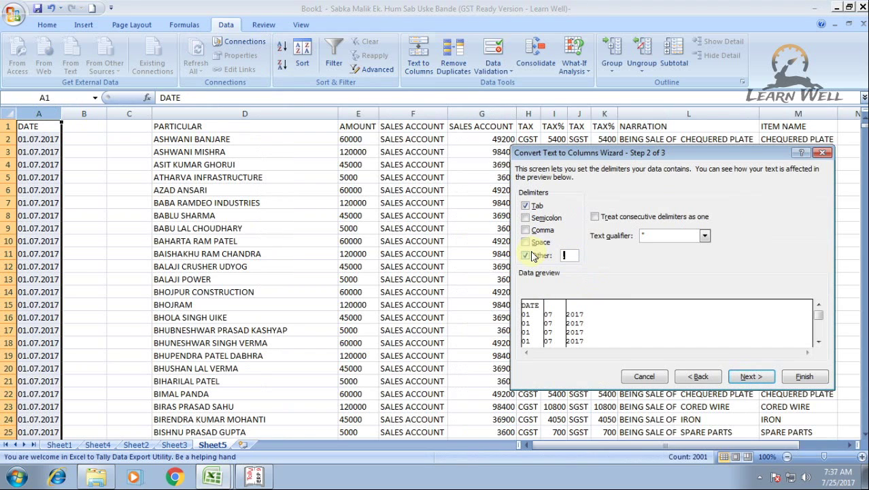
{"action": "left_click", "coordinate": [748, 376]}
{"action": "left_click", "coordinate": [802, 376]}
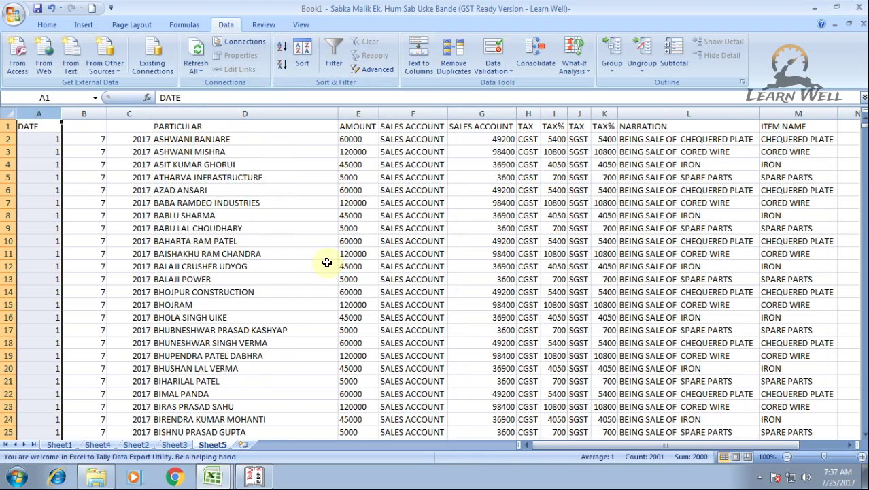
{"action": "left_click", "coordinate": [129, 111]}
{"action": "right_click", "coordinate": [129, 111]}
{"action": "left_click", "coordinate": [169, 194]}
{"action": "left_click", "coordinate": [97, 129]}
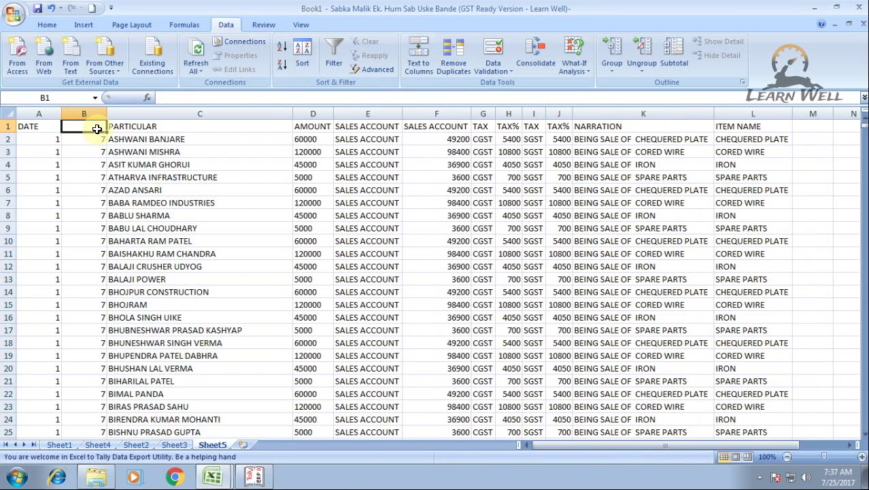
- Head column B as MONTH and paste the day 1 and month 7 values into the voucher sheet
{"action": "type", "text": "MONTH"}
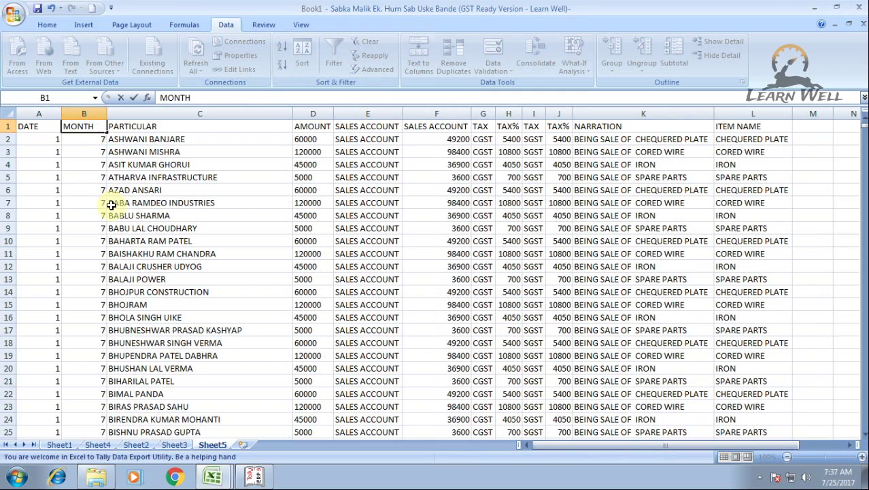
{"action": "left_click", "coordinate": [113, 202]}
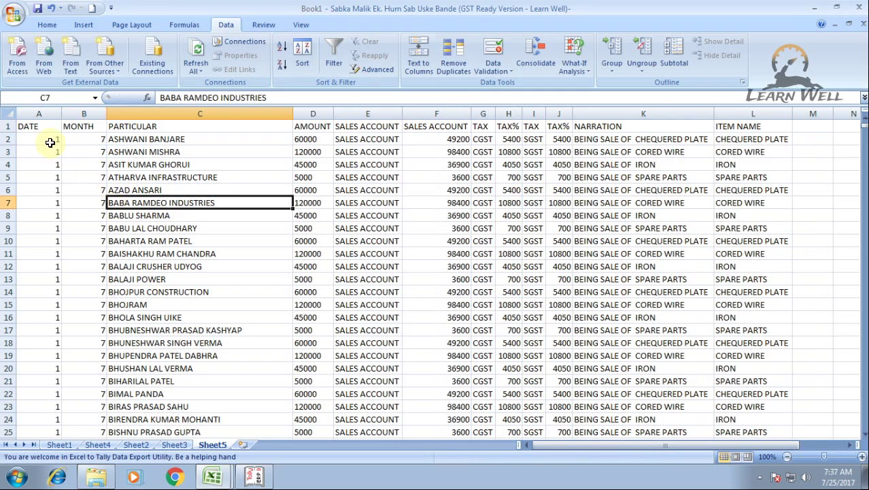
{"action": "left_click_drag", "start_coordinate": [48, 139], "coordinate": [79, 140]}
{"action": "key", "text": "ctrl+shift+Down"}
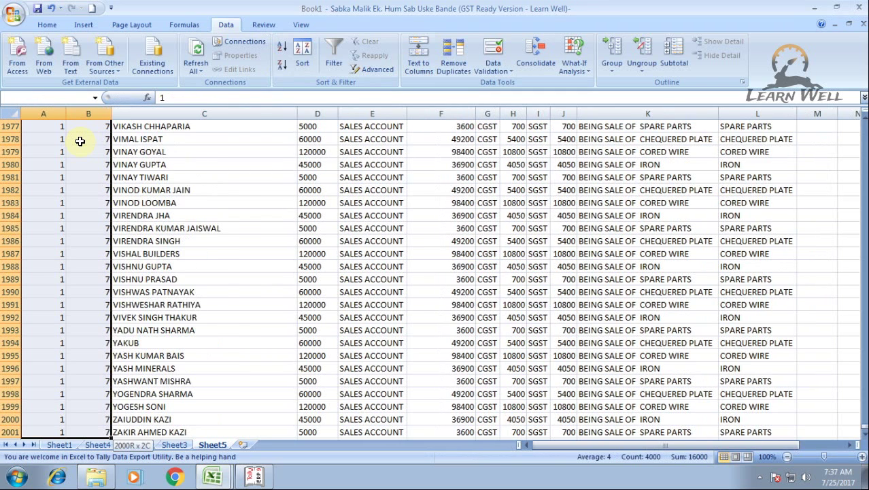
{"action": "key", "text": "ctrl+c"}
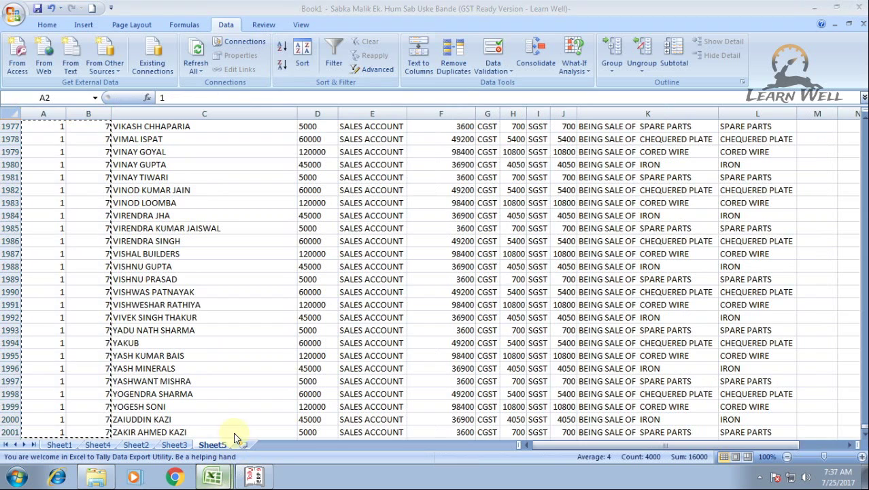
{"action": "key", "text": "ctrl+Tab"}
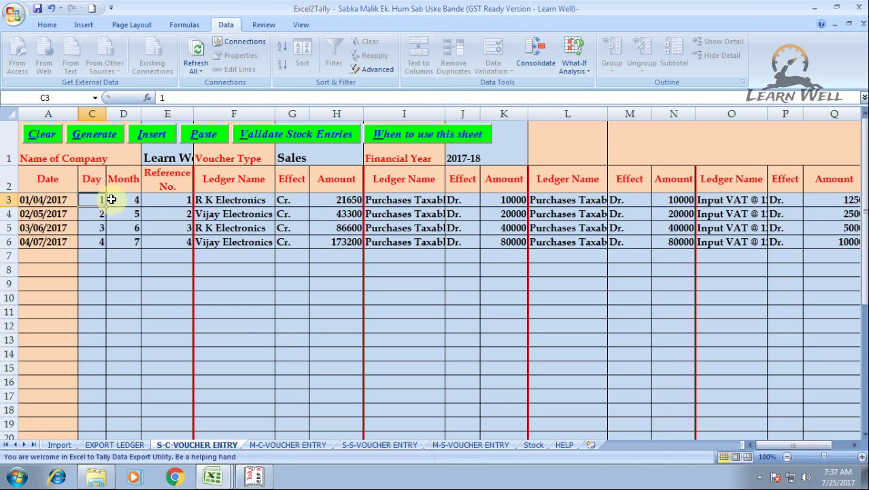
{"action": "key", "text": "ctrl+v"}
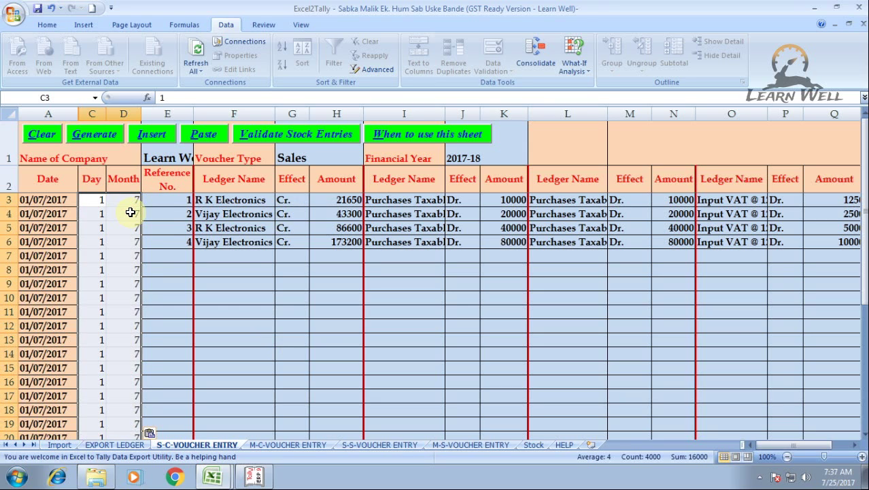
- Clear the voucher sheet's Reference No. entries, then return to Book1's first party name
{"action": "left_click", "coordinate": [180, 200]}
{"action": "key", "text": "Return"}
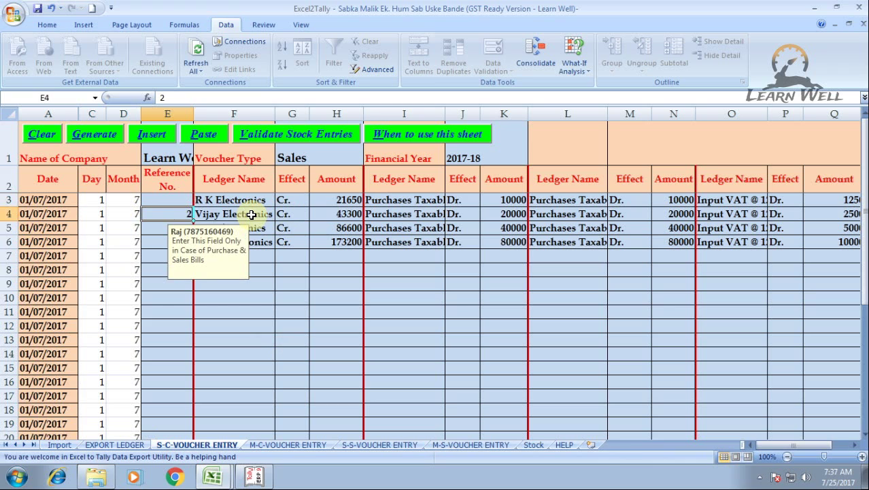
{"action": "key", "text": "Return"}
{"action": "key", "text": "Return"}
{"action": "key", "text": "Return"}
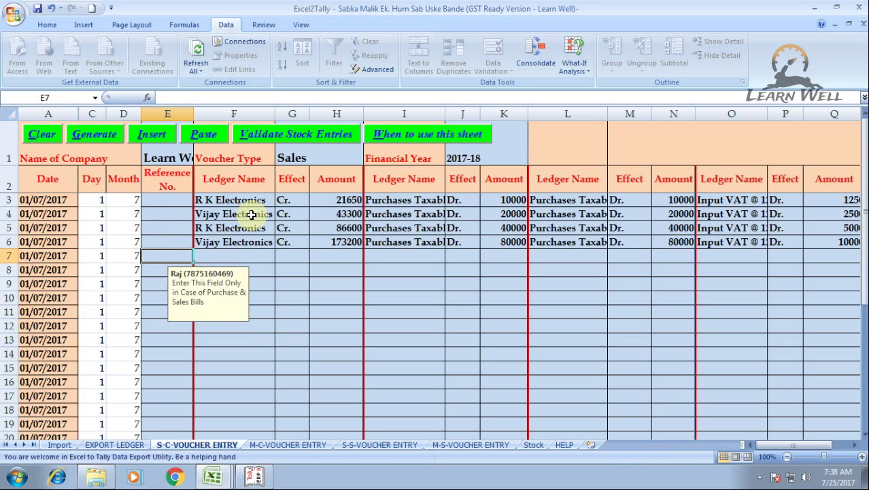
{"action": "left_click", "coordinate": [251, 199]}
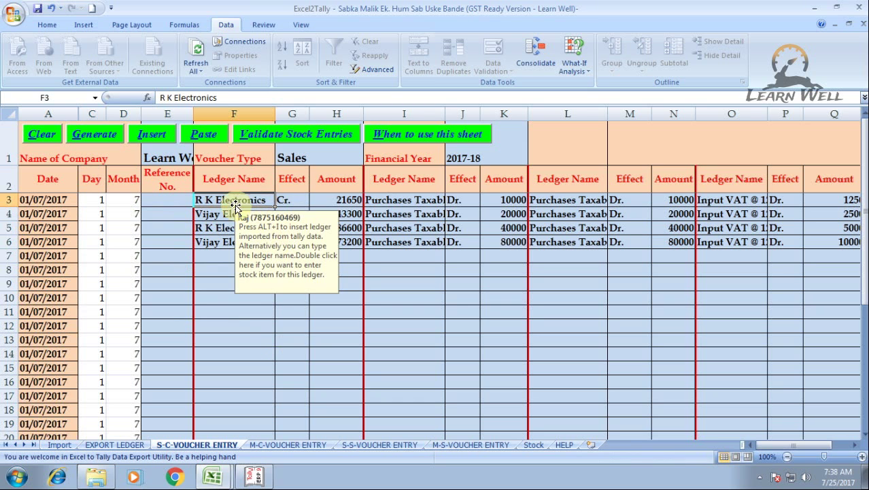
{"action": "key", "text": "ctrl+Tab"}
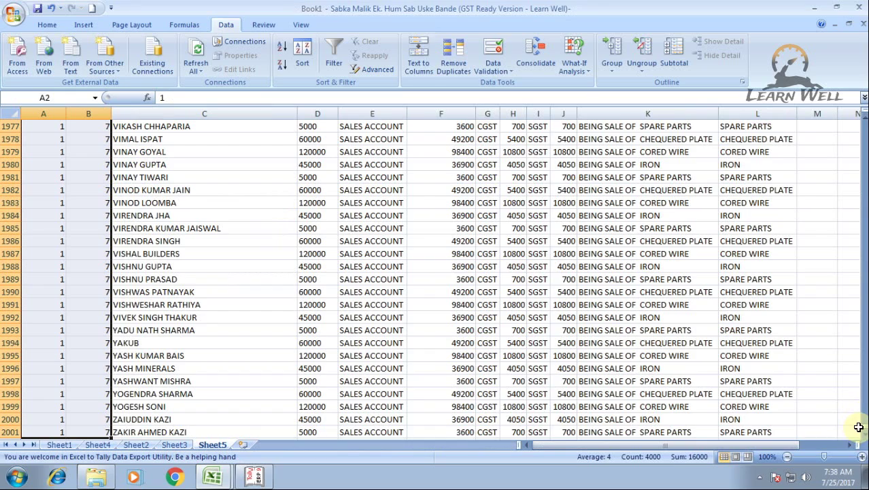
{"action": "left_click_drag", "start_coordinate": [858, 427], "coordinate": [863, 125]}
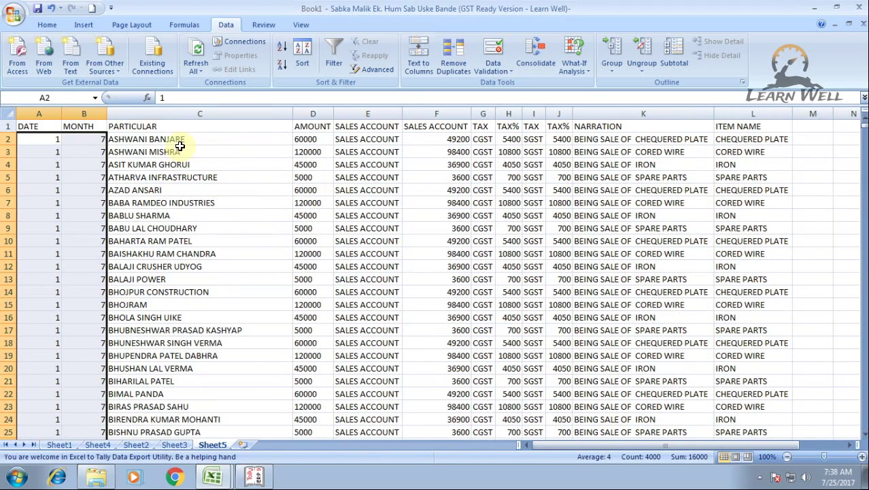
{"action": "left_click", "coordinate": [180, 143]}
- In Tally, alter the first party's ledger to check its Chhattisgarh state and Regular GST registration
{"action": "left_click", "coordinate": [256, 476]}
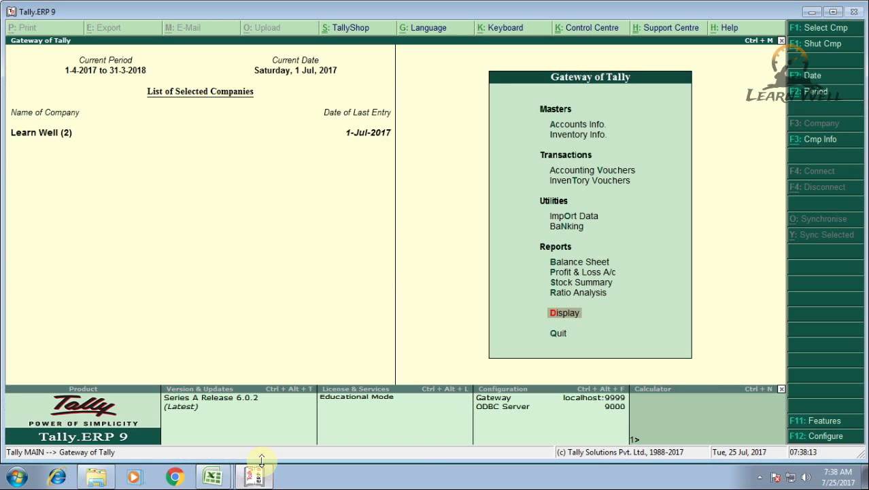
{"action": "type", "text": "ala"}
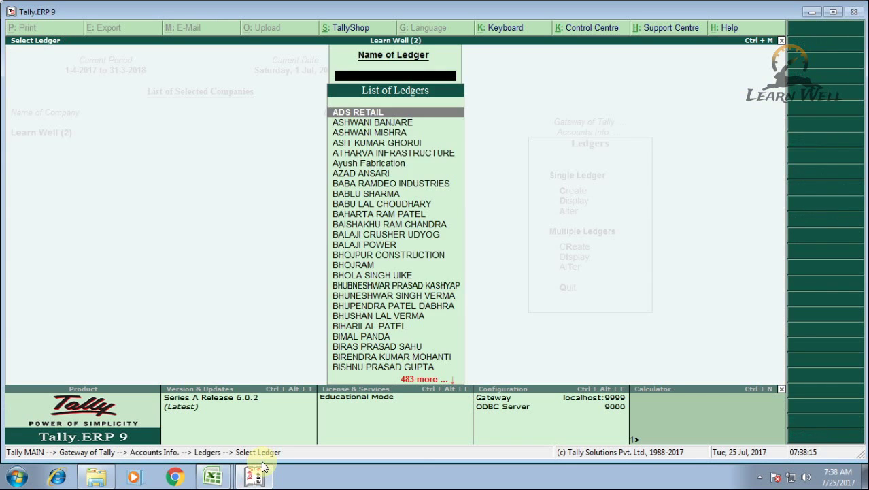
{"action": "type", "text": "ASH"}
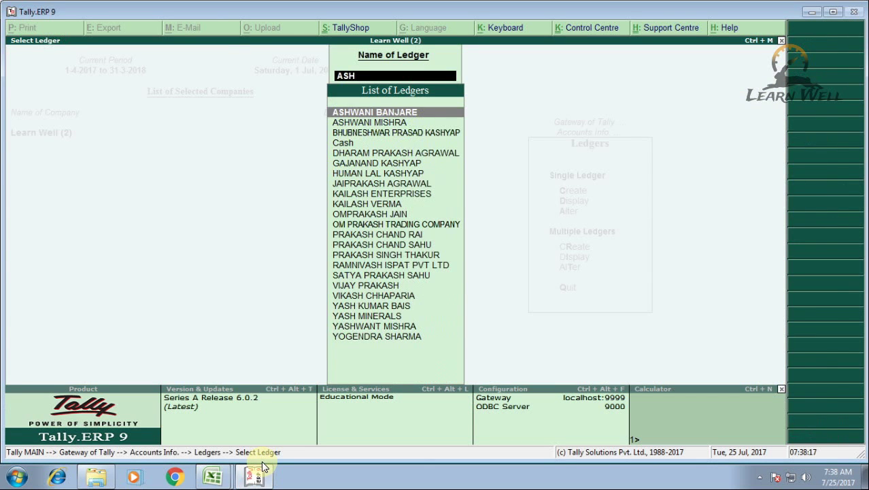
{"action": "key", "text": "Return"}
{"action": "key", "text": "Return"}
{"action": "key", "text": "Return"}
{"action": "key", "text": "Return"}
{"action": "key", "text": "Return"}
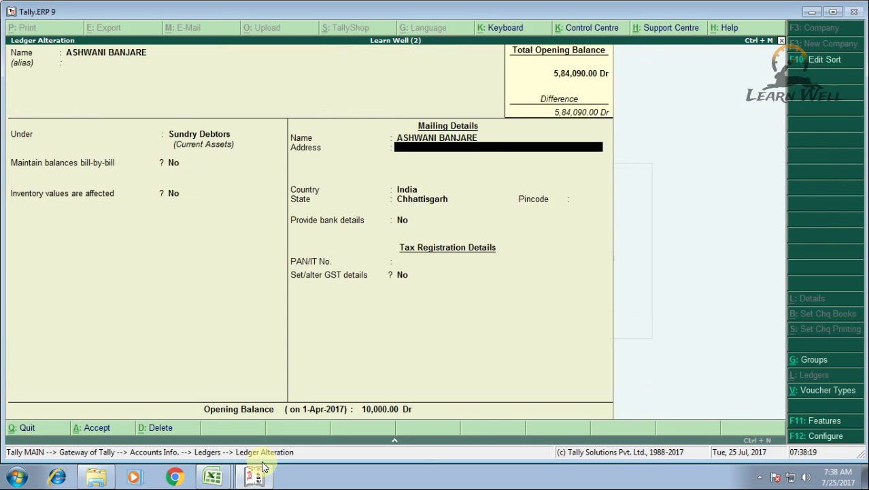
{"action": "key", "text": "Return"}
{"action": "key", "text": "Return"}
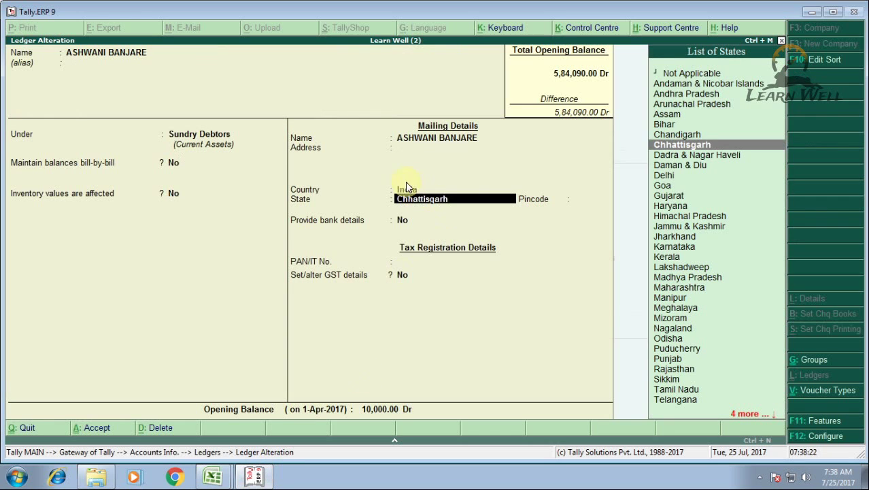
{"action": "key", "text": "Return"}
{"action": "key", "text": "Return"}
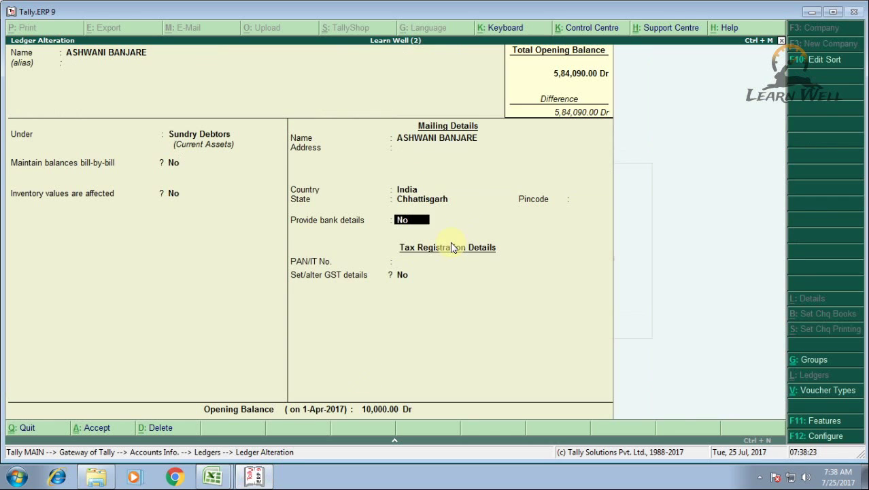
{"action": "key", "text": "Return"}
{"action": "key", "text": "Return"}
{"action": "key", "text": "Return"}
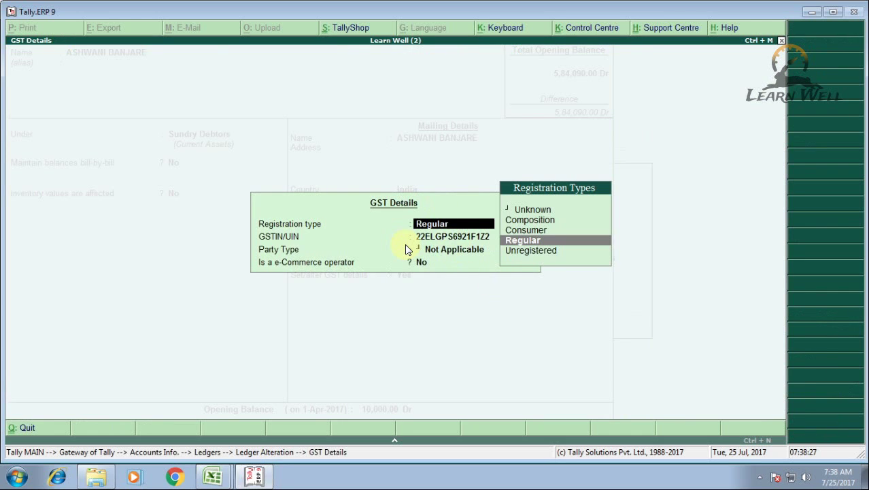
{"action": "key", "text": "Return"}
{"action": "key", "text": "Return"}
{"action": "key", "text": "Return"}
{"action": "key", "text": "Return"}
{"action": "key", "text": "Return"}
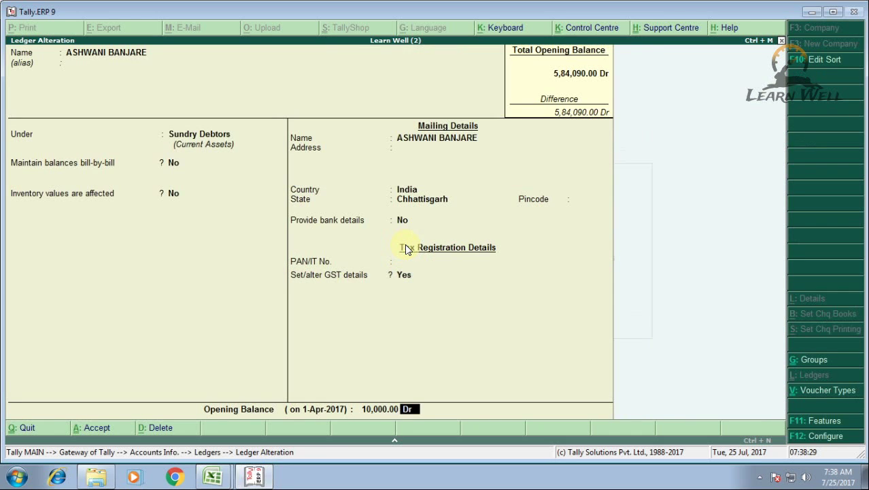
{"action": "key", "text": "Return"}
{"action": "key", "text": "Return"}
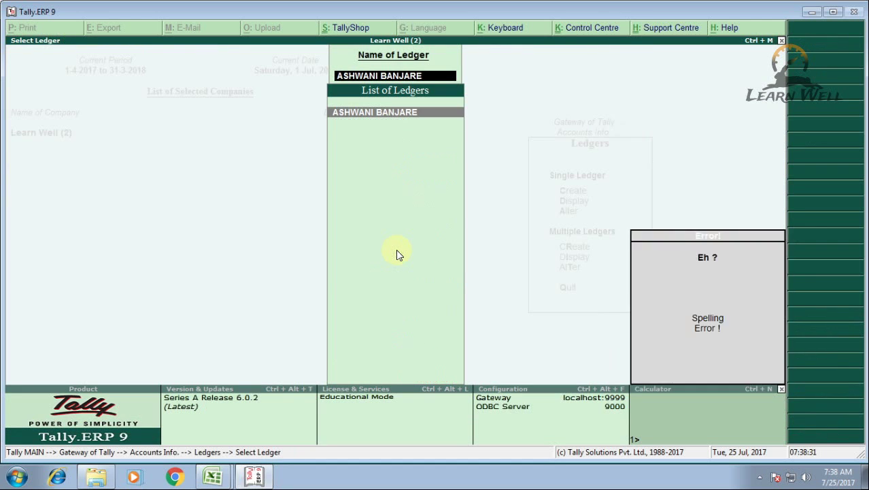
{"action": "key", "text": "Escape"}
{"action": "key", "text": "Escape"}
- Copy Book1's 2000 party names from column C into the voucher sheet's Ledger Name column
{"action": "key", "text": "alt+Tab"}
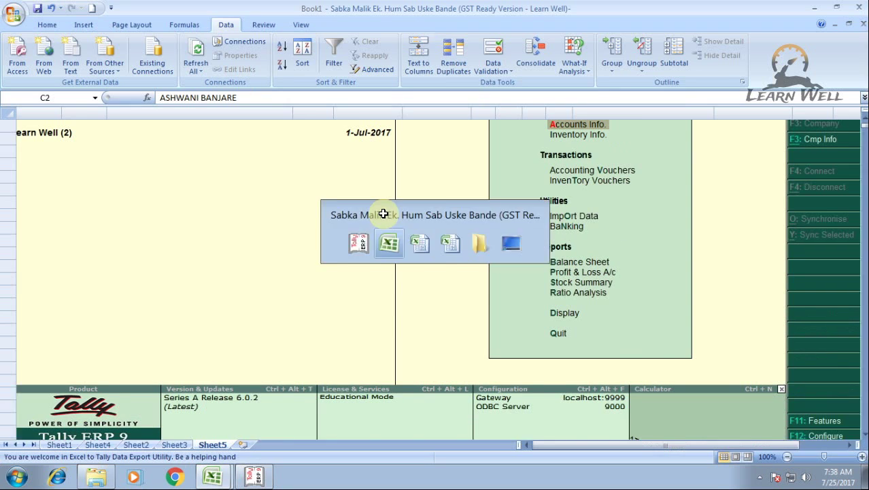
{"action": "left_click", "coordinate": [178, 158]}
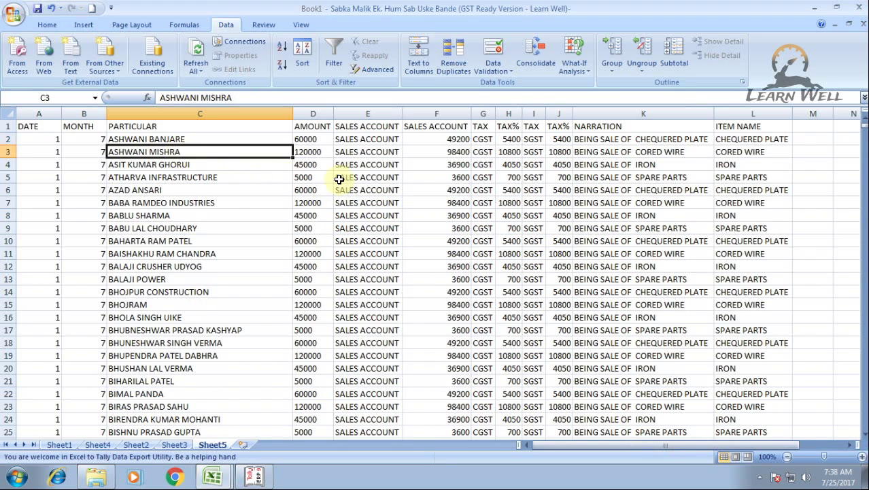
{"action": "key", "text": "Down"}
{"action": "key", "text": "Down"}
{"action": "key", "text": "Down"}
{"action": "key", "text": "Down"}
{"action": "key", "text": "Down"}
{"action": "key", "text": "Down"}
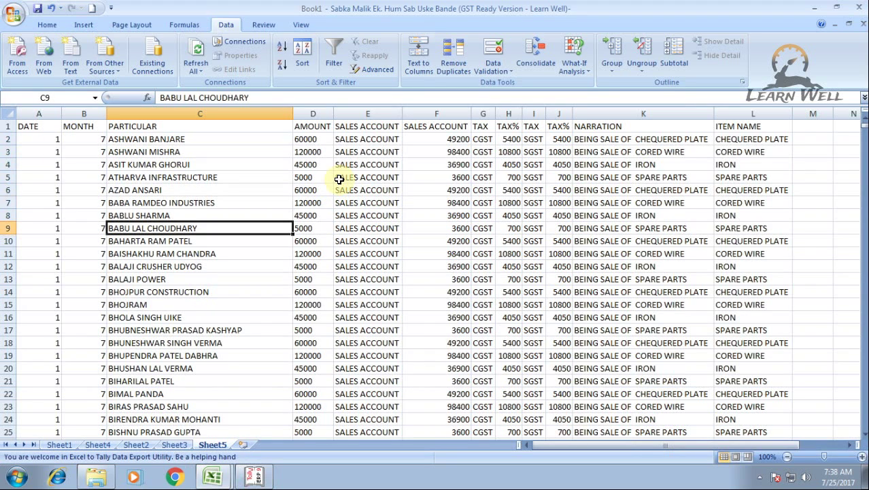
{"action": "left_click", "coordinate": [202, 131]}
{"action": "left_click", "coordinate": [239, 139]}
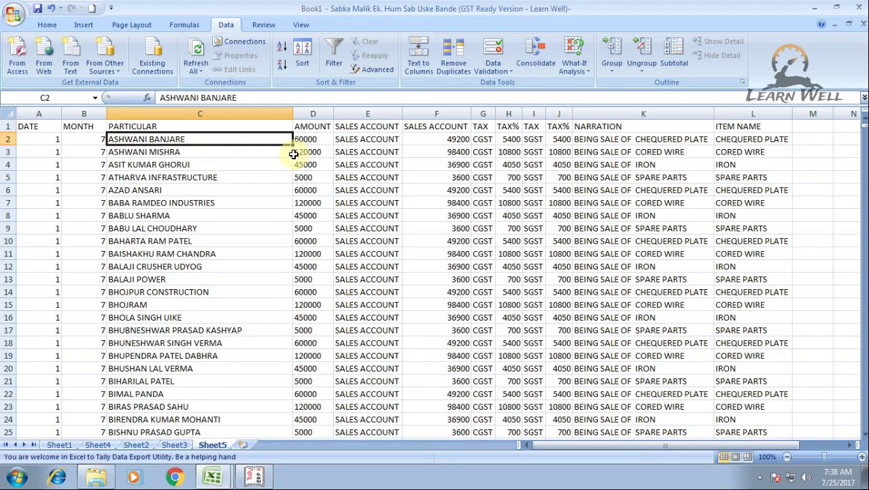
{"action": "key", "text": "ctrl+shift+Down"}
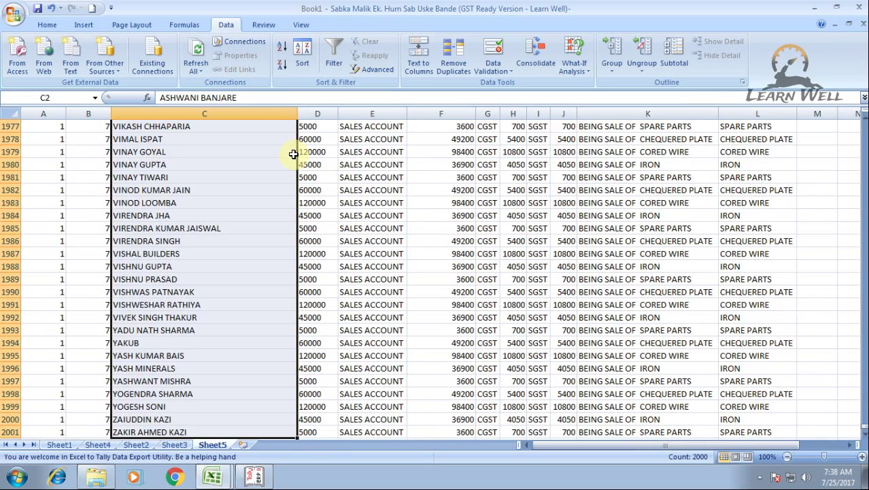
{"action": "key", "text": "ctrl+c"}
{"action": "key", "text": "alt+Tab"}
{"action": "key", "text": "alt+Tab"}
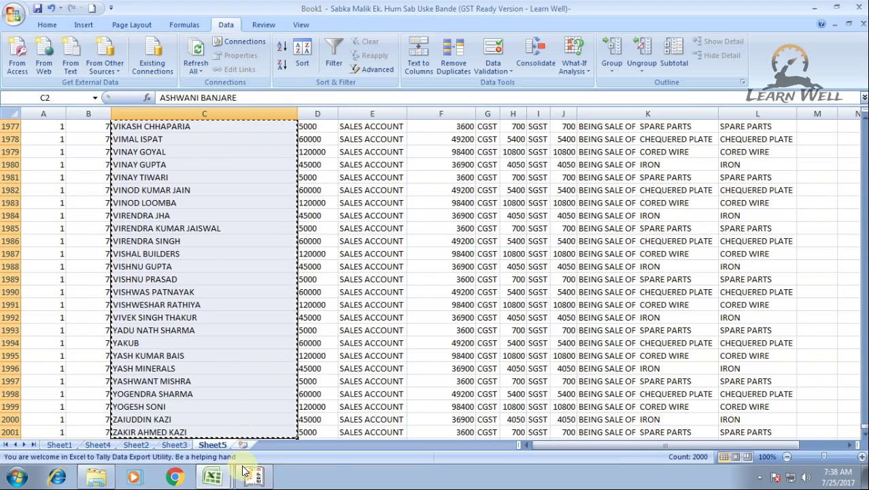
{"action": "key", "text": "ctrl+Tab"}
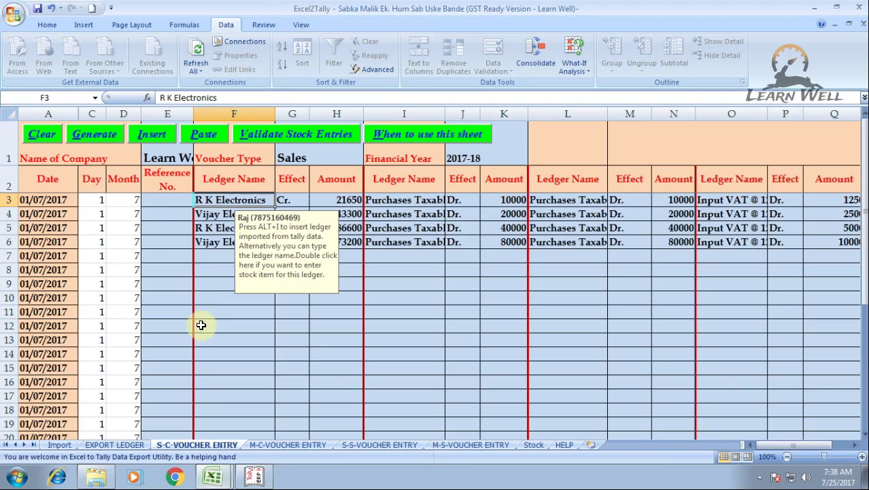
{"action": "key", "text": "ctrl+v"}
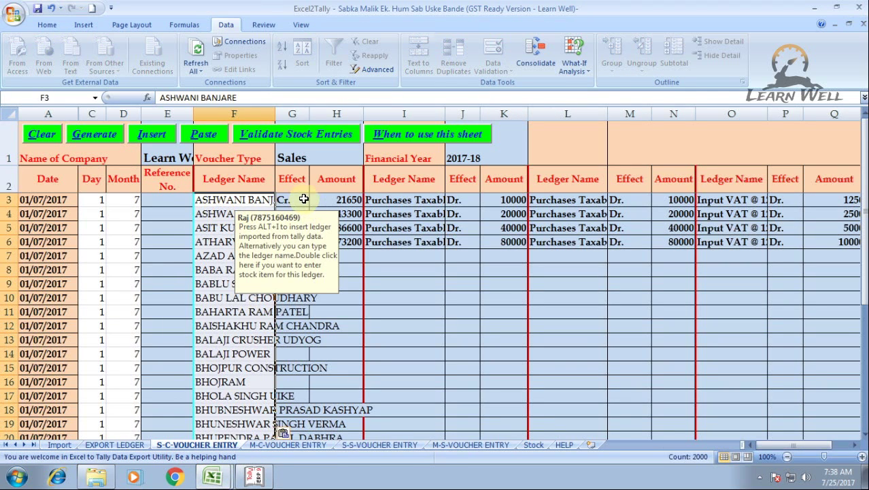
- Set the first Effect to Dr. and fill it down every voucher row
{"action": "left_click", "coordinate": [298, 201]}
{"action": "key", "text": "ctrl+shift+d"}
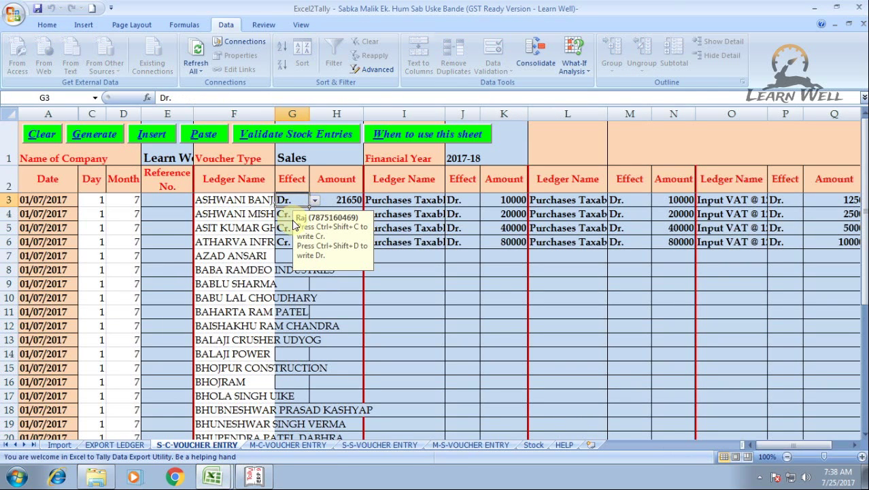
{"action": "key", "text": "shift+Down"}
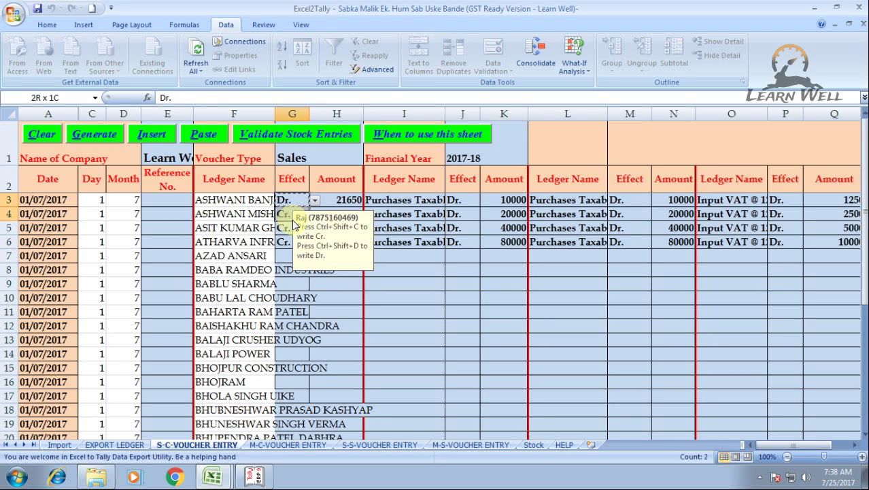
{"action": "key", "text": "shift+Down"}
{"action": "key", "text": "shift+Down"}
{"action": "key", "text": "ctrl+shift+Down"}
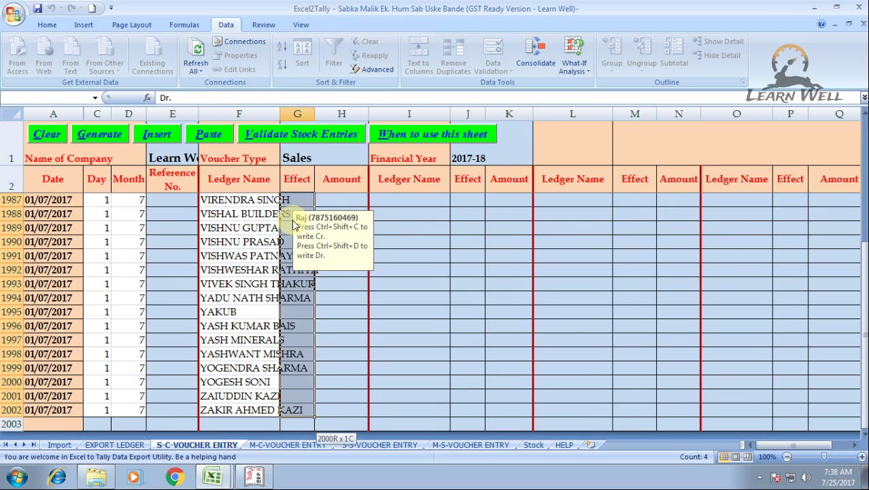
{"action": "key", "text": "ctrl+d"}
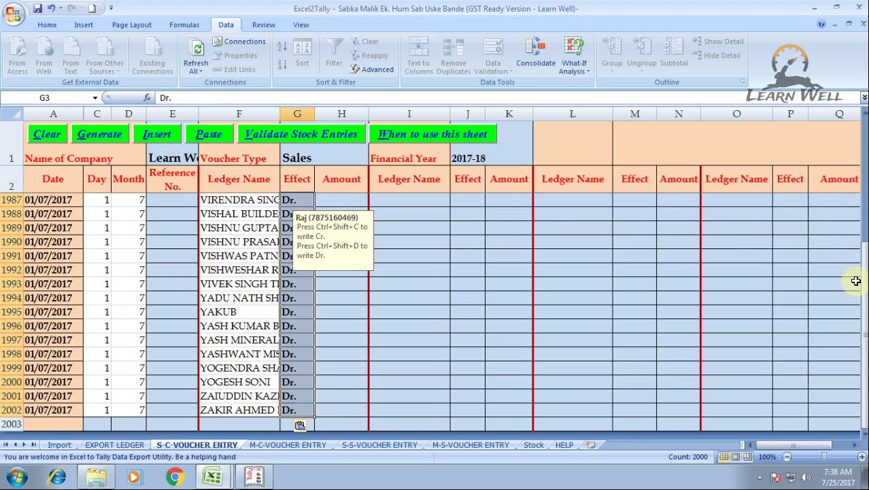
{"action": "left_click_drag", "start_coordinate": [858, 278], "coordinate": [861, 122]}
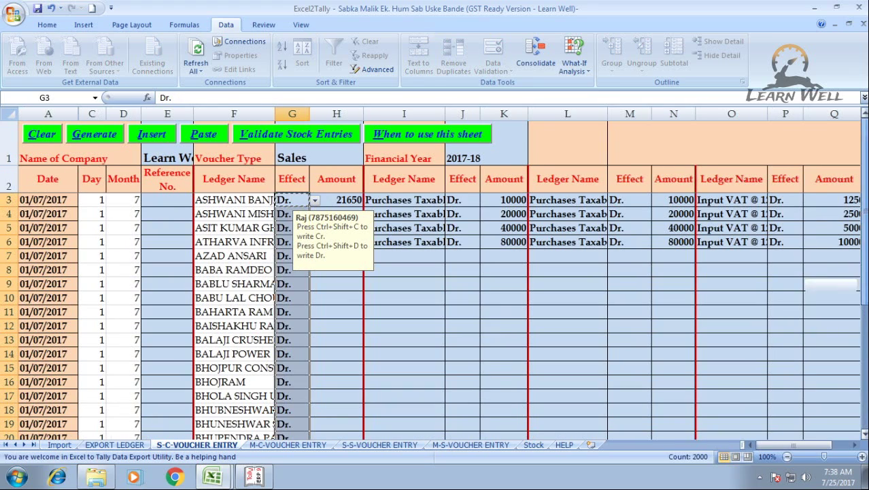
{"action": "left_click", "coordinate": [354, 200]}
{"action": "key", "text": "ctrl+Tab"}
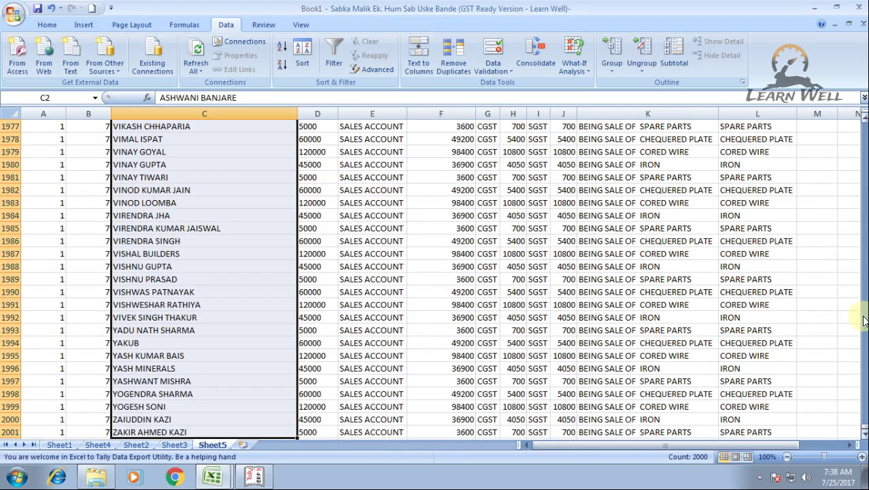
- Copy Book1's AMOUNT values from D2 down and paste them into the voucher sheet's column H
{"action": "left_click_drag", "start_coordinate": [863, 428], "coordinate": [864, 379]}
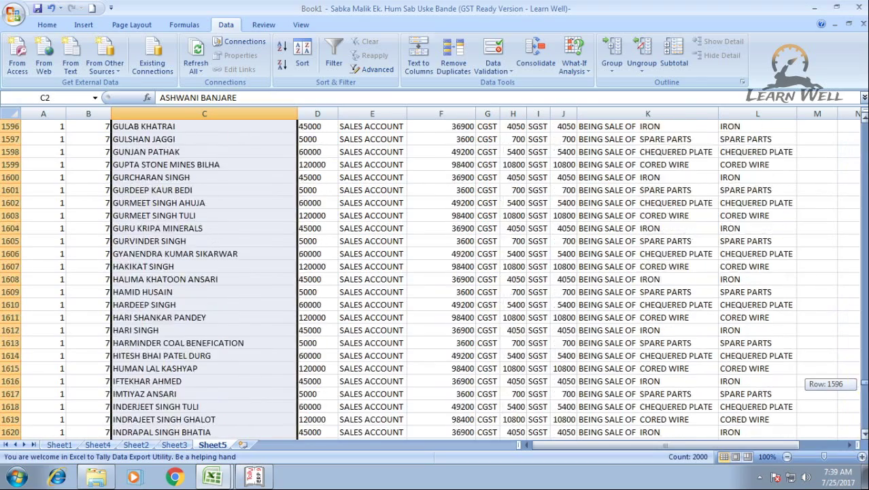
{"action": "left_click_drag", "start_coordinate": [863, 387], "coordinate": [863, 129]}
{"action": "left_click", "coordinate": [318, 140]}
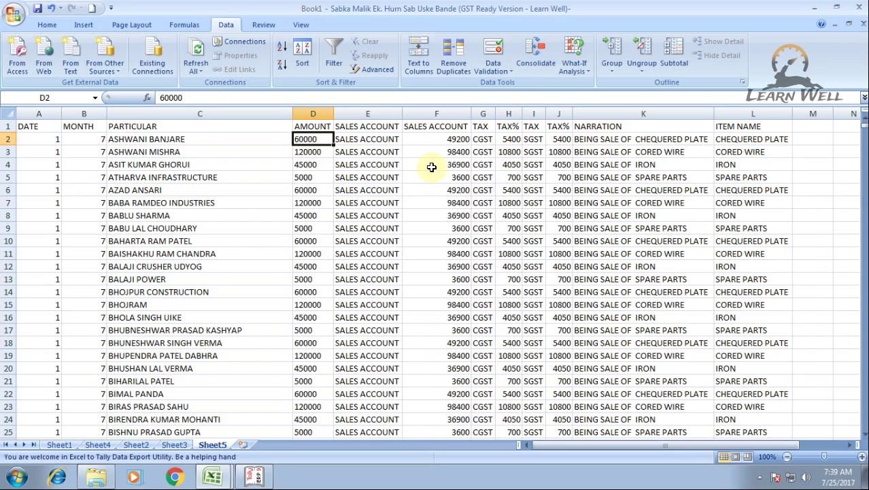
{"action": "key", "text": "ctrl+shift+Down"}
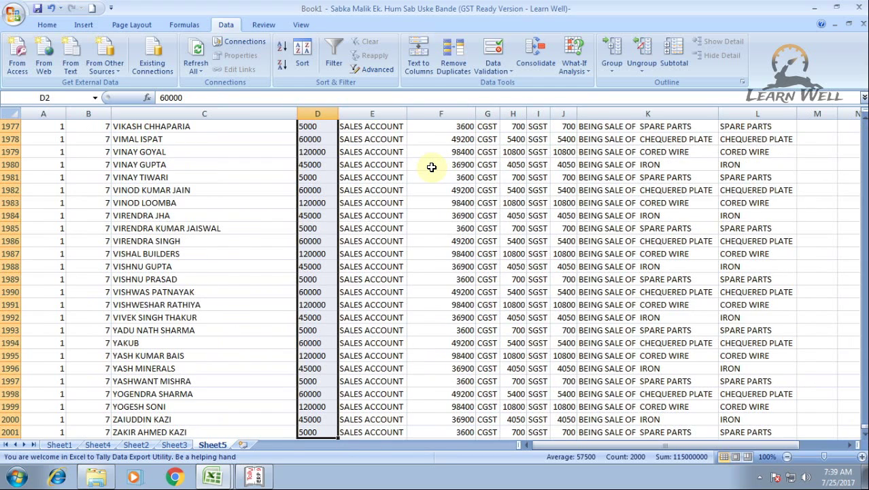
{"action": "key", "text": "ctrl+c"}
{"action": "key", "text": "ctrl+Tab"}
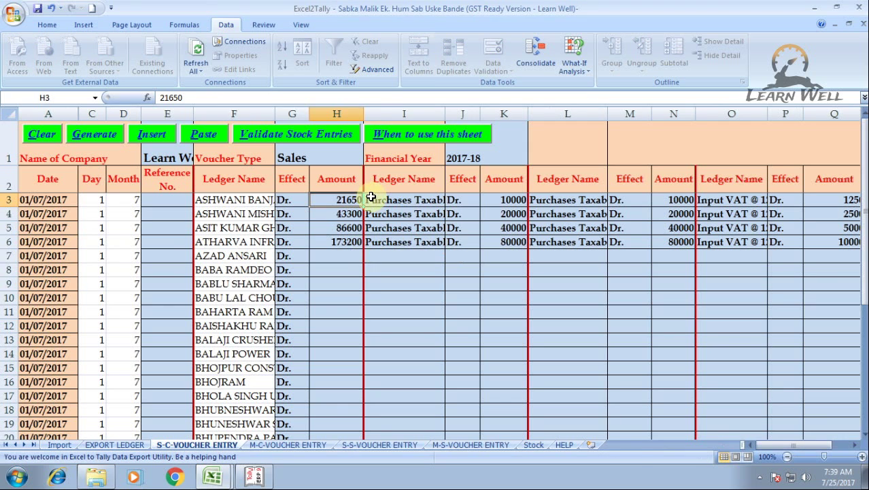
{"action": "key", "text": "ctrl+v"}
{"action": "left_click", "coordinate": [401, 202]}
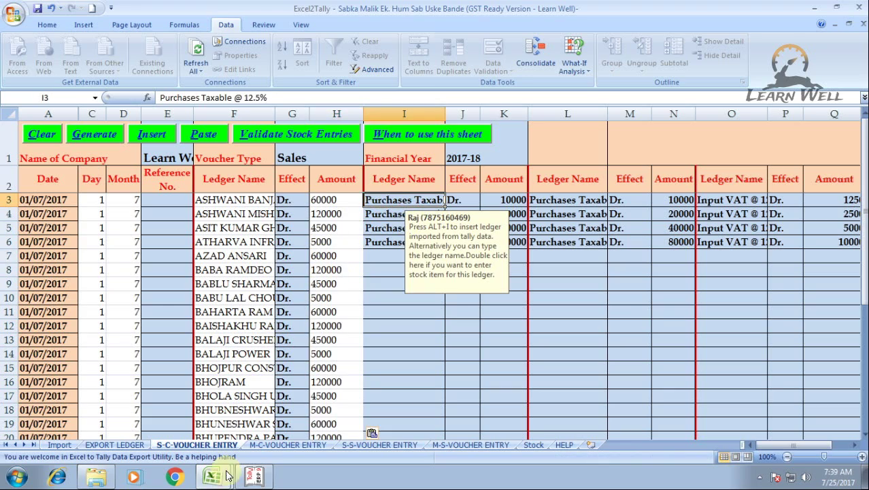
- Copy Book1's SALES ACCOUNT values from E2 down to E2001
{"action": "key", "text": "ctrl+Tab"}
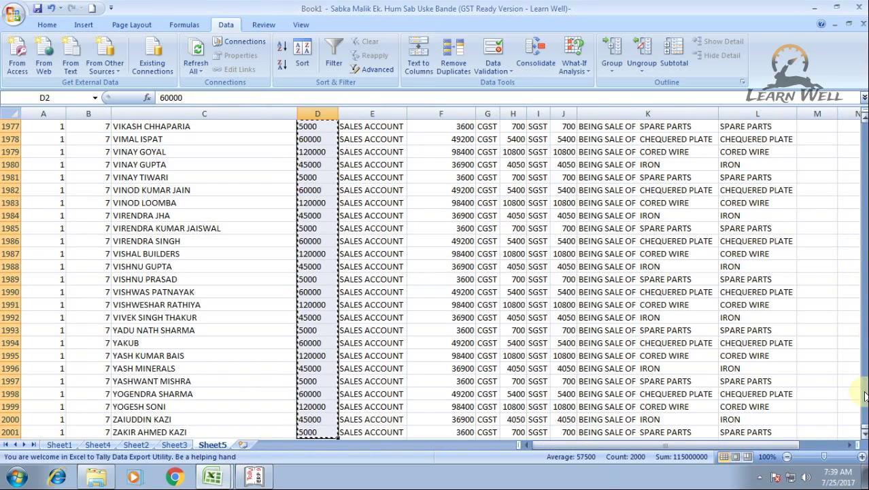
{"action": "left_click_drag", "start_coordinate": [865, 397], "coordinate": [863, 117]}
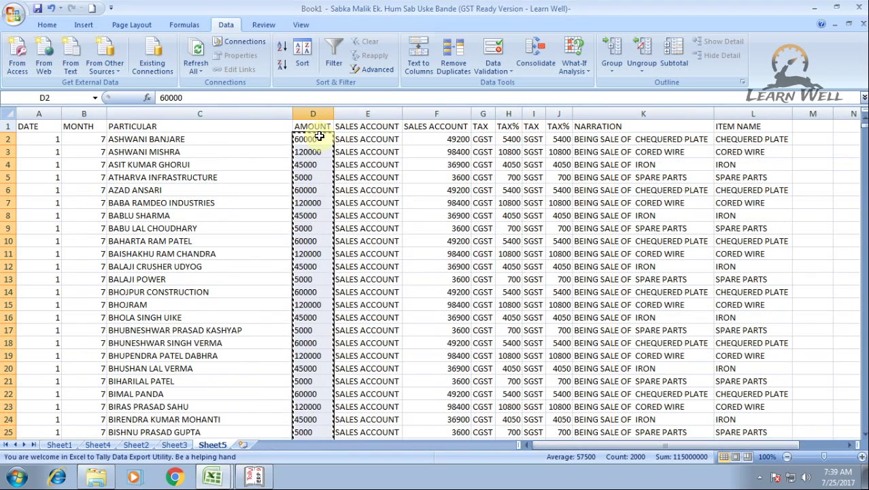
{"action": "left_click", "coordinate": [368, 139]}
{"action": "key", "text": "ctrl+shift+Down"}
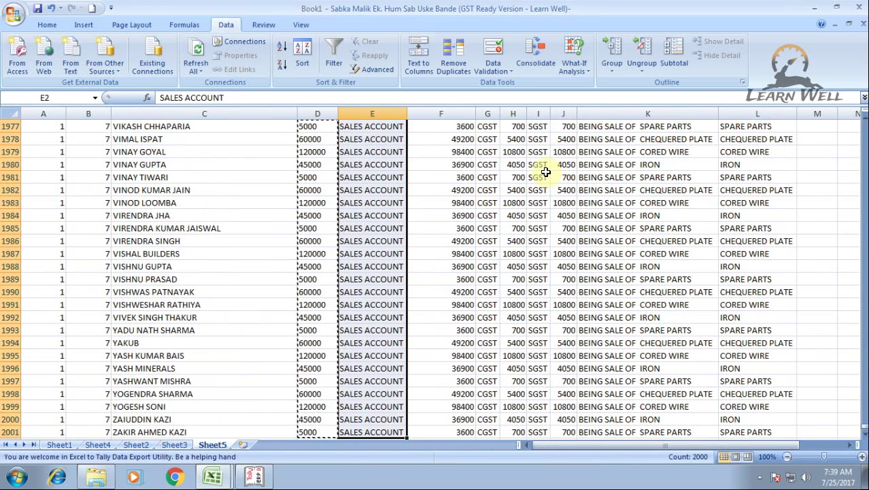
{"action": "key", "text": "ctrl+c"}
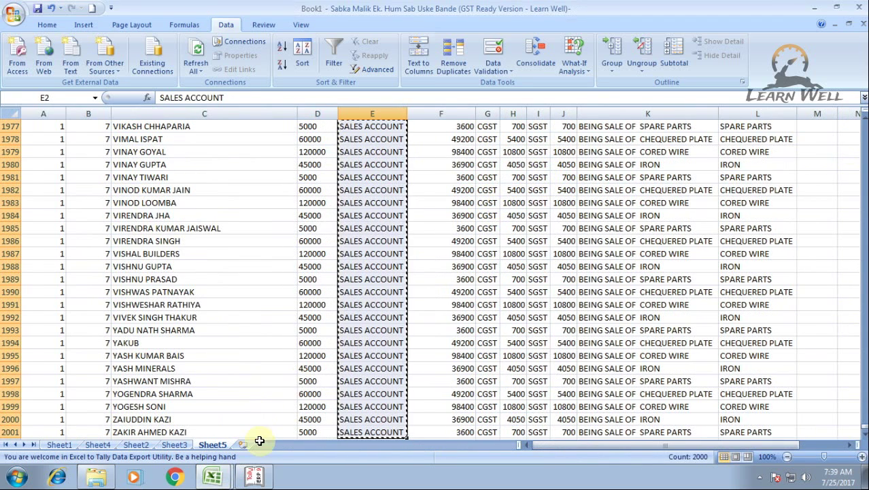
{"action": "left_click", "coordinate": [260, 478]}
- Look up the SALES ACCOUNT ledger in Tally, review its GST-for-goods details, and quit back to Excel
{"action": "key", "text": "Return"}
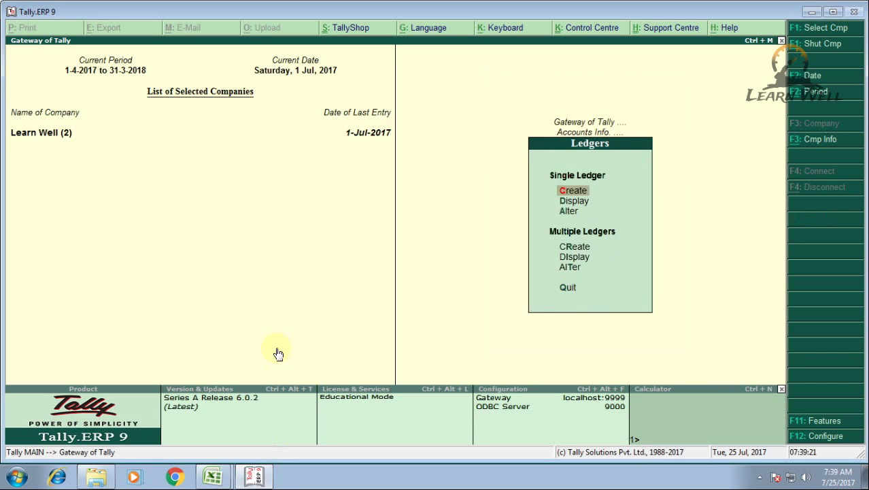
{"action": "type", "text": "aSALE"}
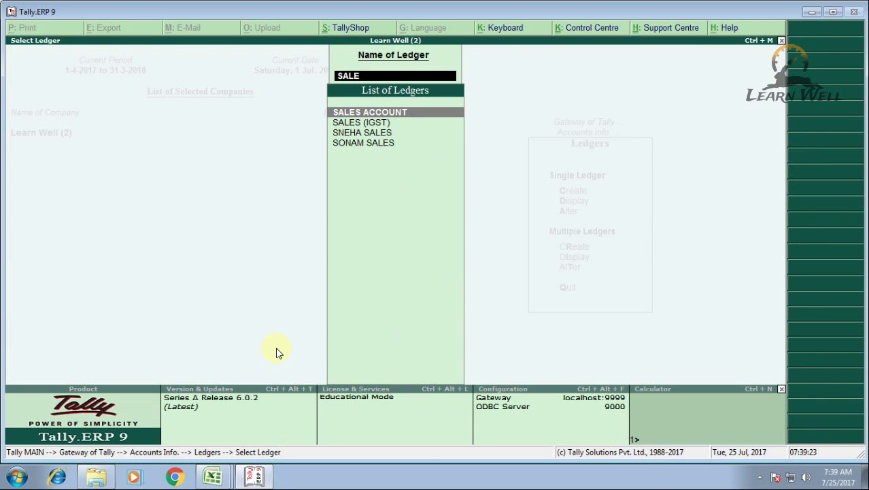
{"action": "key", "text": "Return"}
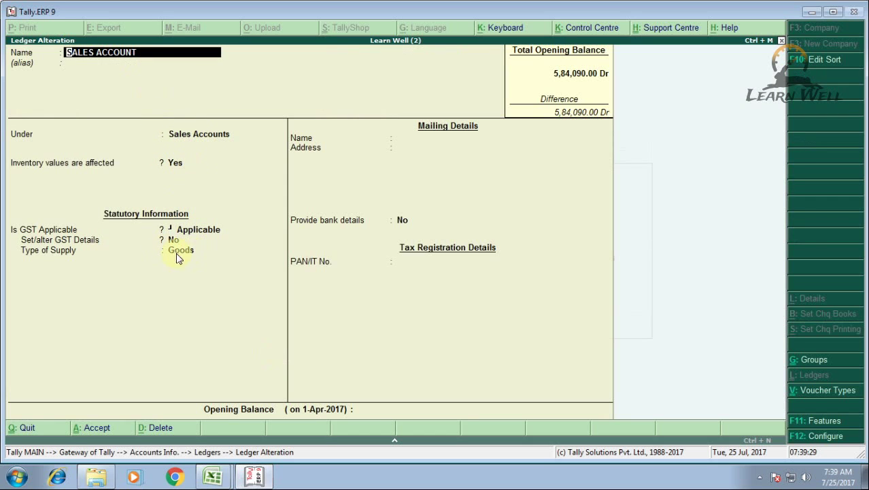
{"action": "key", "text": "Escape"}
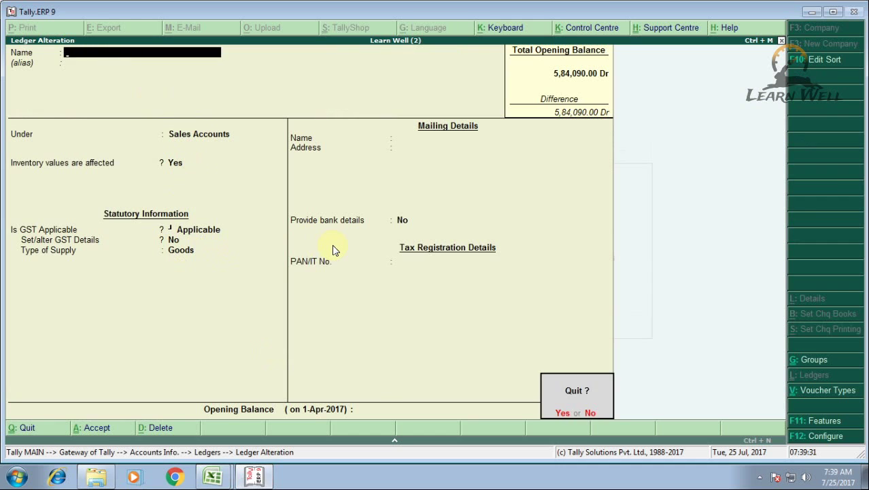
{"action": "key", "text": "Return"}
{"action": "key", "text": "alt+Tab"}
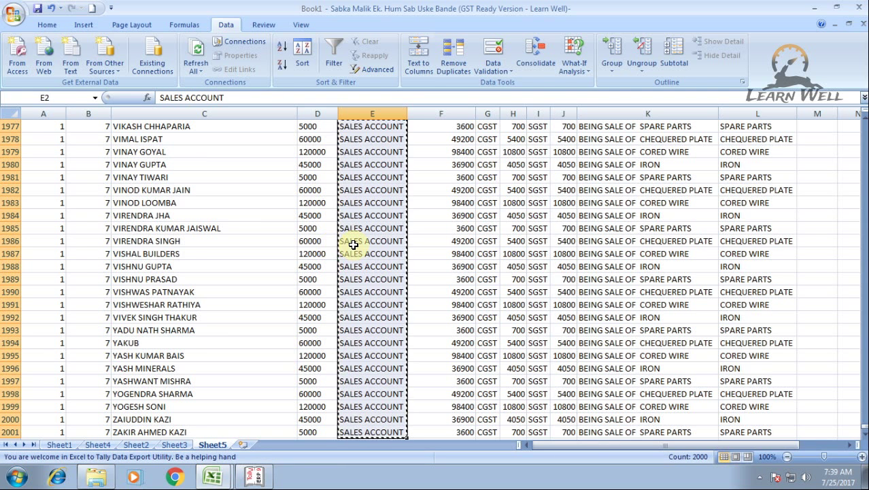
- Paste SALES ACCOUNT into column I and fill Cr. down every Effect cell in column J
{"action": "left_click", "coordinate": [223, 474]}
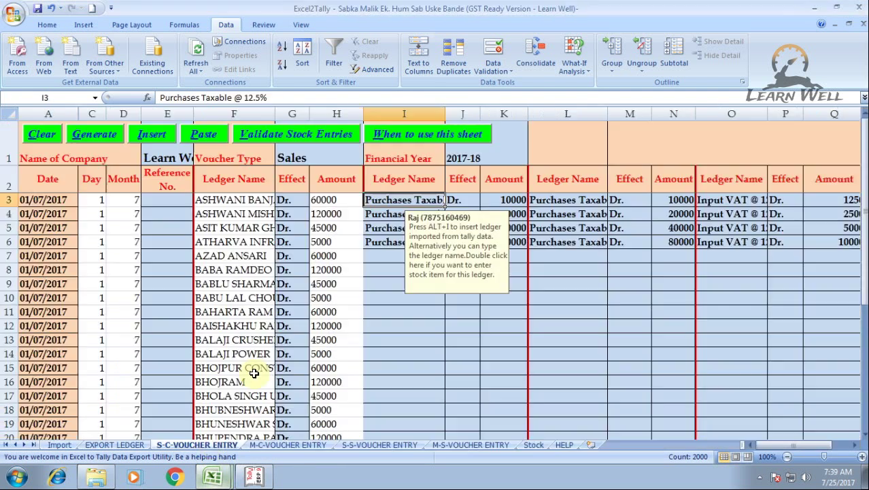
{"action": "key", "text": "ctrl+v"}
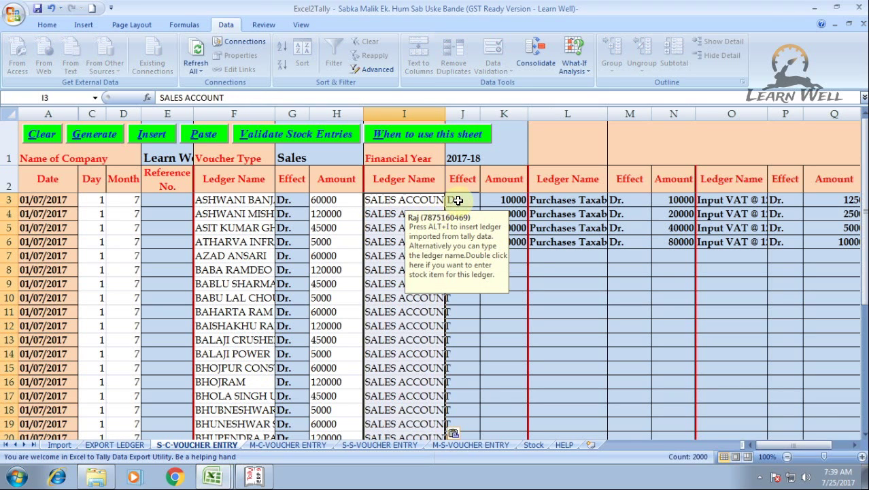
{"action": "left_click", "coordinate": [459, 199]}
{"action": "left_click", "coordinate": [455, 219]}
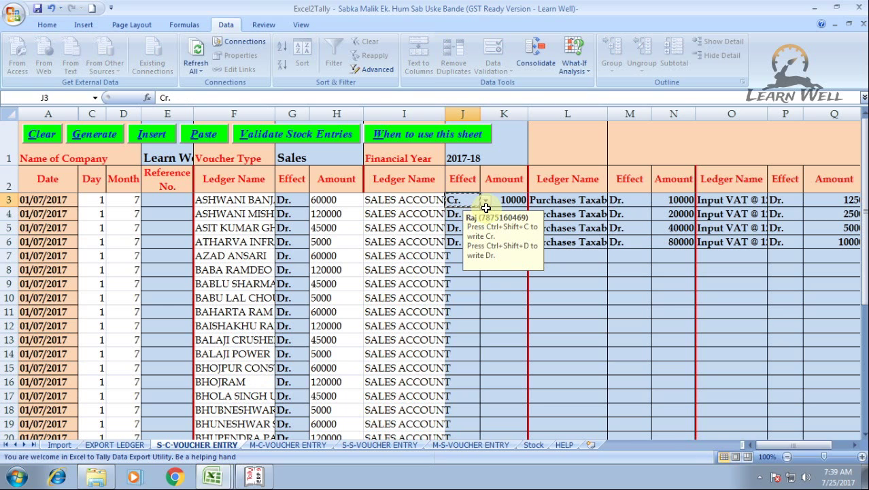
{"action": "key", "text": "ctrl+shift+Down"}
{"action": "key", "text": "ctrl+shift+Down"}
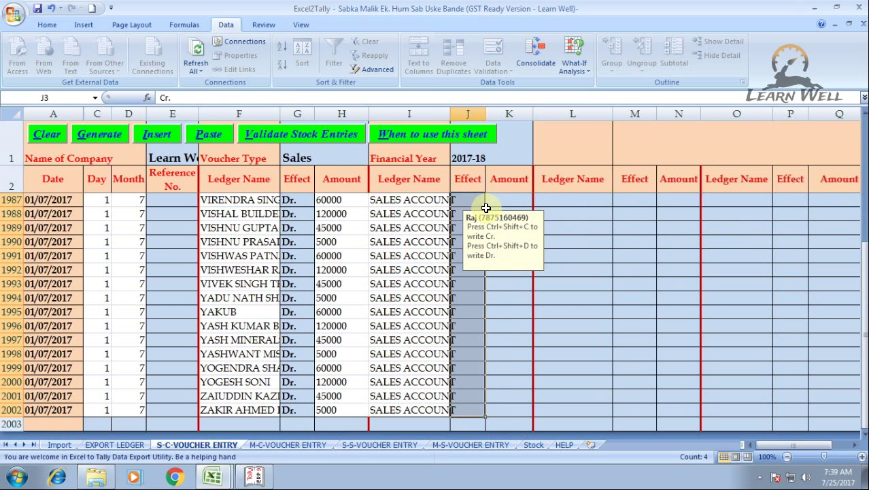
{"action": "key", "text": "ctrl+v"}
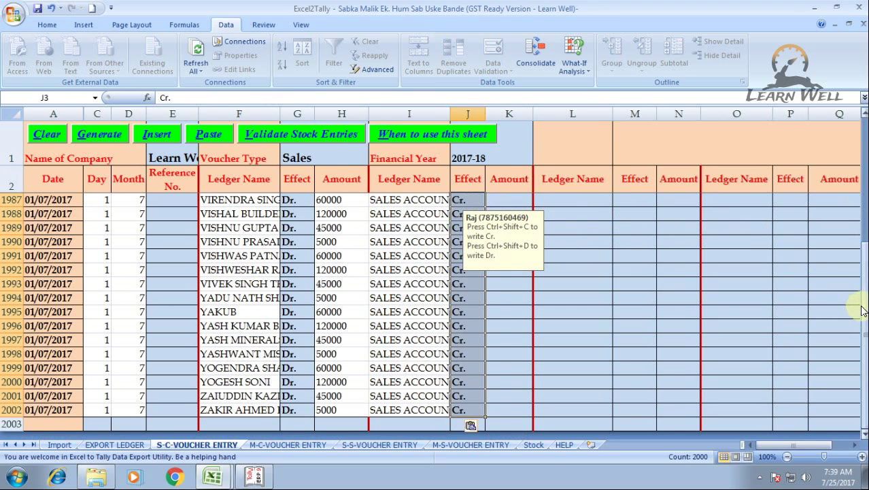
{"action": "left_click_drag", "start_coordinate": [862, 310], "coordinate": [863, 204]}
{"action": "left_click", "coordinate": [510, 200]}
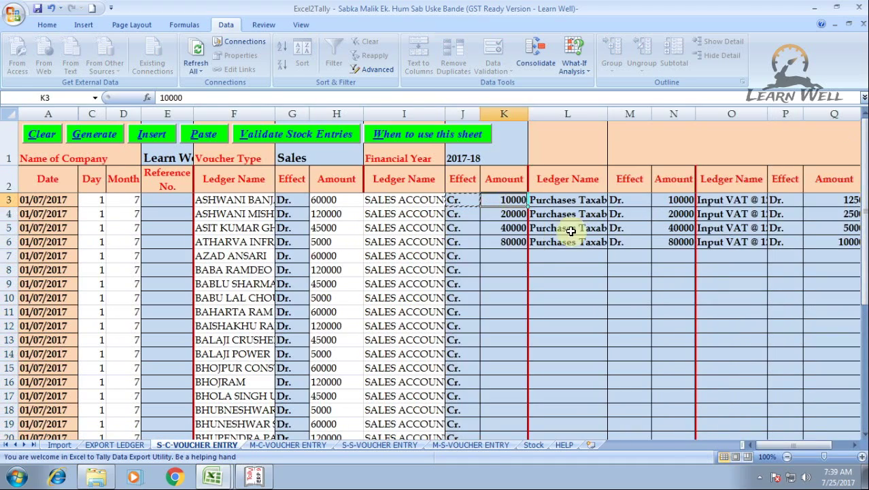
{"action": "key", "text": "ctrl+Tab"}
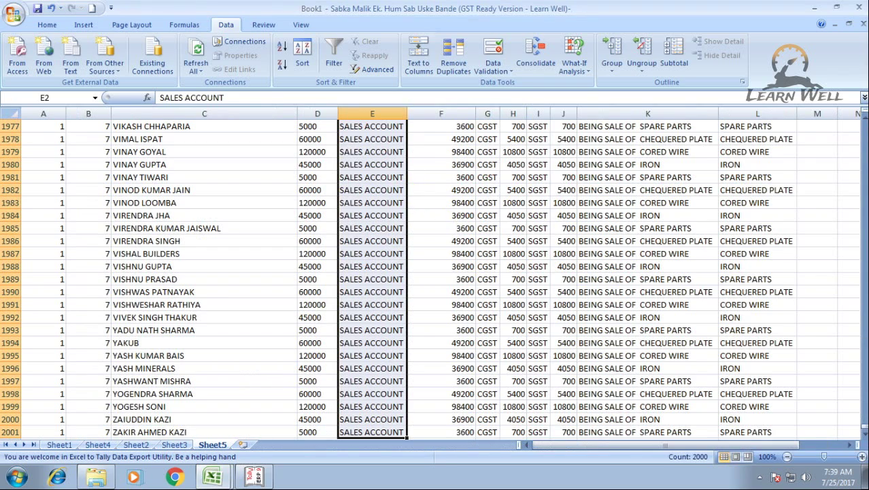
{"action": "left_click_drag", "start_coordinate": [863, 430], "coordinate": [863, 125]}
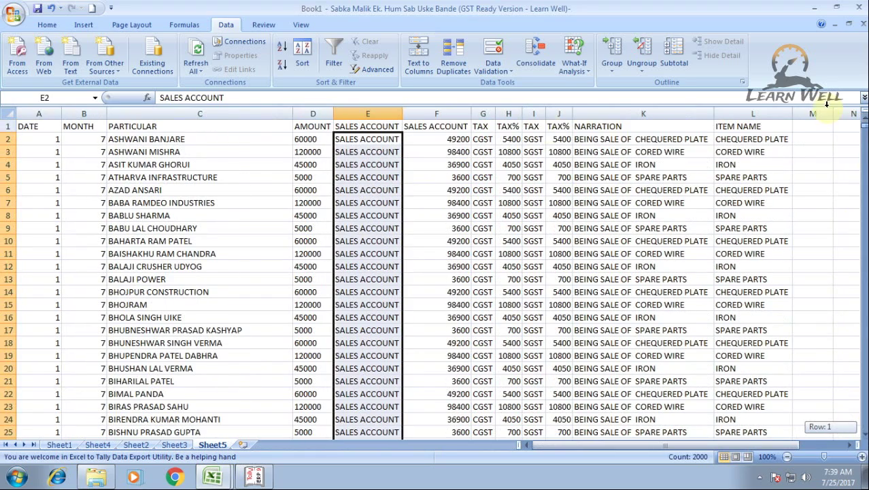
- Copy Book1's column F taxable values (49200, 98400, 36900…) into the voucher sheet at K3
{"action": "left_click", "coordinate": [441, 150]}
{"action": "left_click", "coordinate": [450, 139]}
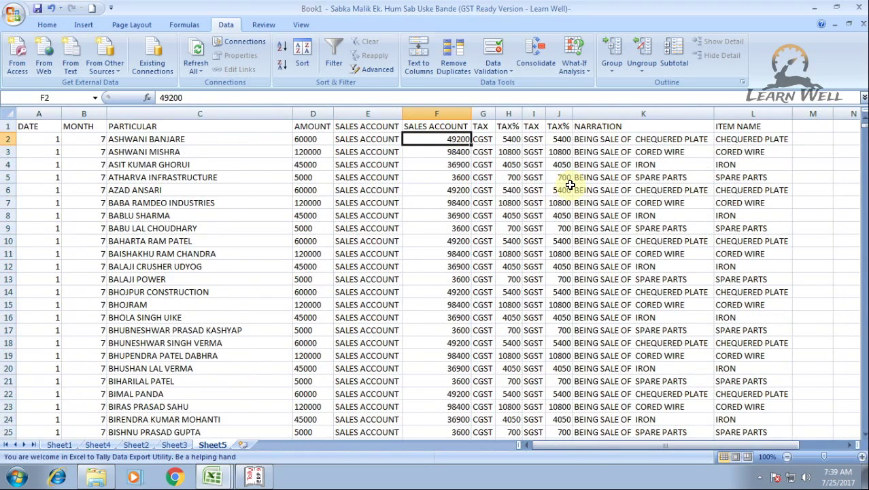
{"action": "key", "text": "ctrl+shift+Down"}
{"action": "scroll", "coordinate": [577, 250], "scroll_direction": "down", "scroll_amount": 1}
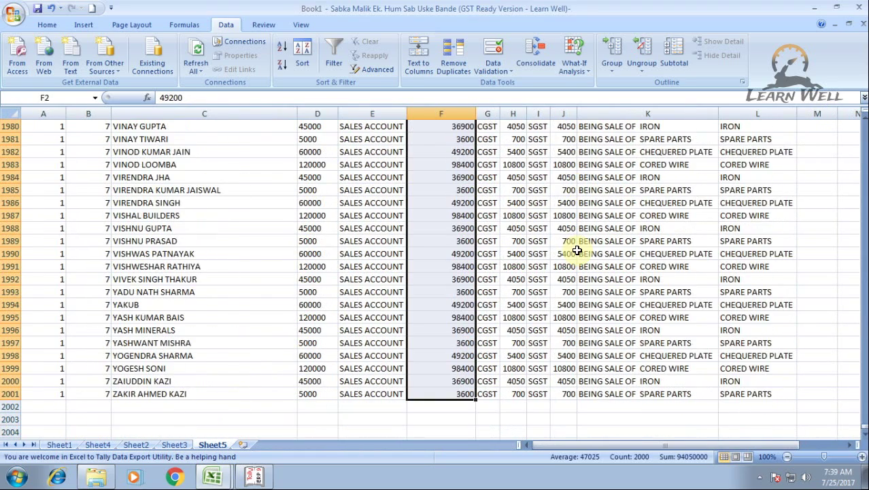
{"action": "key", "text": "ctrl+c"}
{"action": "key", "text": "ctrl+Tab"}
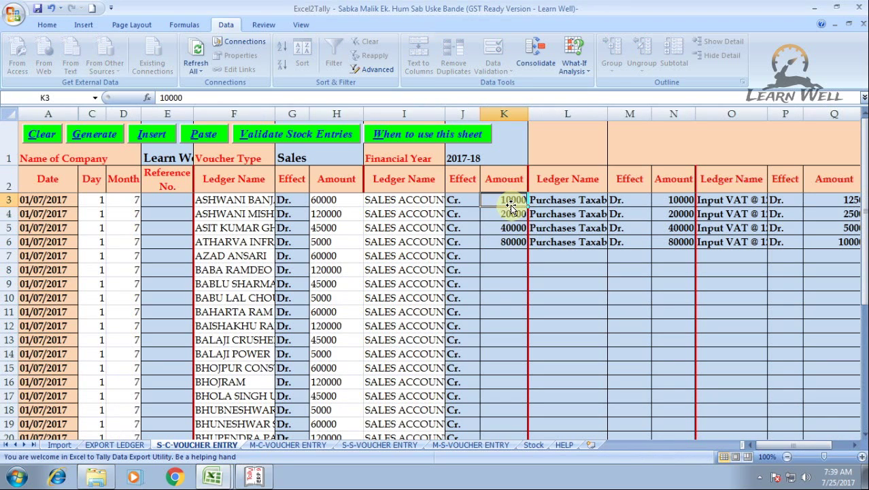
{"action": "key", "text": "ctrl+v"}
{"action": "left_click", "coordinate": [578, 203]}
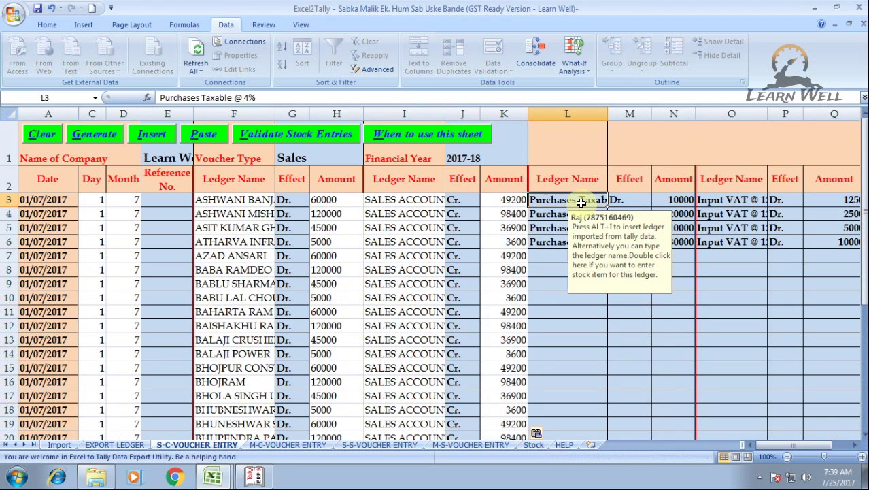
{"action": "key", "text": "ctrl+Tab"}
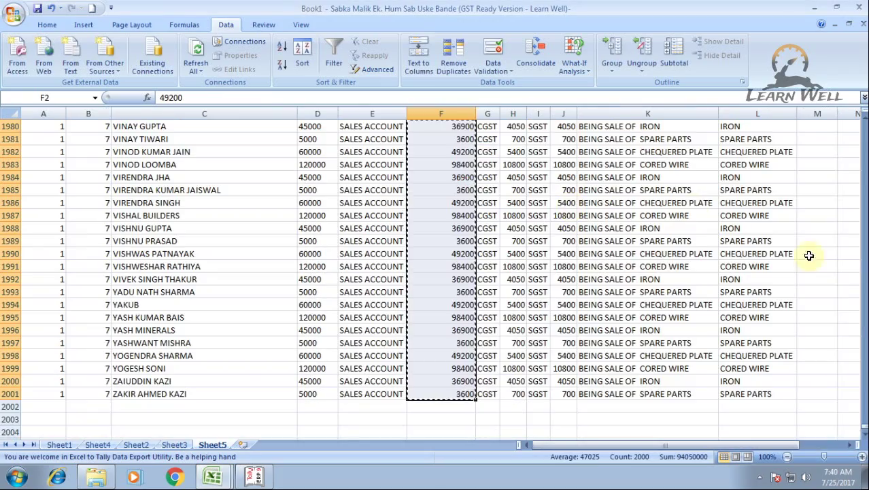
{"action": "scroll", "coordinate": [858, 381], "scroll_direction": "up", "scroll_amount": 18}
{"action": "scroll", "coordinate": [854, 350], "scroll_direction": "up", "scroll_amount": 20}
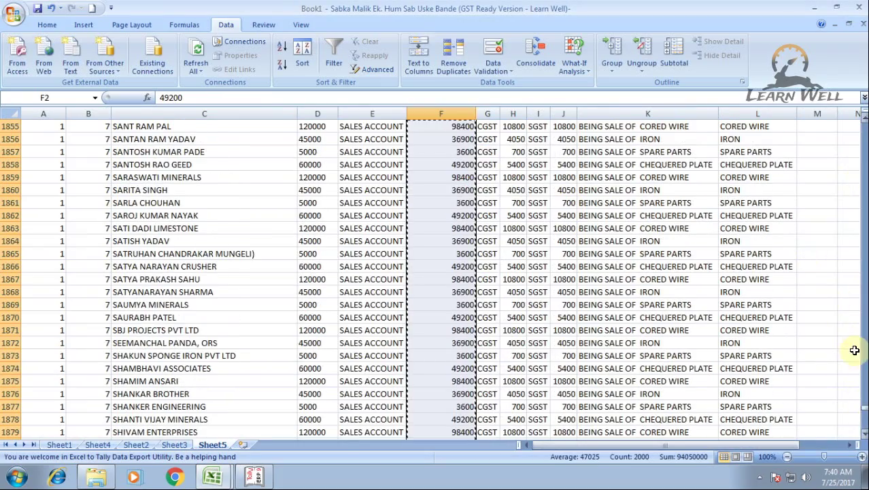
{"action": "left_click_drag", "start_coordinate": [865, 408], "coordinate": [752, 128]}
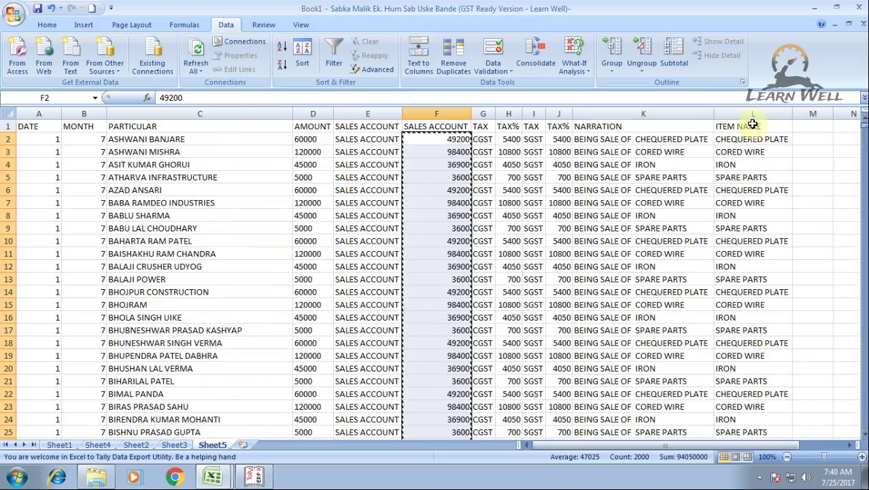
- Copy Book1's CGST tax types into Excel2Tally's third Ledger Name column
{"action": "left_click", "coordinate": [490, 139]}
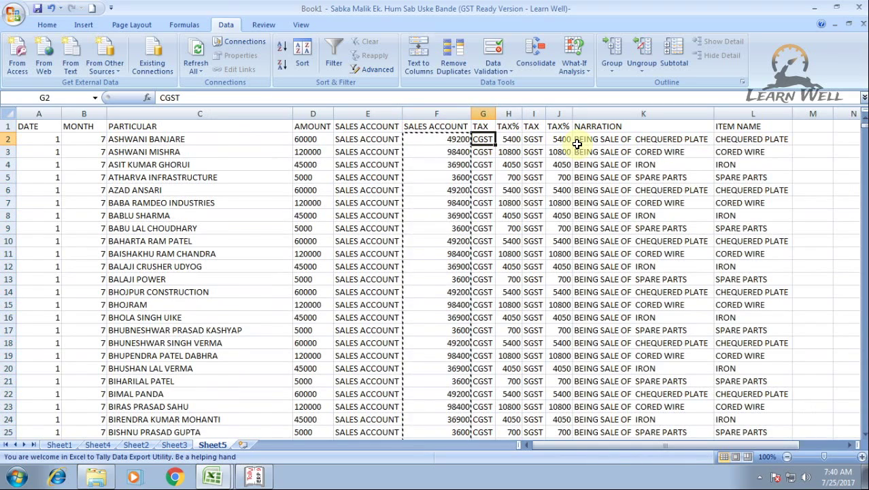
{"action": "key", "text": "ctrl+shift+Down"}
{"action": "key", "text": "ctrl+c"}
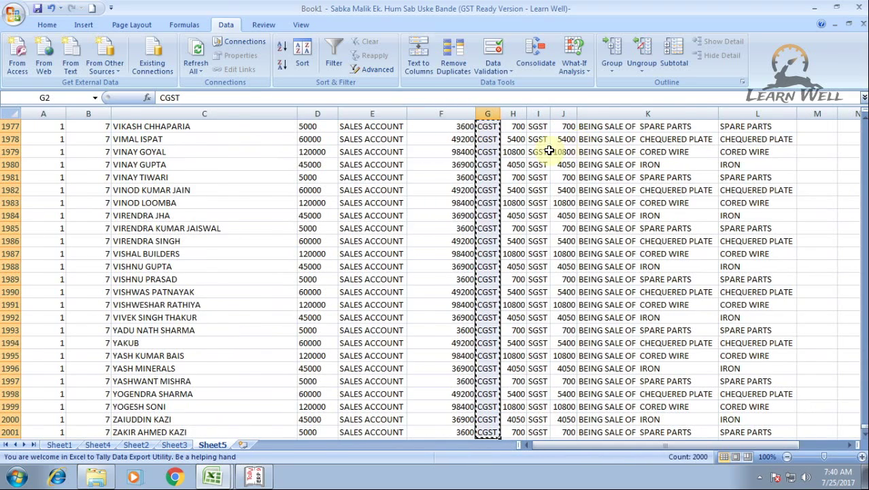
{"action": "key", "text": "ctrl+Tab"}
{"action": "key", "text": "ctrl+v"}
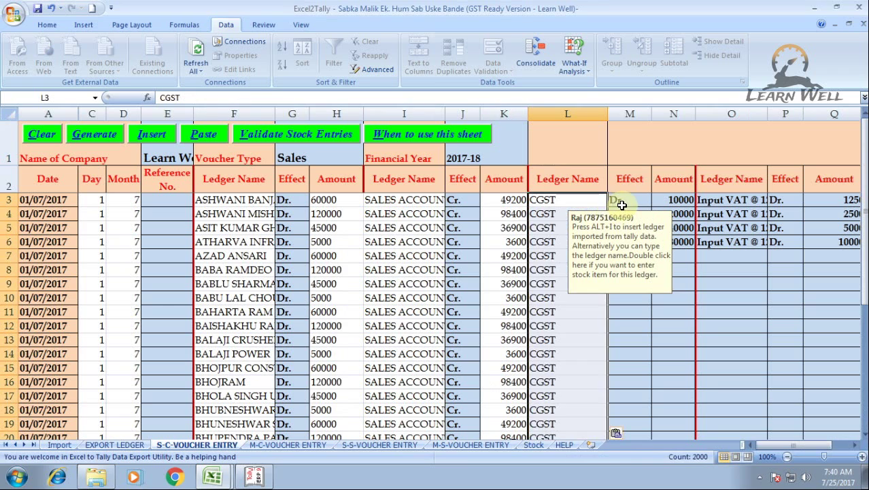
- Set the CGST Effect to Cr. and fill it down to the last voucher row
{"action": "left_click", "coordinate": [623, 201]}
{"action": "left_click", "coordinate": [657, 202]}
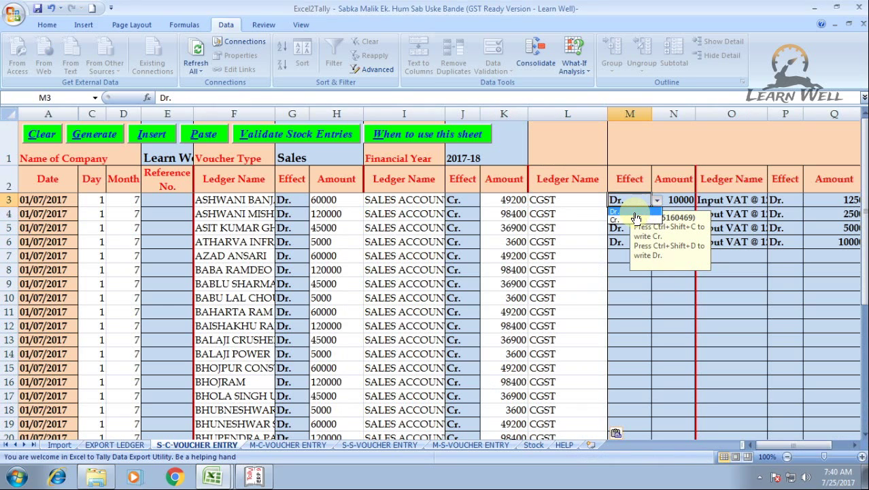
{"action": "left_click", "coordinate": [625, 210]}
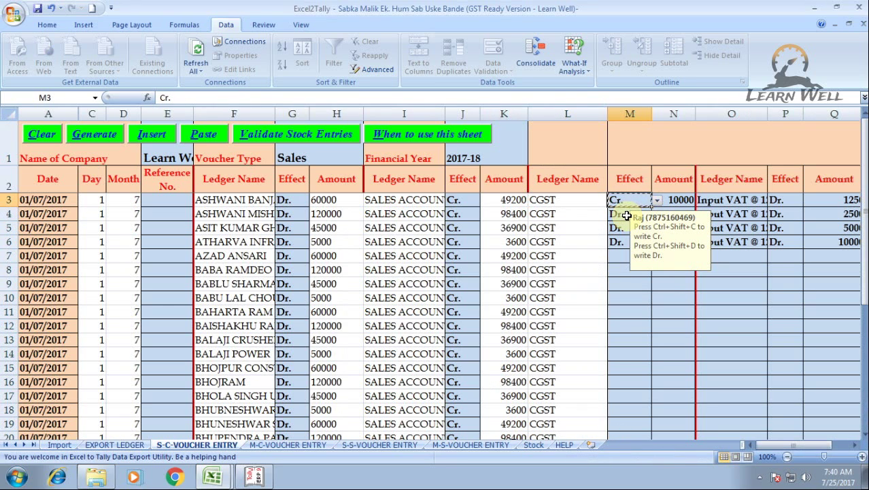
{"action": "key", "text": "ctrl+shift+Down"}
{"action": "key", "text": "ctrl+shift+Down"}
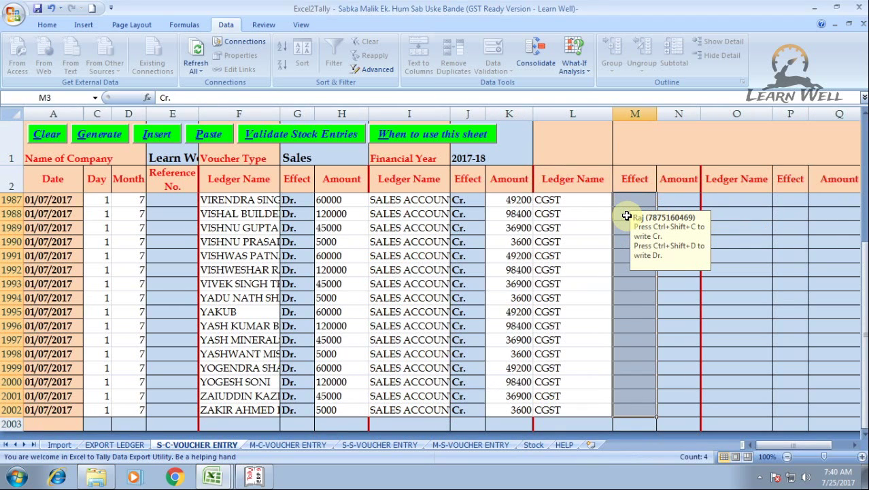
{"action": "key", "text": "ctrl+v"}
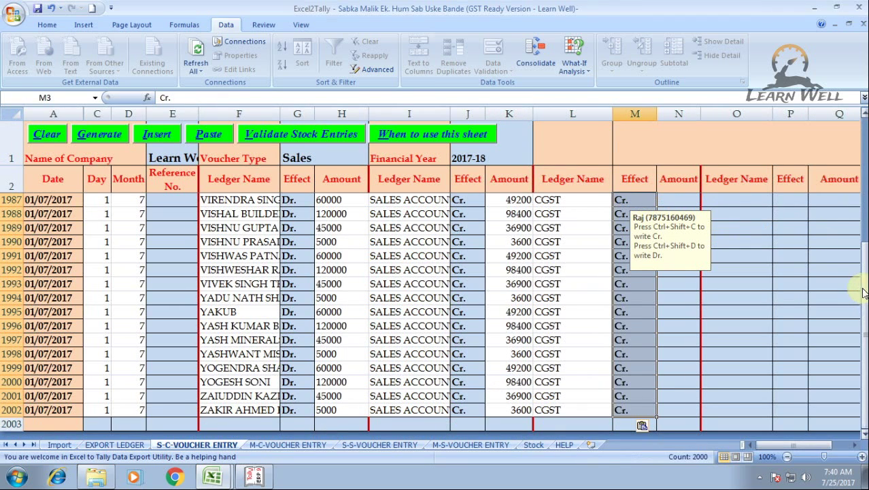
{"action": "left_click_drag", "start_coordinate": [862, 292], "coordinate": [862, 170]}
- Paste Book1's CGST amounts (5400, 10800, 4050, 700…) into the Amount column beside CGST
{"action": "left_click", "coordinate": [688, 199]}
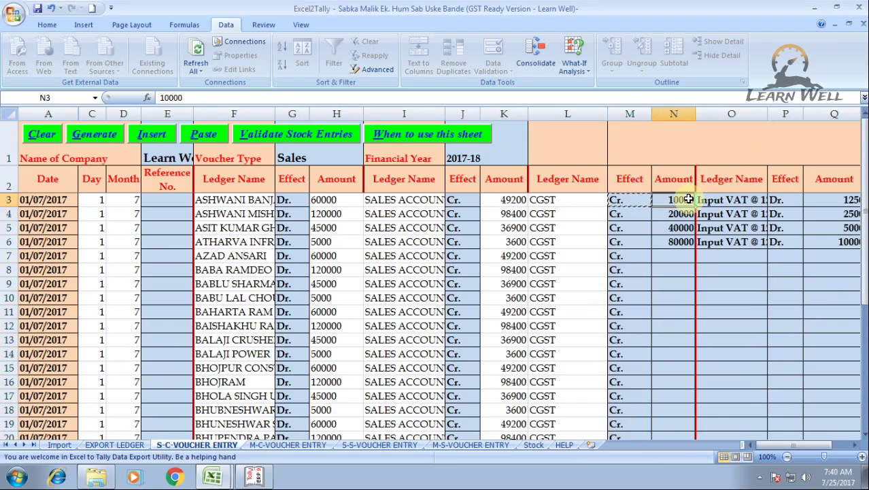
{"action": "key", "text": "ctrl+Tab"}
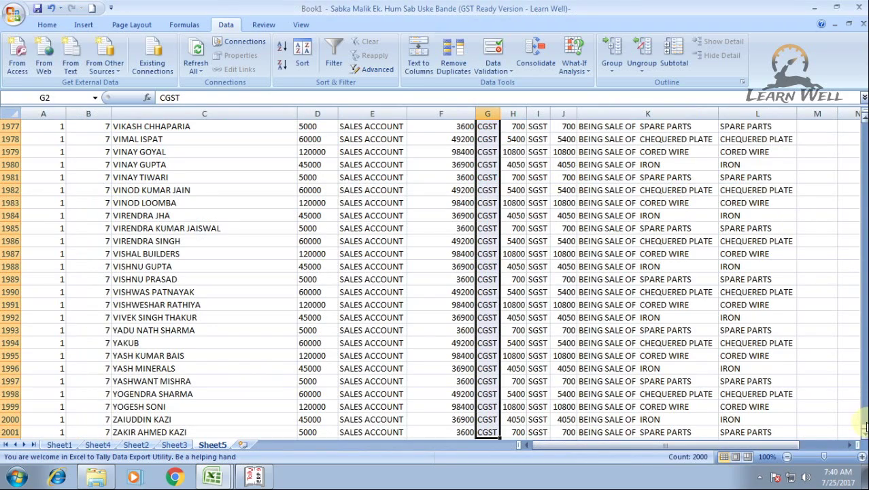
{"action": "left_click_drag", "start_coordinate": [863, 427], "coordinate": [862, 255]}
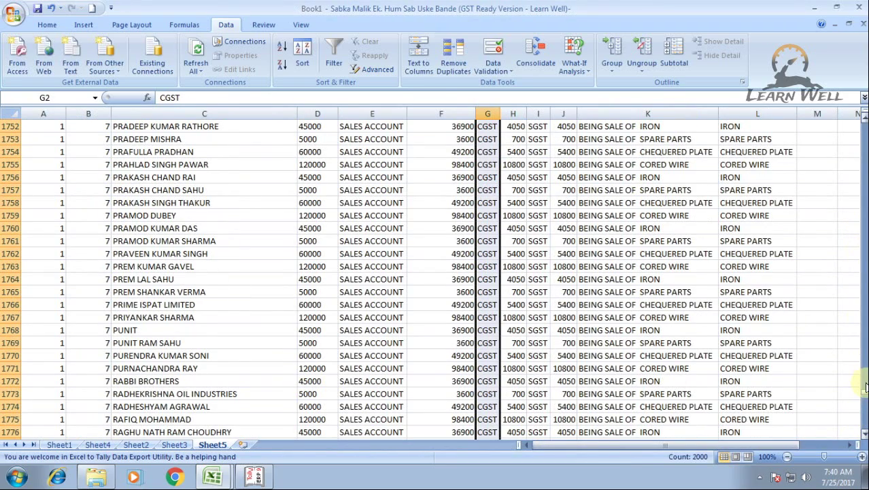
{"action": "left_click_drag", "start_coordinate": [865, 393], "coordinate": [863, 126]}
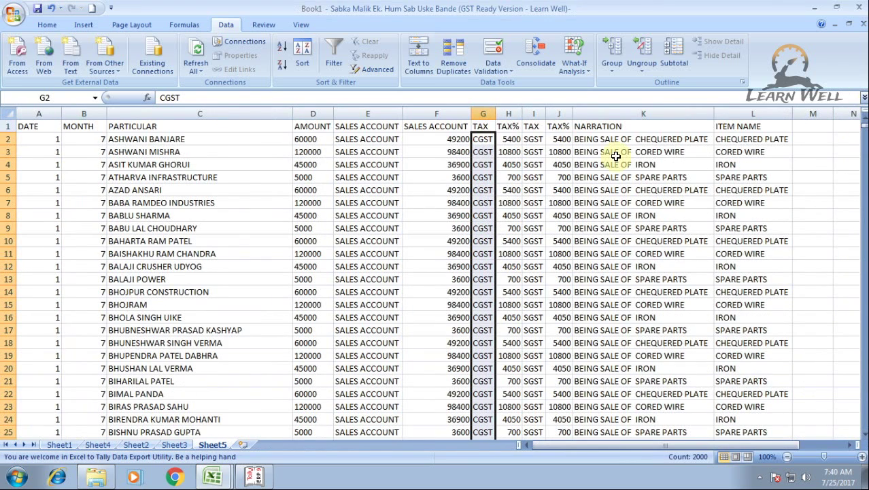
{"action": "left_click", "coordinate": [518, 139]}
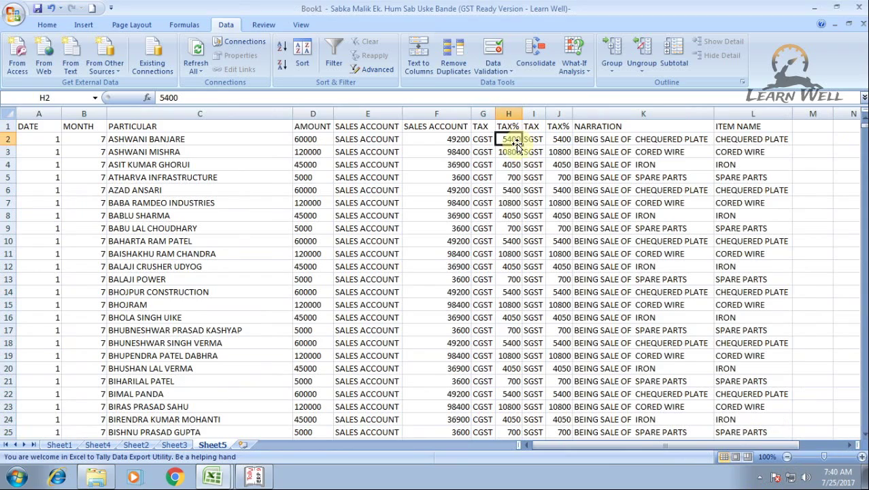
{"action": "key", "text": "ctrl+shift+Down"}
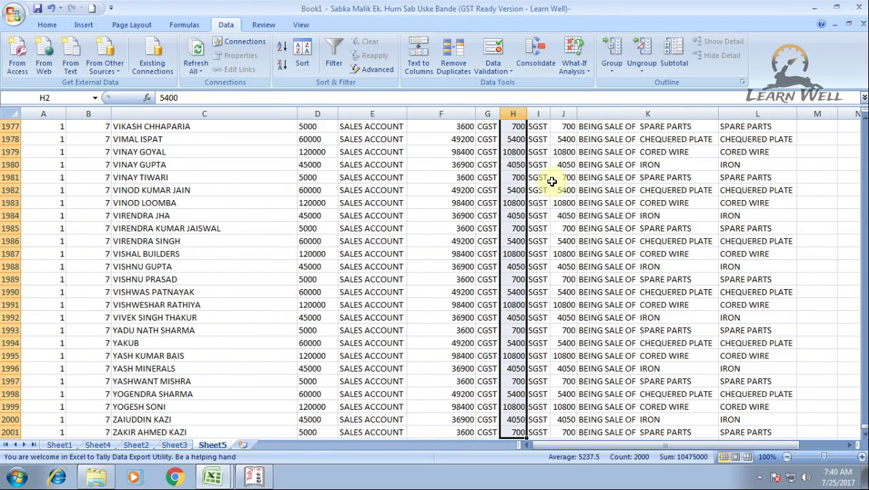
{"action": "key", "text": "ctrl+c"}
{"action": "scroll", "coordinate": [552, 181], "scroll_direction": "down", "scroll_amount": 1}
{"action": "key", "text": "ctrl+Tab"}
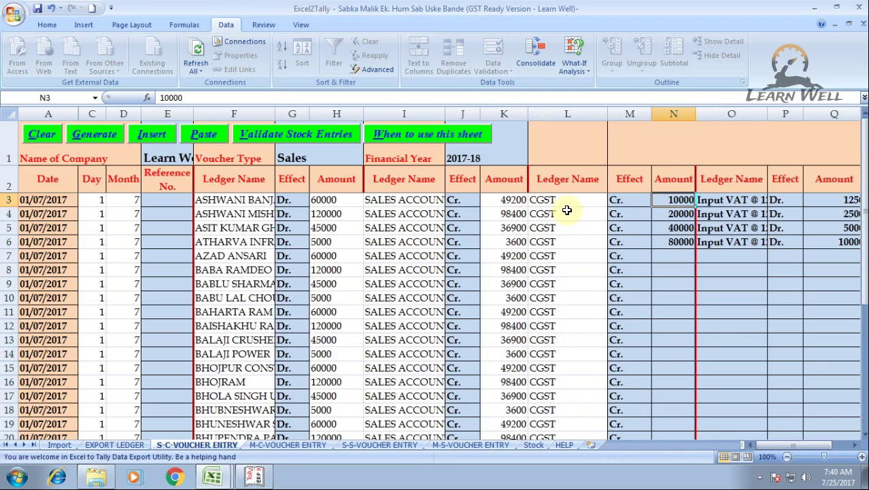
{"action": "left_click", "coordinate": [659, 200]}
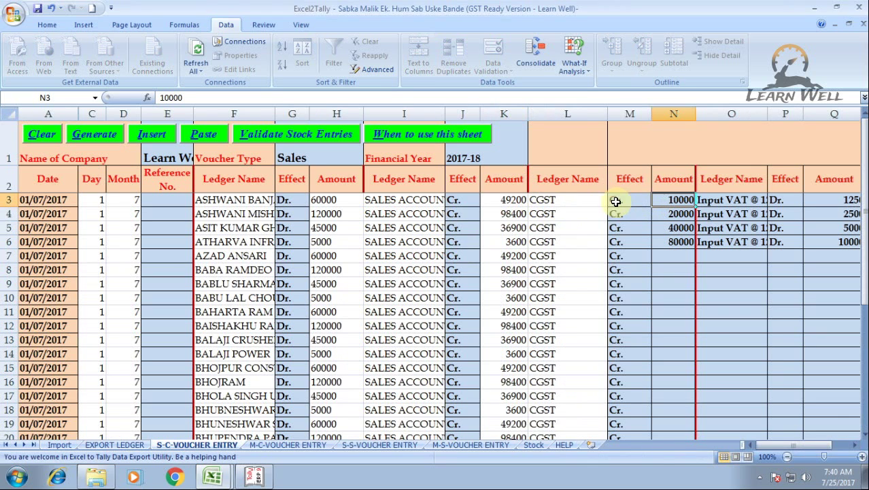
{"action": "key", "text": "ctrl+v"}
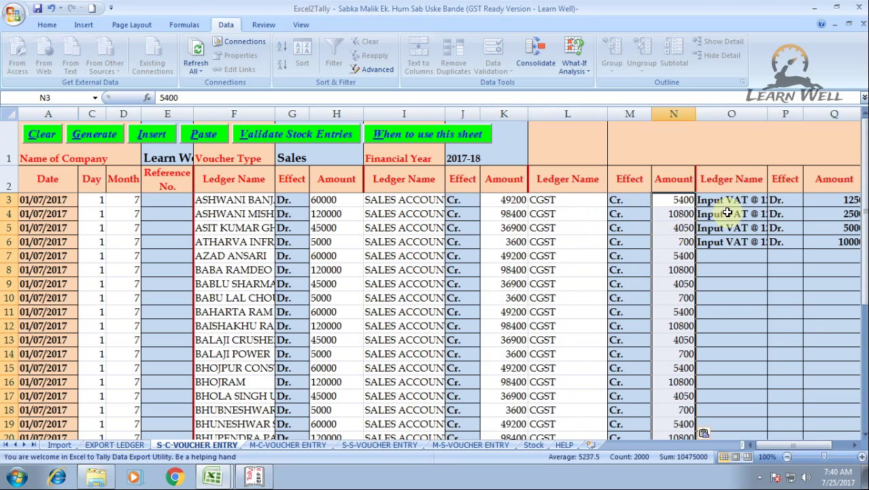
- Copy Book1's SGST entries into Excel2Tally's fourth Ledger Name column
{"action": "key", "text": "alt+Tab"}
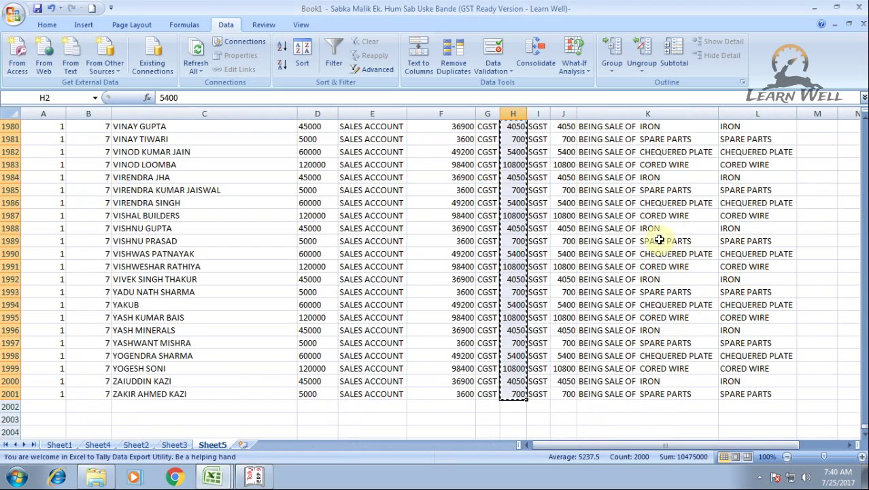
{"action": "left_click", "coordinate": [535, 394]}
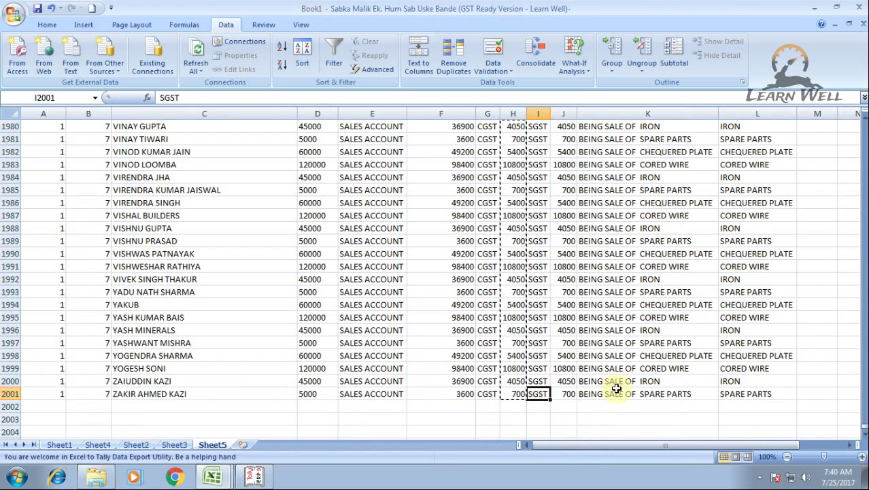
{"action": "left_click_drag", "start_coordinate": [864, 425], "coordinate": [864, 126]}
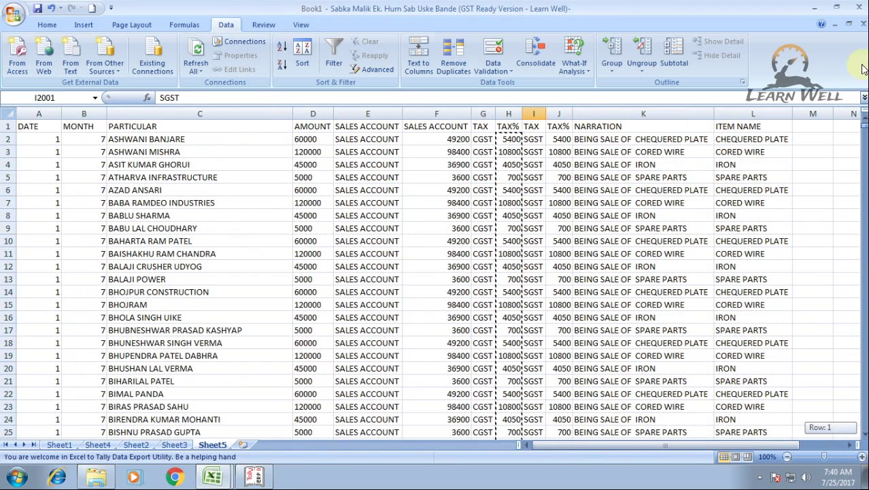
{"action": "left_click", "coordinate": [533, 139]}
{"action": "key", "text": "ctrl+shift+Down"}
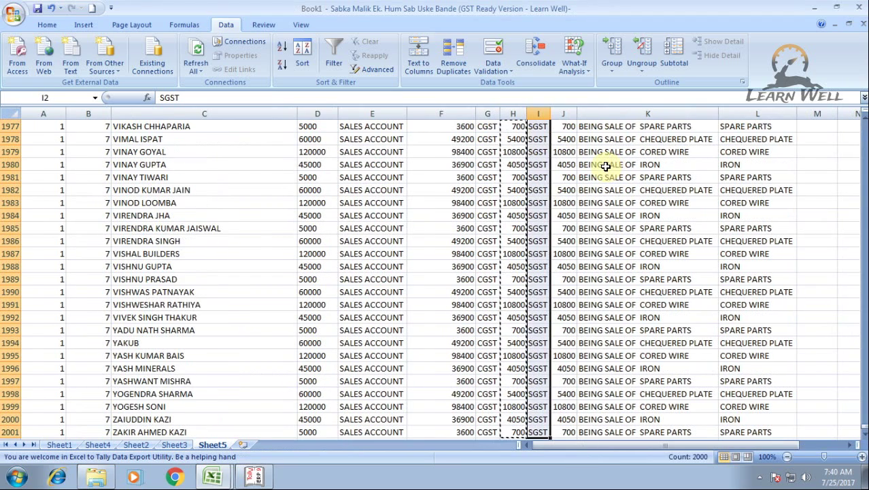
{"action": "key", "text": "ctrl+c"}
{"action": "key", "text": "ctrl+Tab"}
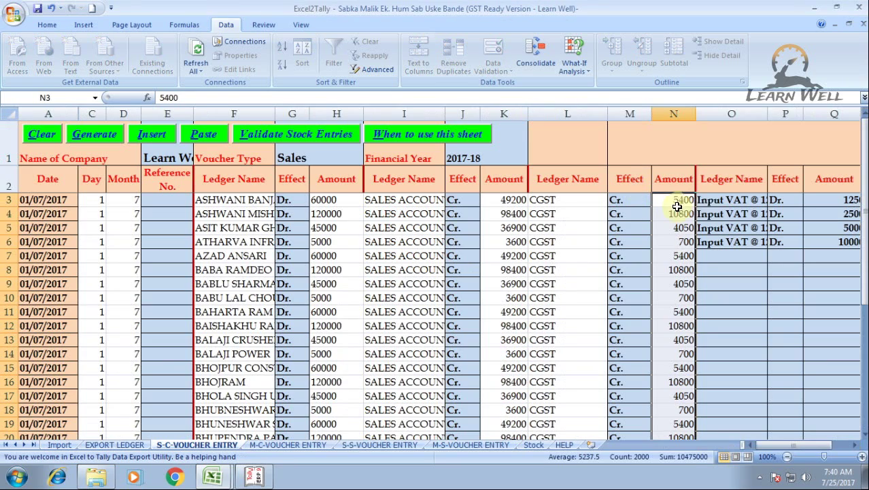
{"action": "left_click", "coordinate": [716, 199]}
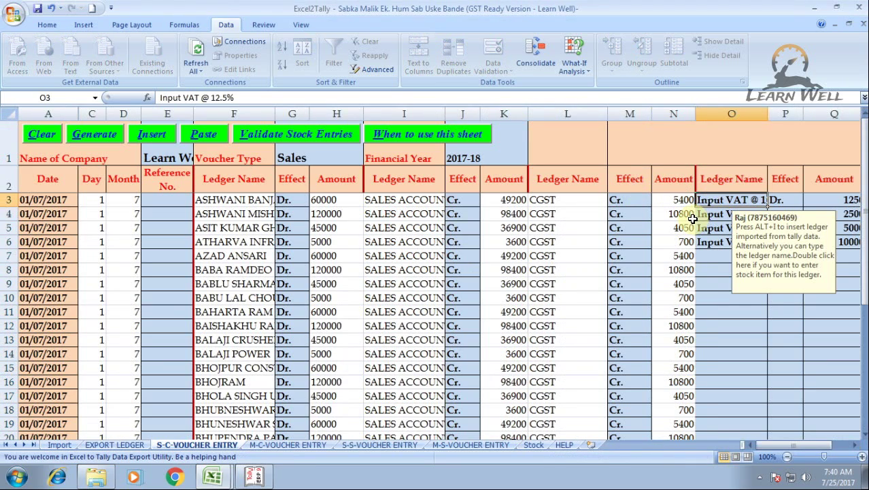
{"action": "key", "text": "ctrl+v"}
- Set the SGST Effect to Cr. and fill it down to the last voucher row
{"action": "key", "text": "alt+Tab"}
{"action": "key", "text": "alt+Tab"}
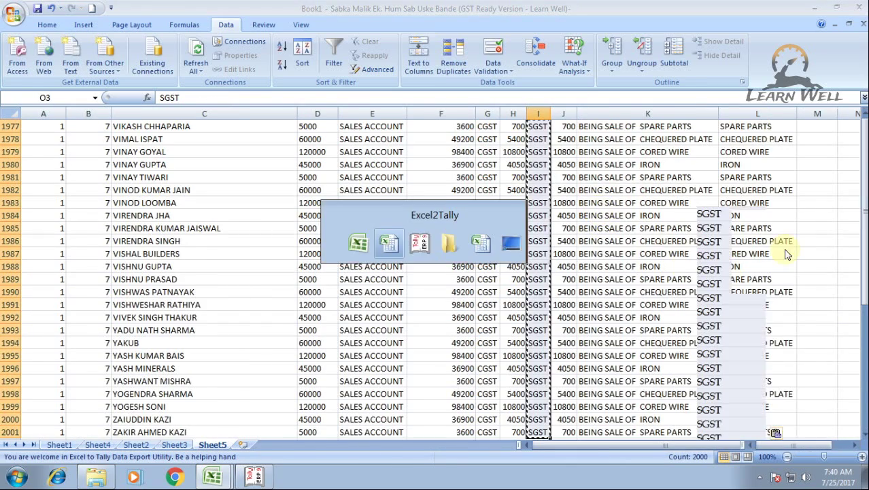
{"action": "left_click", "coordinate": [782, 200]}
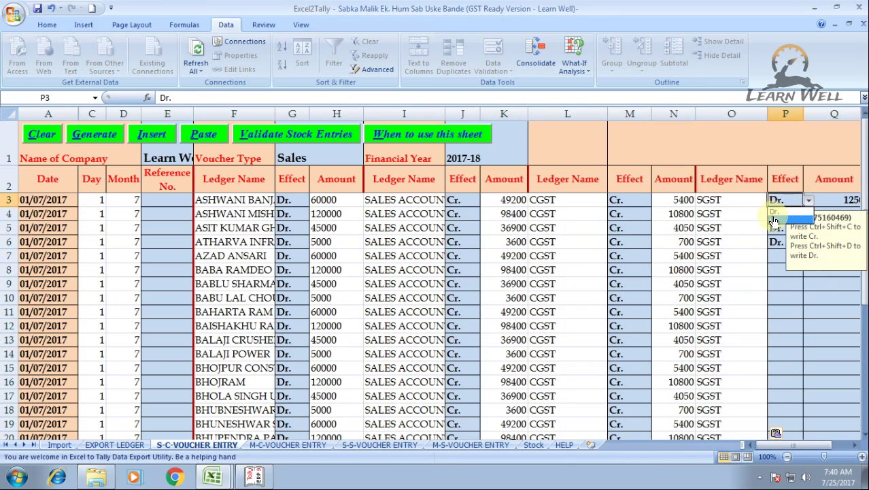
{"action": "left_click", "coordinate": [774, 219]}
{"action": "key", "text": "ctrl+shift+Down"}
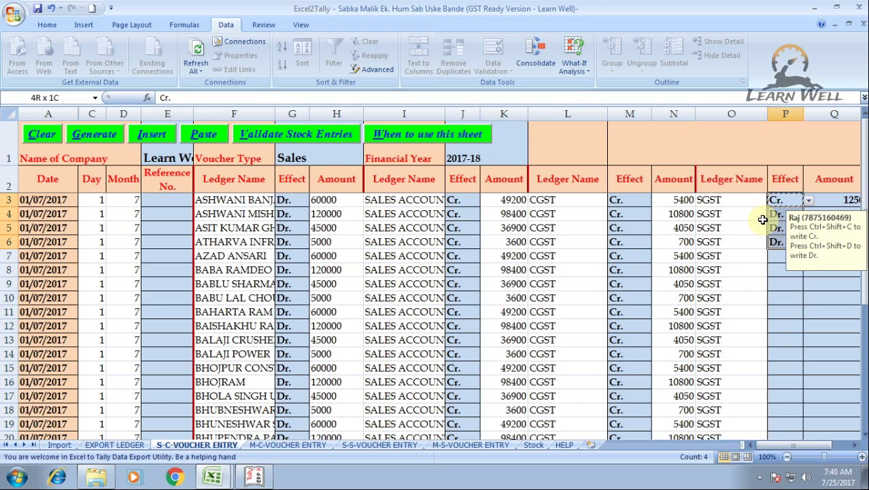
{"action": "key", "text": "ctrl+v"}
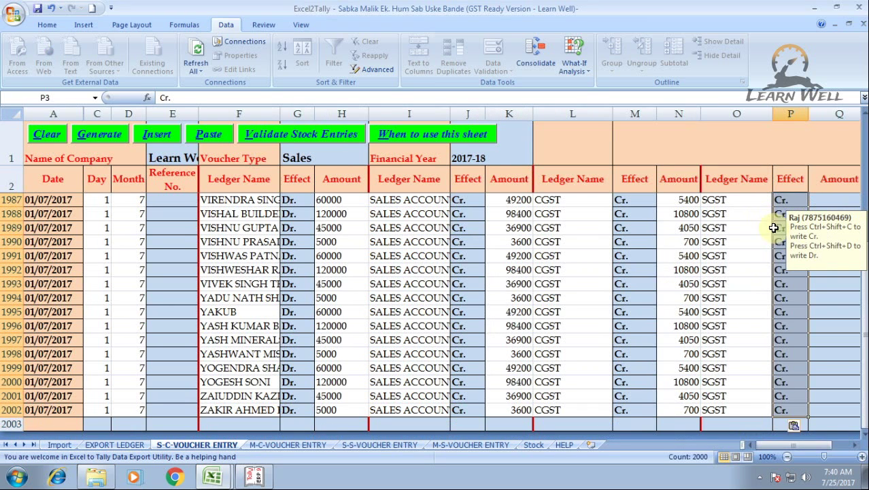
{"action": "left_click_drag", "start_coordinate": [863, 401], "coordinate": [862, 204]}
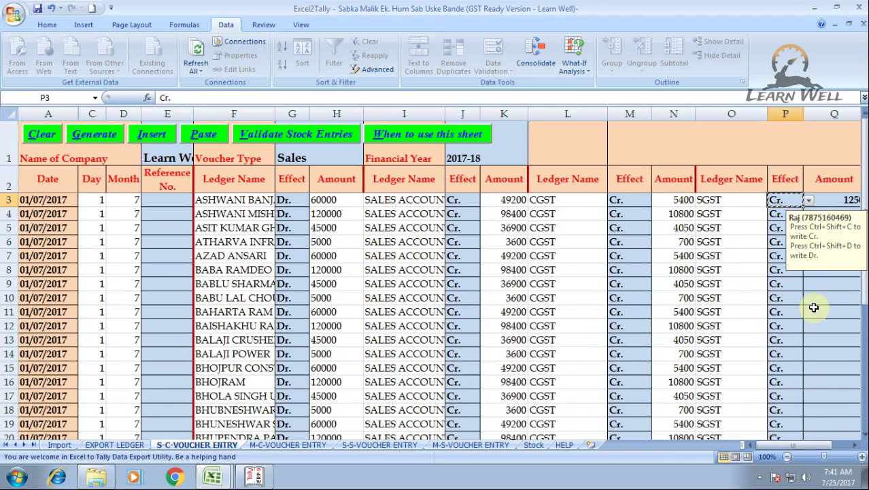
- Copy Book1's SGST amounts (5400, 10800, 4050, 700…) and return to the Excel2Tally sheet
{"action": "left_click", "coordinate": [856, 445]}
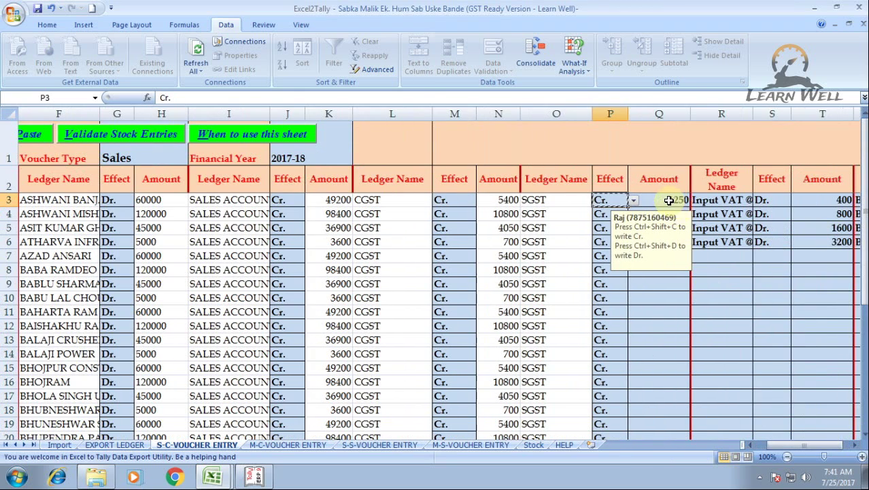
{"action": "left_click", "coordinate": [669, 200]}
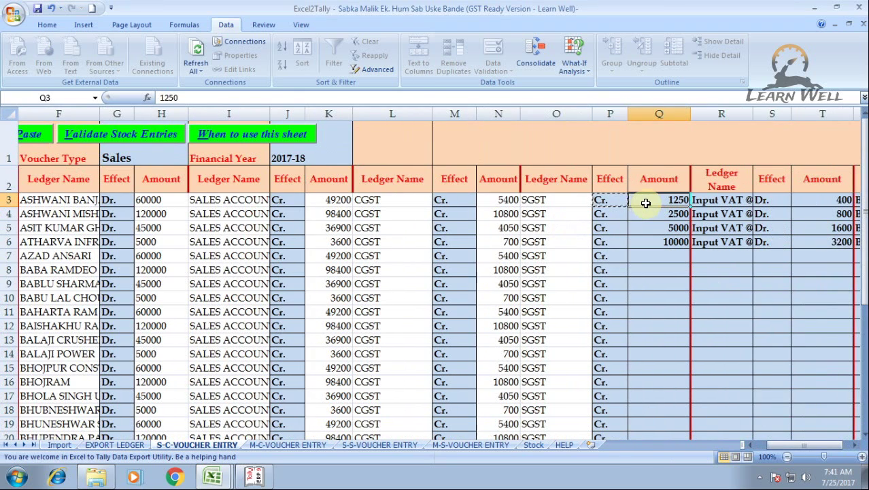
{"action": "key", "text": "ctrl+Tab"}
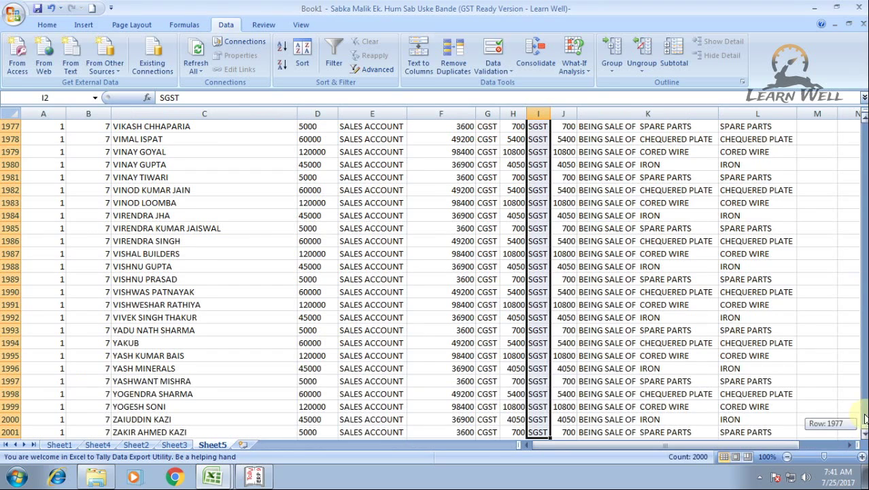
{"action": "left_click_drag", "start_coordinate": [865, 429], "coordinate": [865, 123]}
{"action": "left_click", "coordinate": [562, 139]}
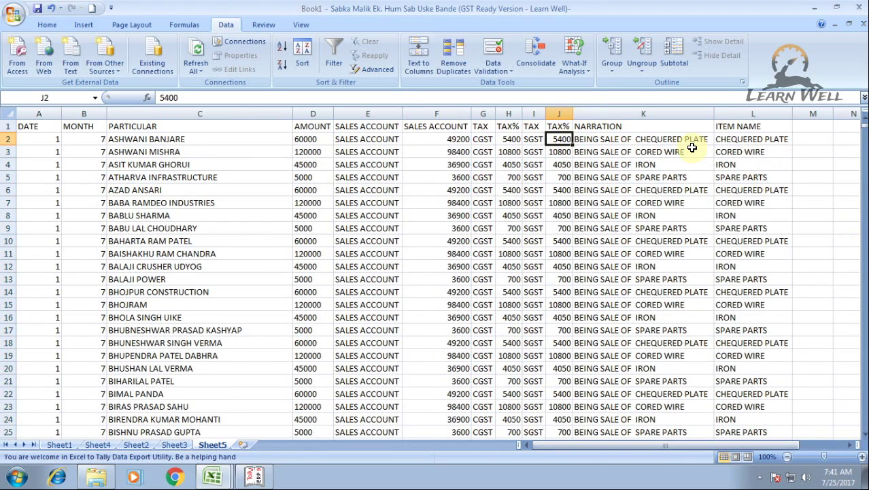
{"action": "key", "text": "ctrl+shift+Down"}
{"action": "key", "text": "ctrl+c"}
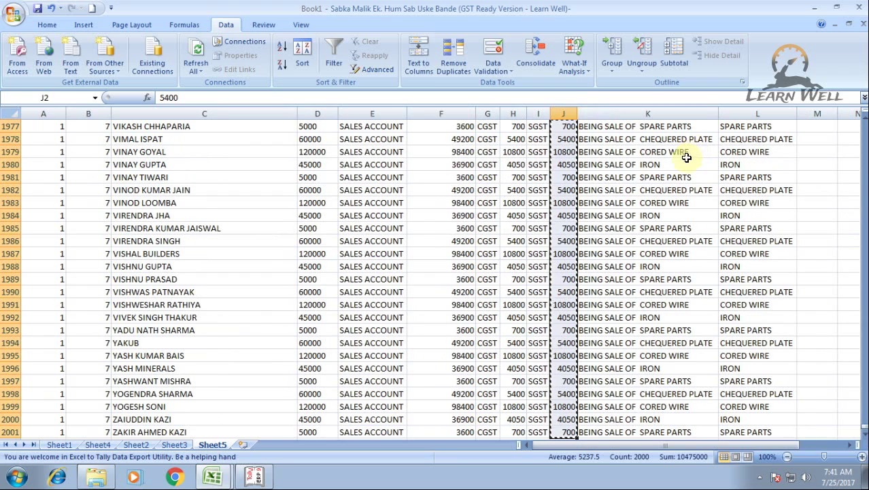
{"action": "left_click_drag", "start_coordinate": [865, 429], "coordinate": [865, 122]}
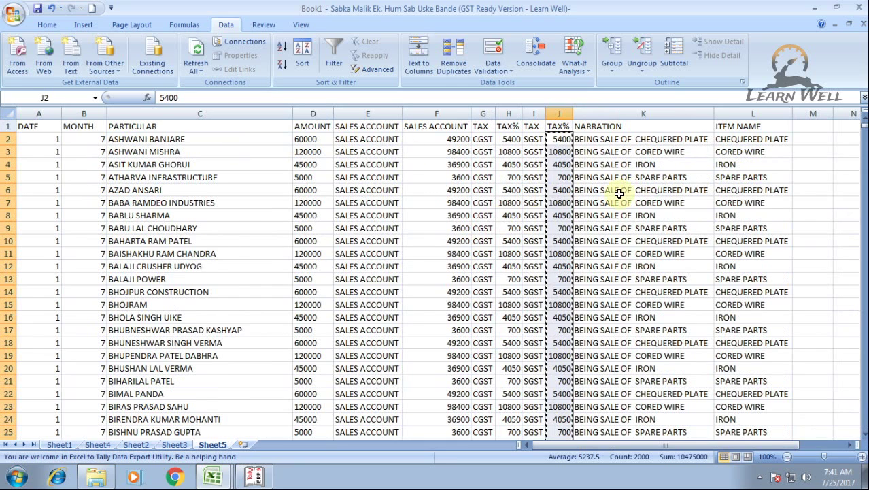
{"action": "key", "text": "ctrl+Tab"}
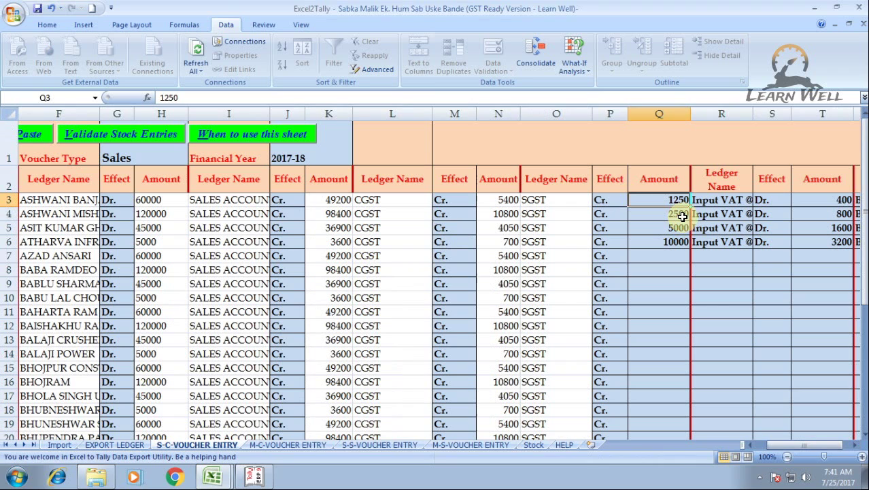
- Paste the SGST amounts into column Q and clear the leftover ledger entries in R3:T6
{"action": "key", "text": "ctrl+v"}
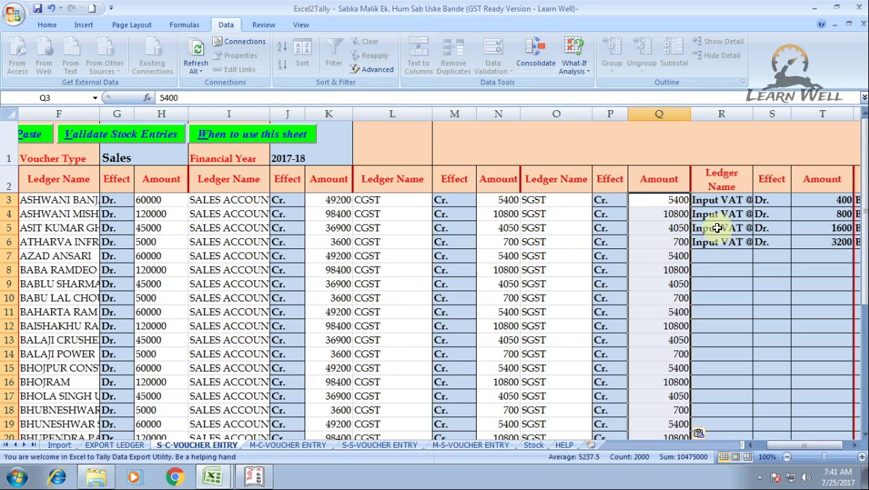
{"action": "left_click", "coordinate": [721, 200]}
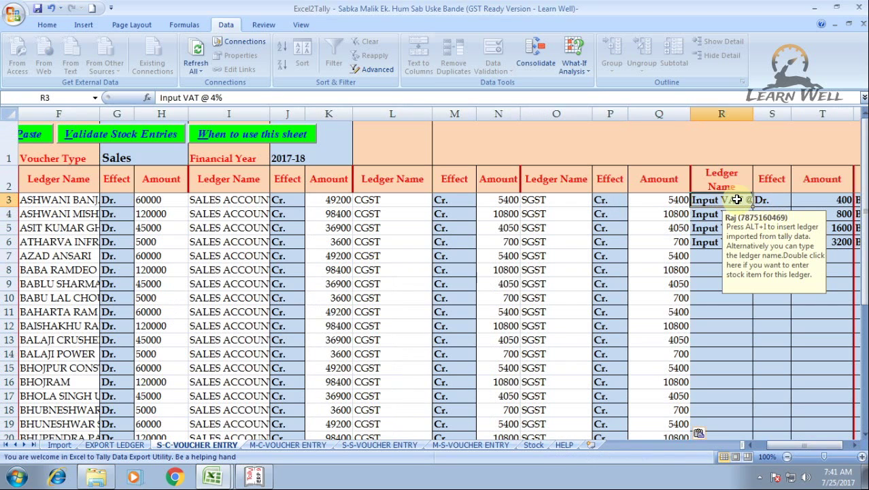
{"action": "left_click_drag", "start_coordinate": [720, 200], "coordinate": [836, 242]}
{"action": "left_click", "coordinate": [741, 220]}
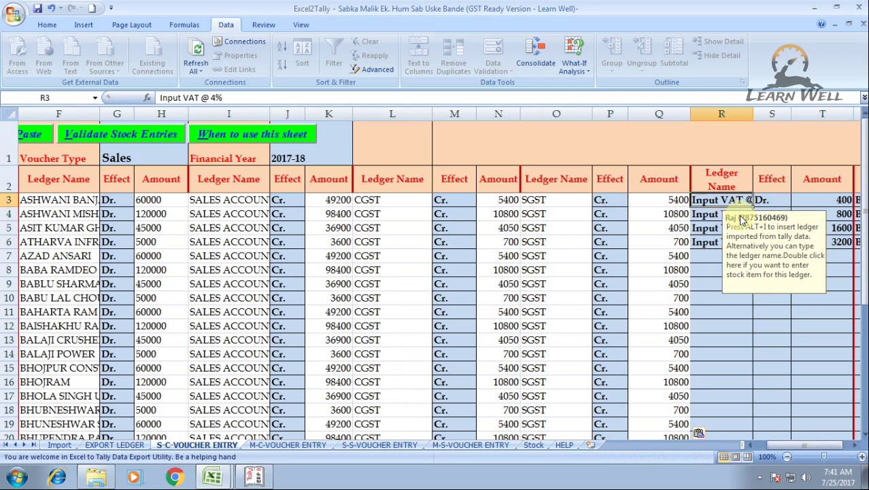
{"action": "type", "text": "FREIGHT CHARGES"}
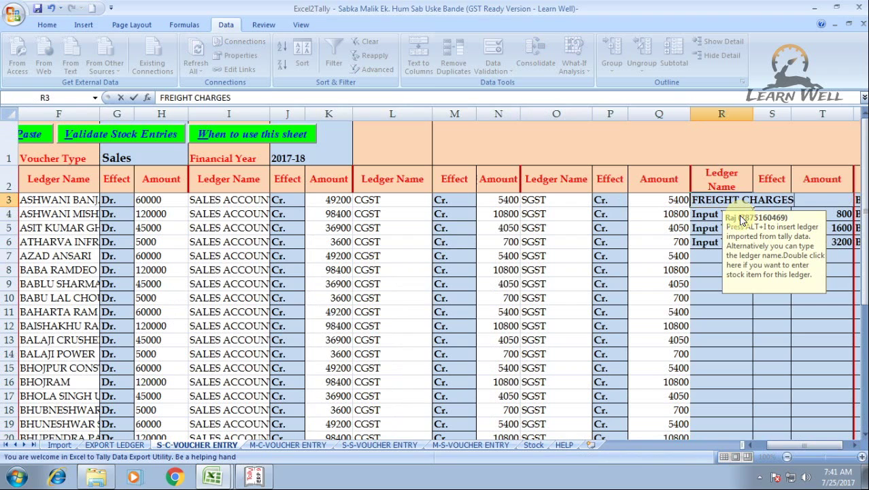
{"action": "key", "text": "Return"}
{"action": "left_click", "coordinate": [739, 200]}
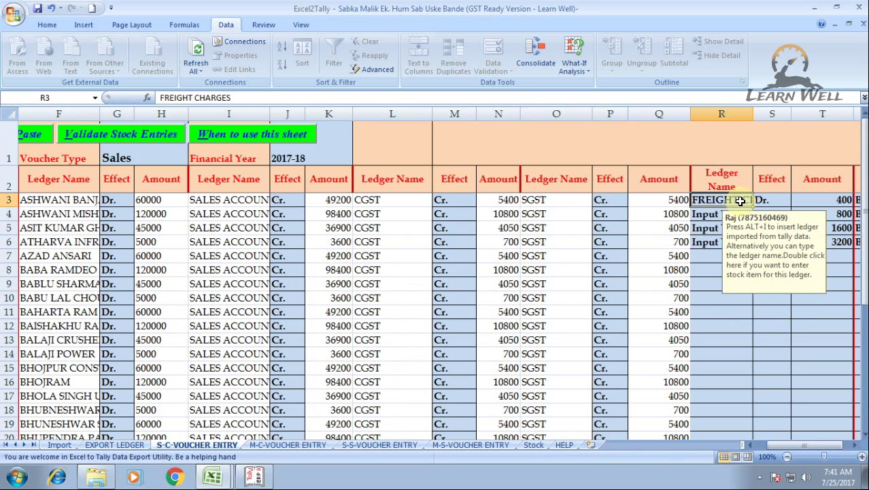
{"action": "left_click_drag", "start_coordinate": [739, 200], "coordinate": [818, 243]}
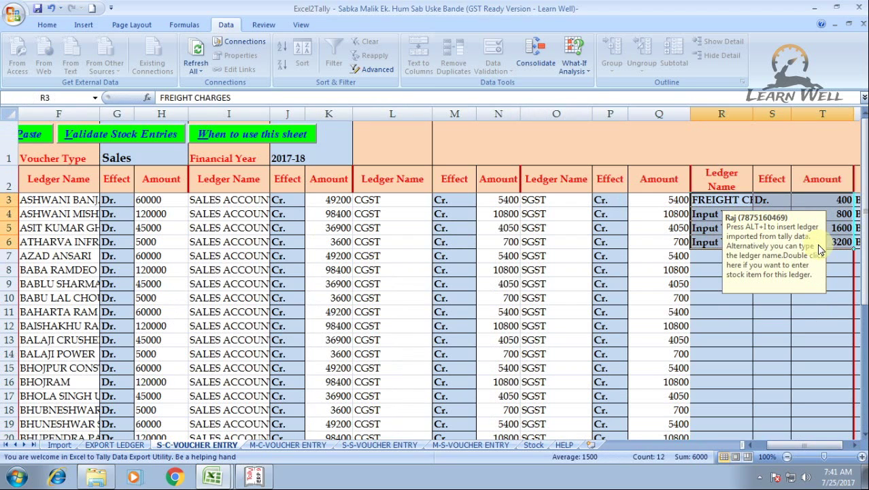
{"action": "key", "text": "Delete"}
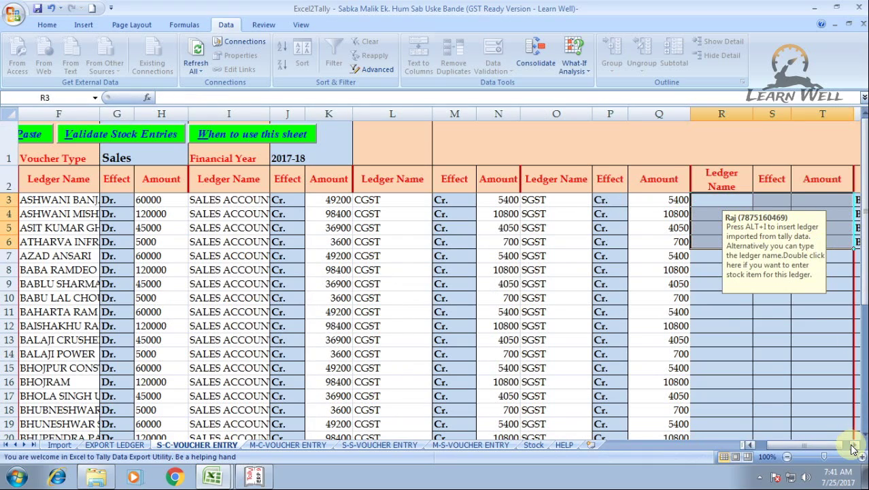
{"action": "left_click", "coordinate": [853, 448]}
{"action": "left_click", "coordinate": [853, 449]}
{"action": "left_click", "coordinate": [853, 449]}
- Paste Book1's BEING SALE OF narrations into the Narration column starting at U3
{"action": "left_click", "coordinate": [736, 200]}
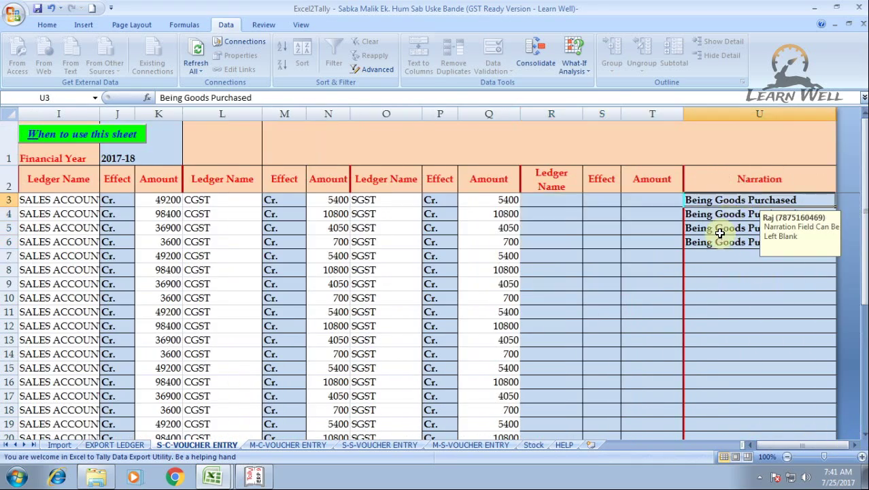
{"action": "key", "text": "ctrl+Tab"}
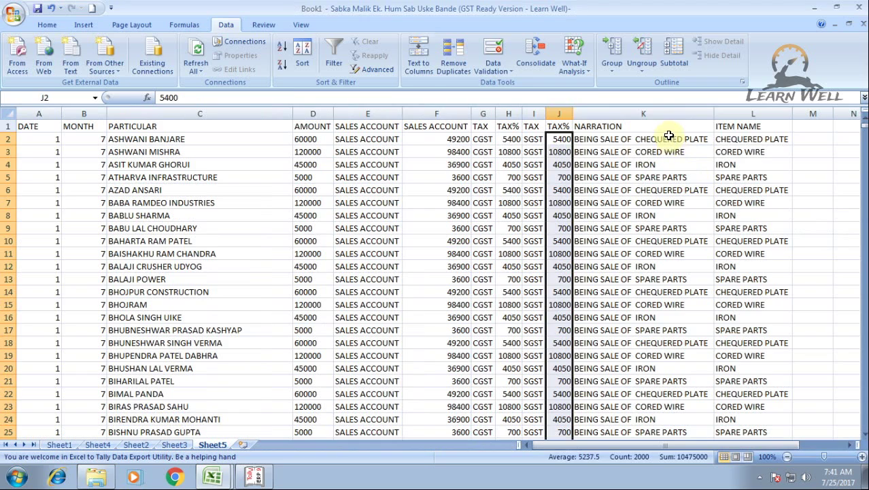
{"action": "left_click", "coordinate": [670, 139]}
{"action": "key", "text": "ctrl+shift+Down"}
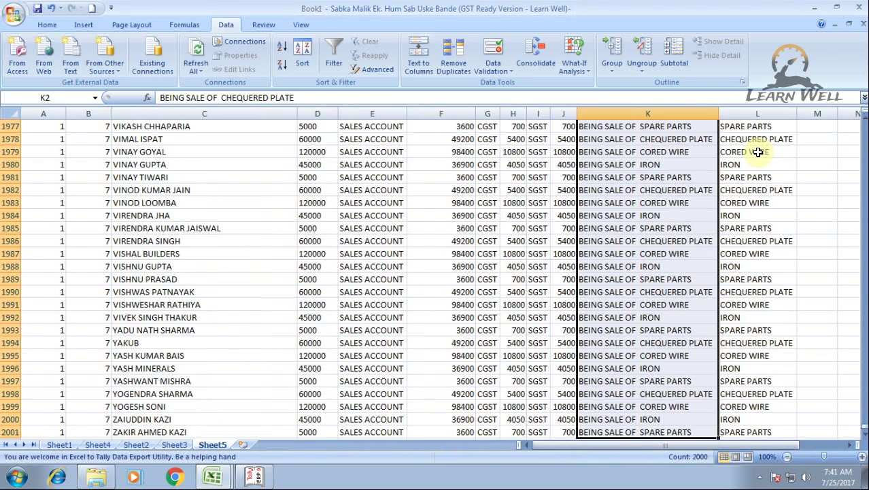
{"action": "key", "text": "ctrl+c"}
{"action": "key", "text": "ctrl+Tab"}
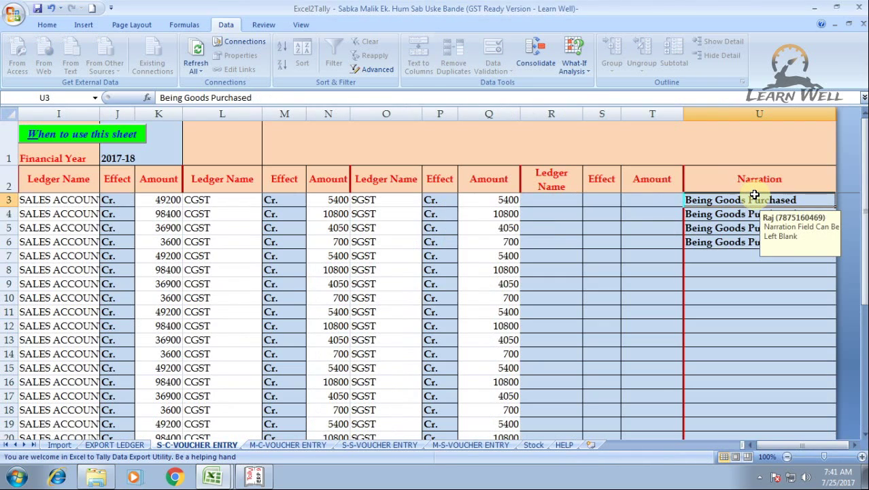
{"action": "key", "text": "ctrl+v"}
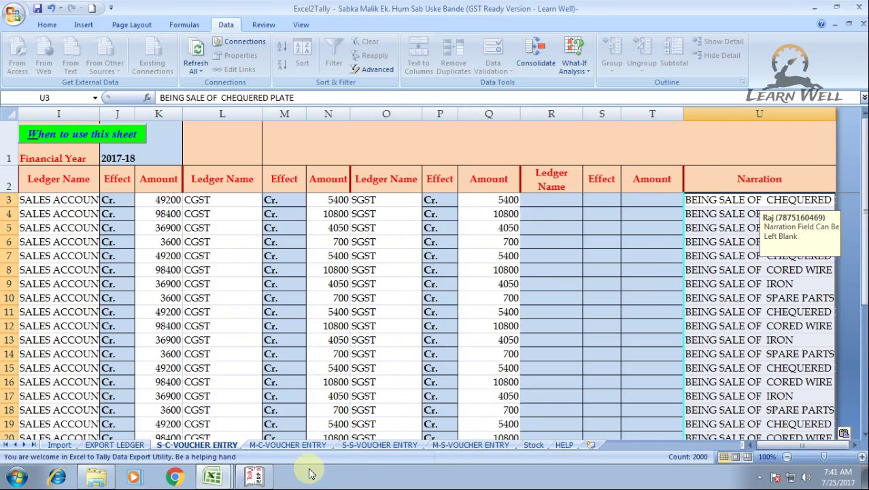
- Select Book1's first four item names, L2 to L5, then bring up Tally.ERP 9
{"action": "key", "text": "alt+Tab"}
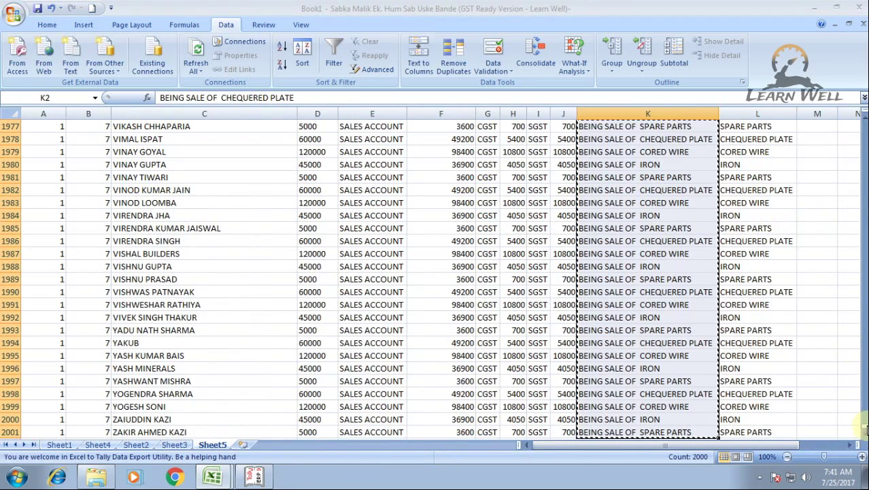
{"action": "left_click_drag", "start_coordinate": [863, 428], "coordinate": [864, 129]}
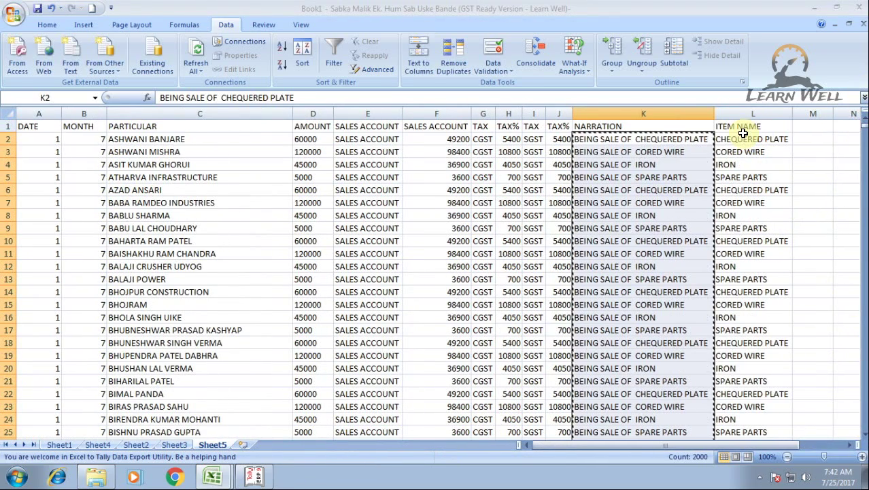
{"action": "left_click_drag", "start_coordinate": [748, 139], "coordinate": [748, 279]}
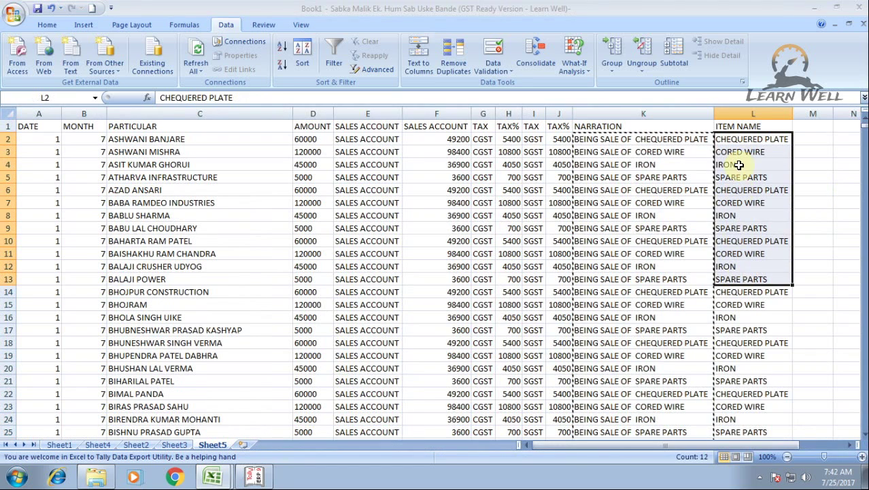
{"action": "mouse_move", "coordinate": [743, 139]}
{"action": "left_mouse_down"}
{"action": "mouse_move", "coordinate": [745, 174]}
{"action": "mouse_move", "coordinate": [744, 164]}
{"action": "left_mouse_up"}
{"action": "left_click", "coordinate": [254, 476]}
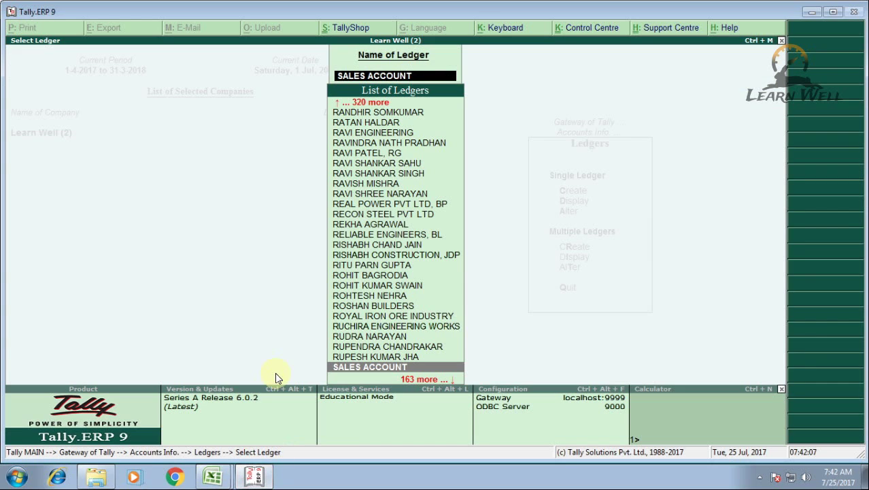
- Open stock item SPARE PARTS for alteration and view its GST details (28%)
{"action": "key", "text": "Escape"}
{"action": "key", "text": "Escape"}
{"action": "key", "text": "Escape"}
{"action": "key", "text": "i"}
{"action": "key", "text": "i"}
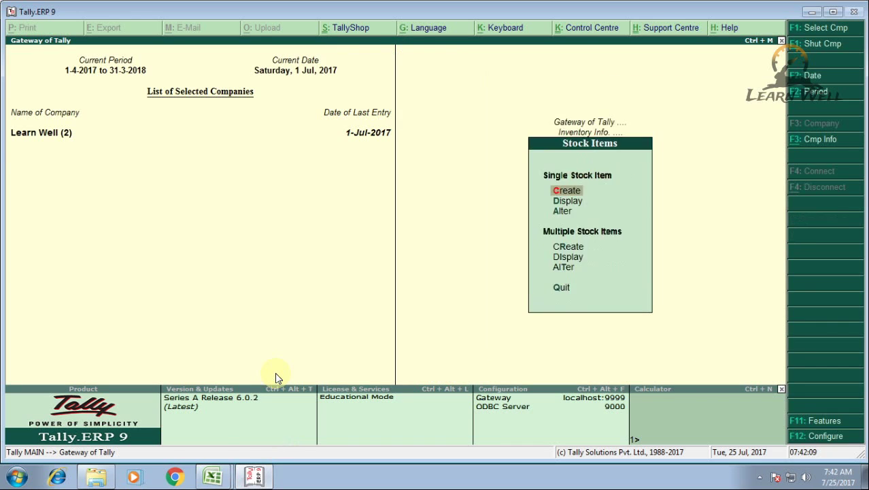
{"action": "key", "text": "a"}
{"action": "key", "text": "Down"}
{"action": "key", "text": "Down"}
{"action": "key", "text": "Down"}
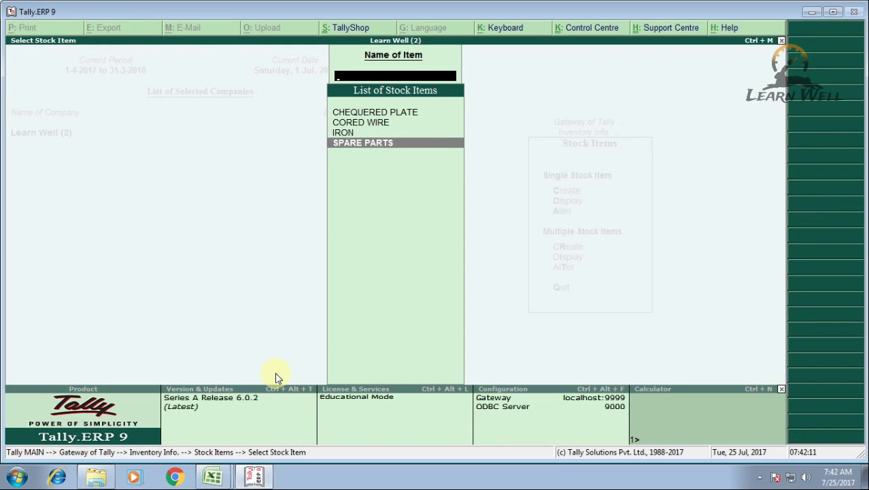
{"action": "key", "text": "Return"}
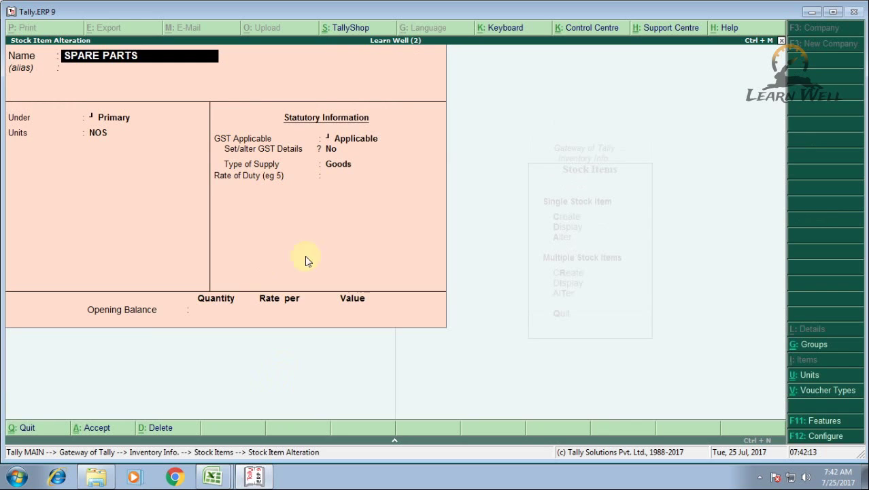
{"action": "key", "text": "Return"}
{"action": "key", "text": "Return"}
{"action": "key", "text": "Return"}
{"action": "key", "text": "Return"}
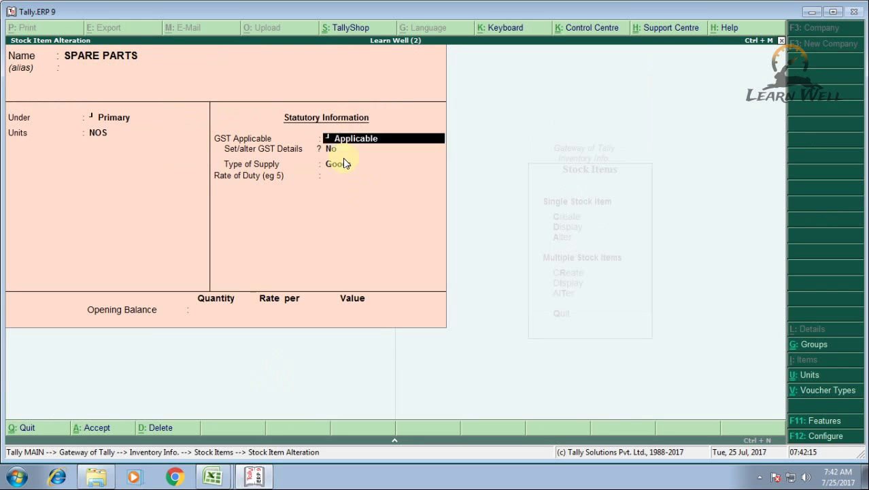
{"action": "key", "text": "Return"}
{"action": "key", "text": "BackSpace"}
{"action": "key", "text": "y"}
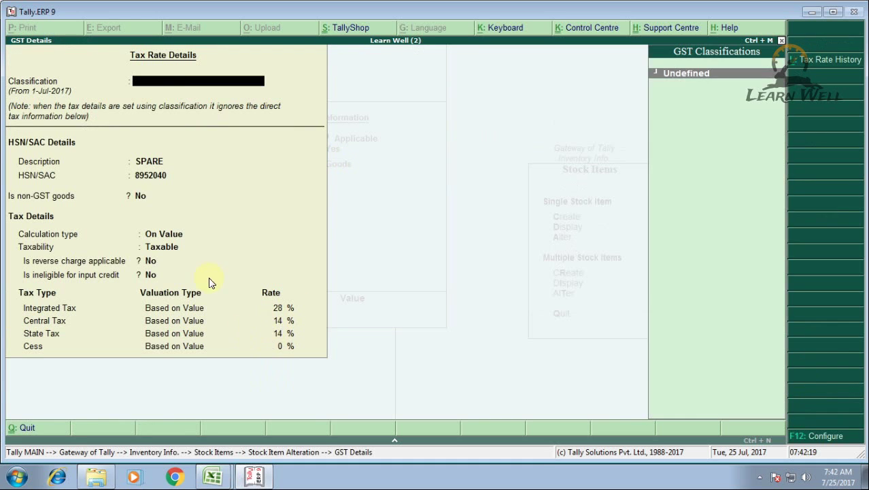
- Quit the SPARE PARTS alteration without saving and back out to the gateway menu
{"action": "key", "text": "Escape"}
{"action": "key", "text": "y"}
{"action": "key", "text": "Escape"}
{"action": "key", "text": "y"}
{"action": "key", "text": "Escape"}
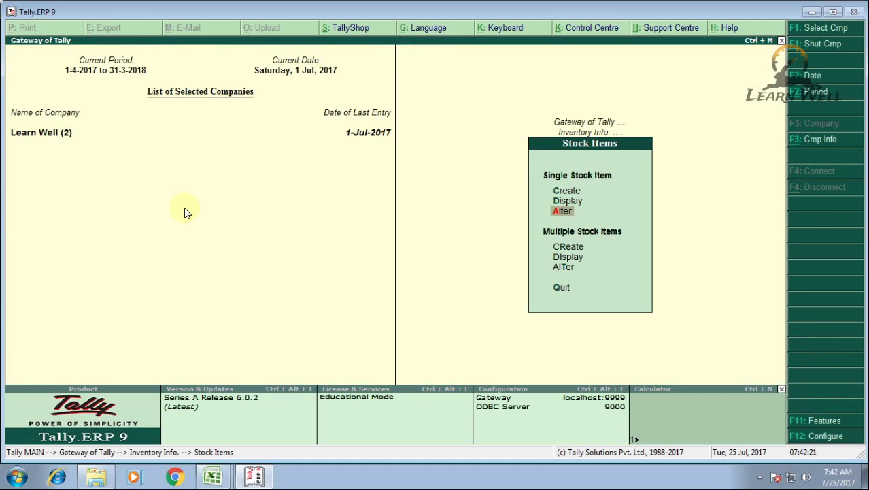
{"action": "key", "text": "Escape"}
{"action": "key", "text": "Up"}
{"action": "key", "text": "alt+Tab"}
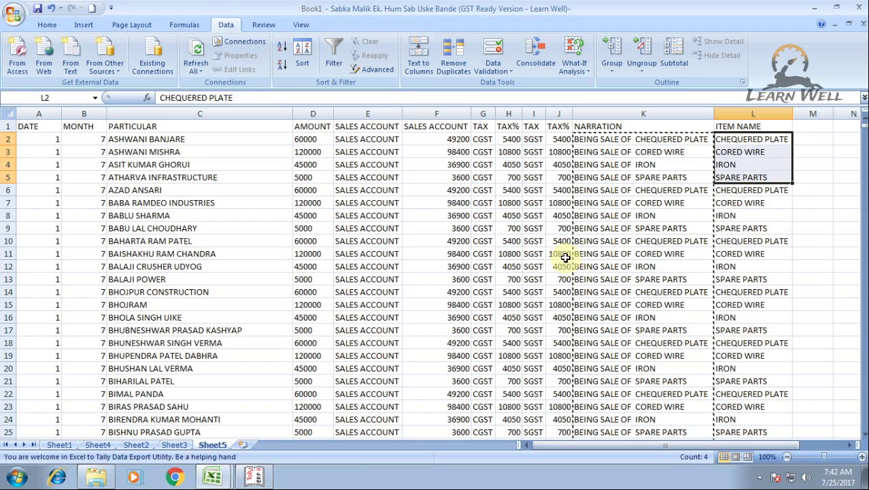
{"action": "left_click", "coordinate": [809, 139]}
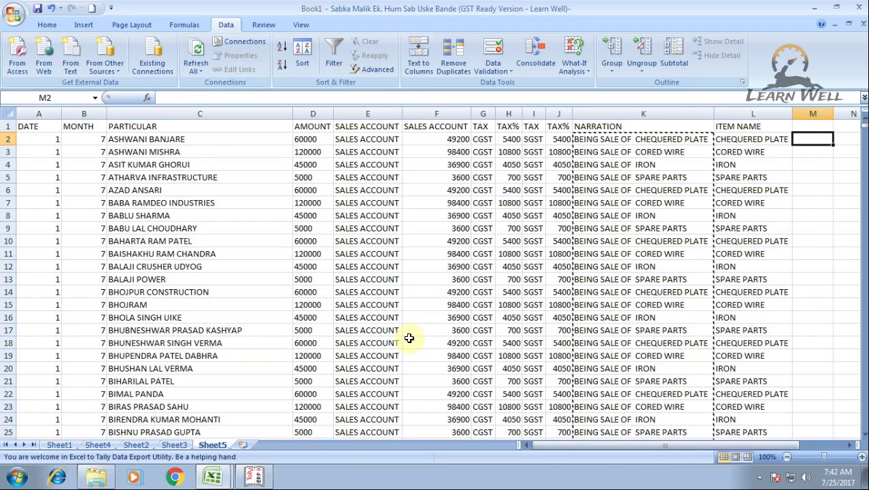
{"action": "left_click", "coordinate": [214, 476]}
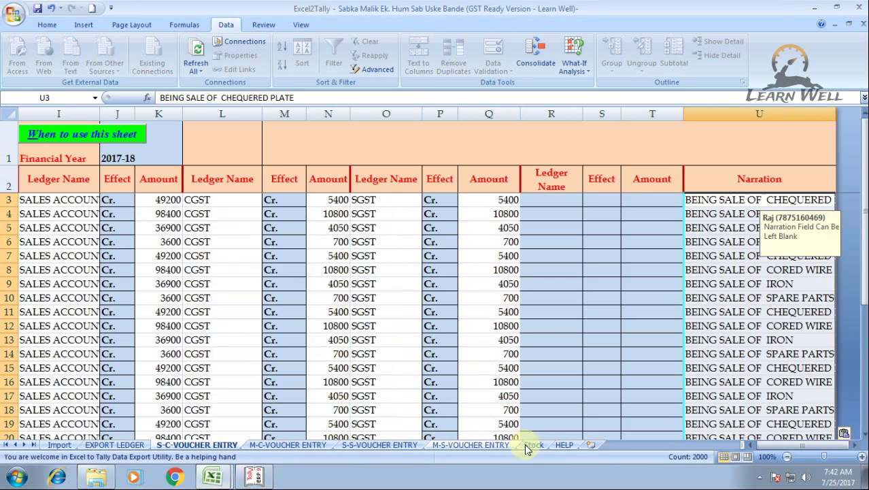
{"action": "left_click", "coordinate": [533, 444]}
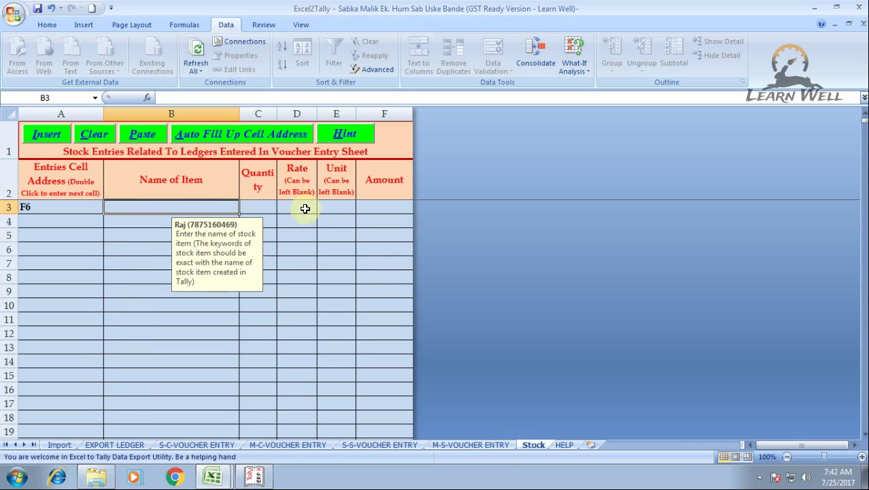
{"action": "key", "text": "alt+Tab"}
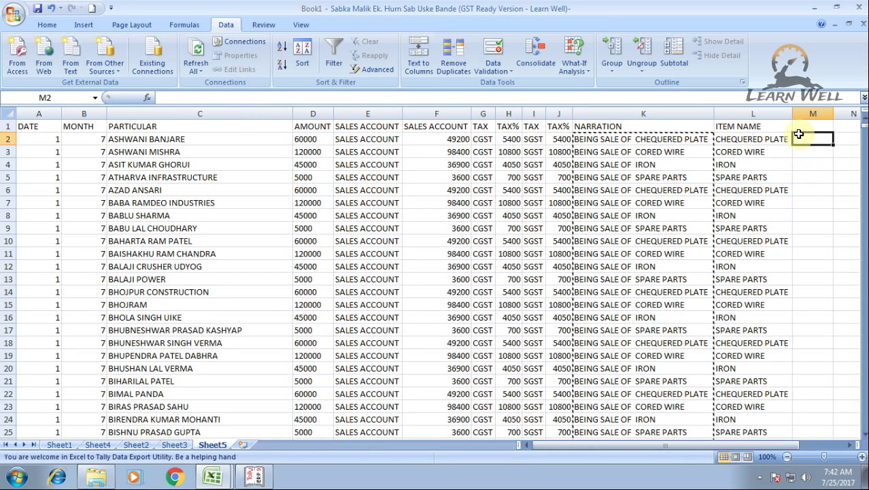
- Add the QTY heading in M1 with quantities 1, 1, 1, 2 in M2:M5
{"action": "left_click", "coordinate": [805, 127]}
{"action": "type", "text": "QTY"}
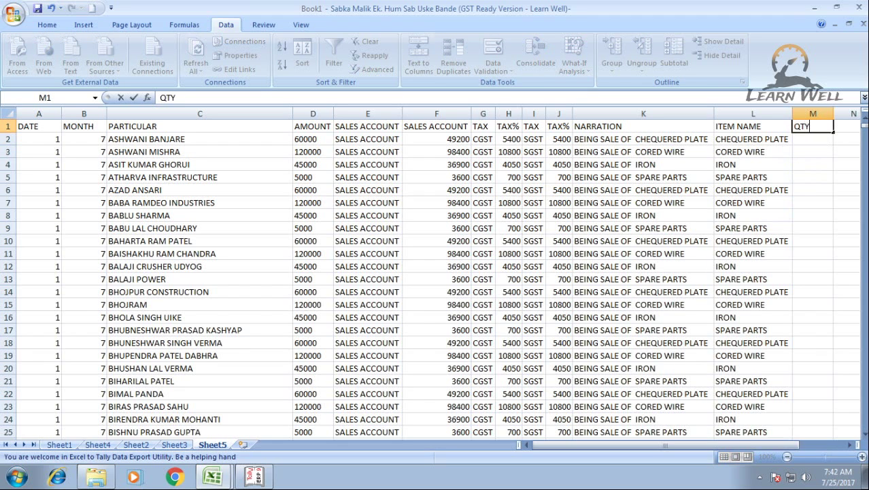
{"action": "key", "text": "alt+Tab"}
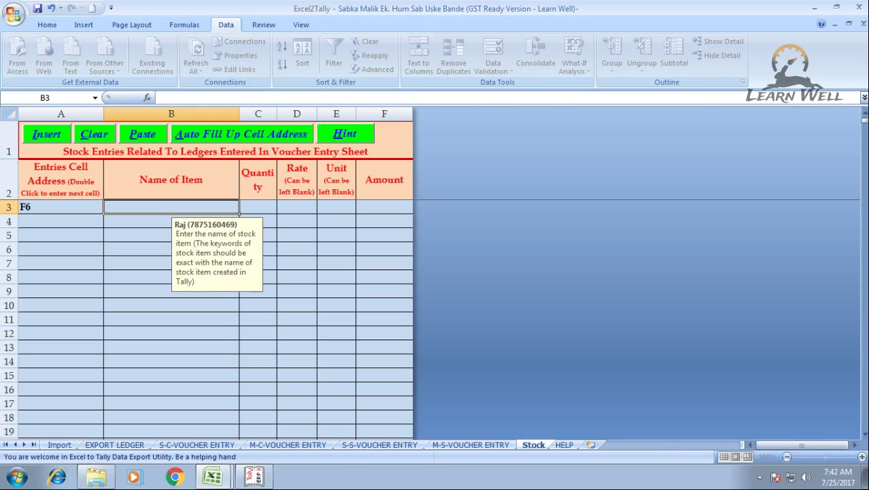
{"action": "key", "text": "alt+Tab"}
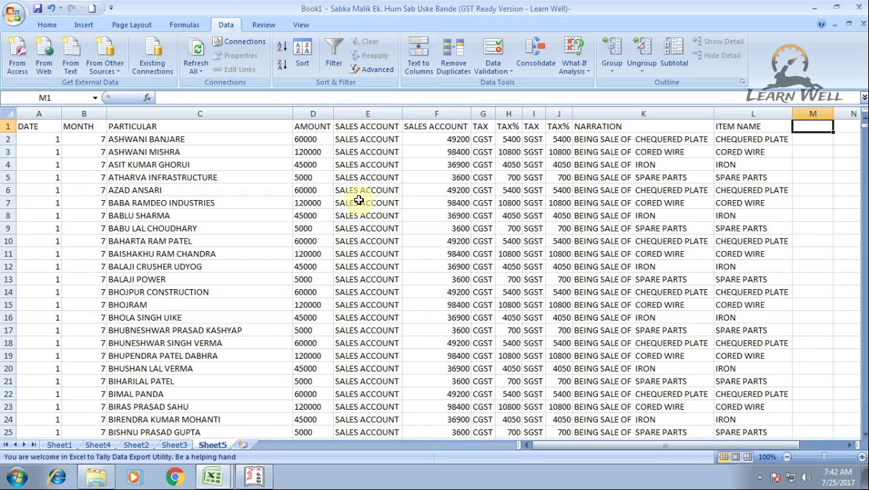
{"action": "type", "text": "QTY"}
{"action": "key", "text": "Return"}
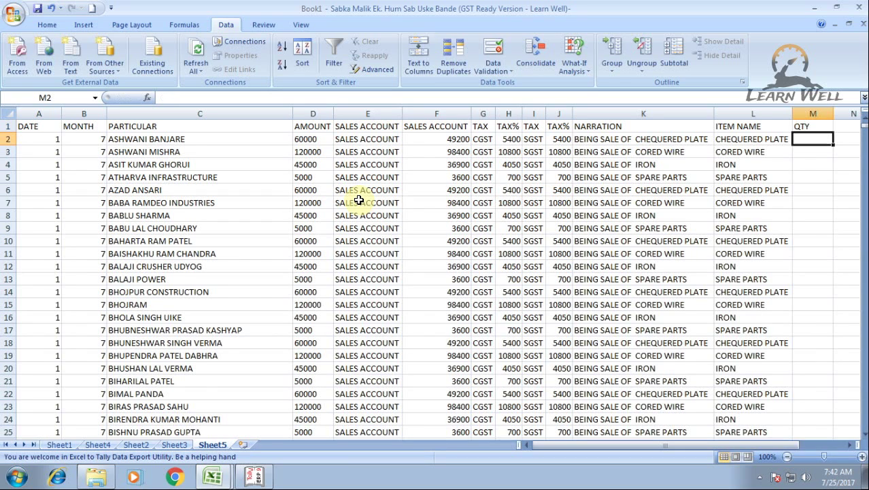
{"action": "type", "text": "1"}
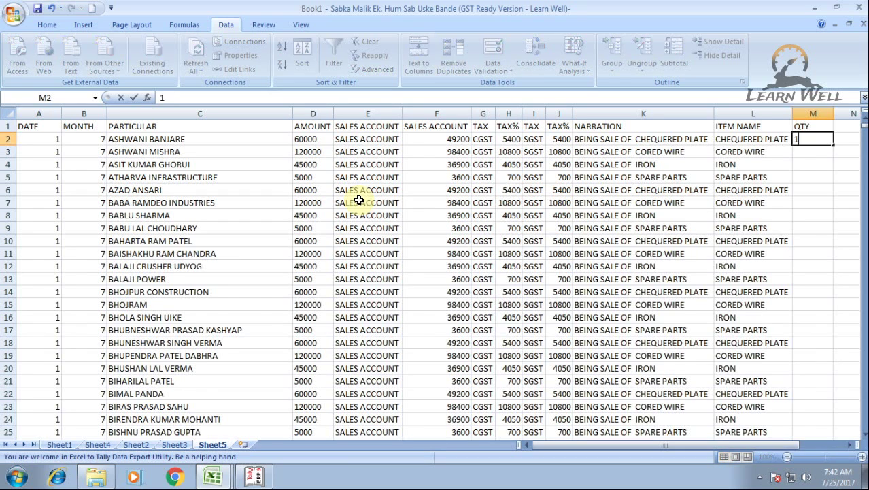
{"action": "key", "text": "Return"}
{"action": "type", "text": "1"}
{"action": "key", "text": "Return"}
{"action": "type", "text": "1"}
{"action": "key", "text": "Return"}
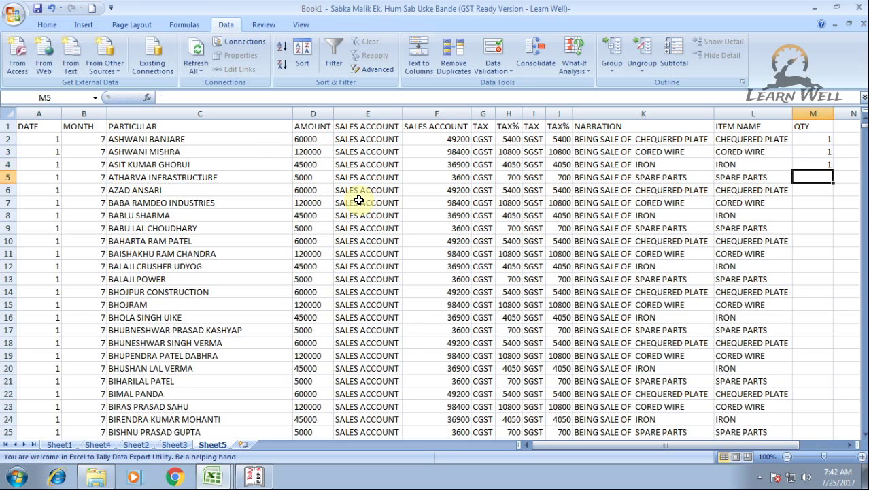
{"action": "type", "text": "2"}
{"action": "key", "text": "Tab"}
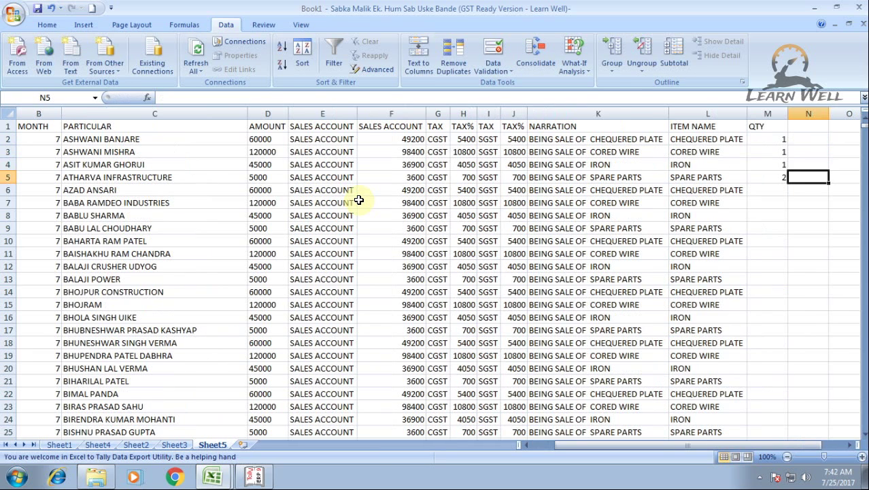
{"action": "key", "text": "Up"}
{"action": "key", "text": "Up"}
{"action": "key", "text": "Up"}
- Add the headings RATE, UNIT and AMOUNT in N1:P1, matching the Stock sheet
{"action": "key", "text": "ctrl+Tab"}
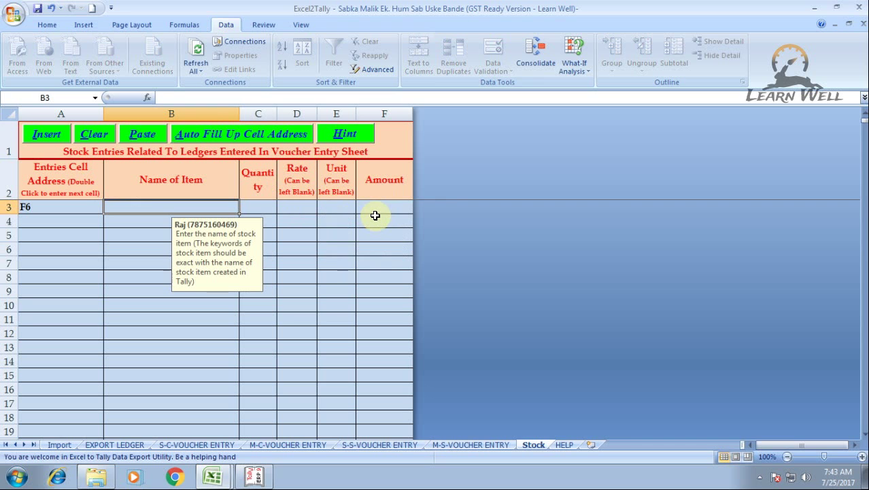
{"action": "key", "text": "ctrl+Tab"}
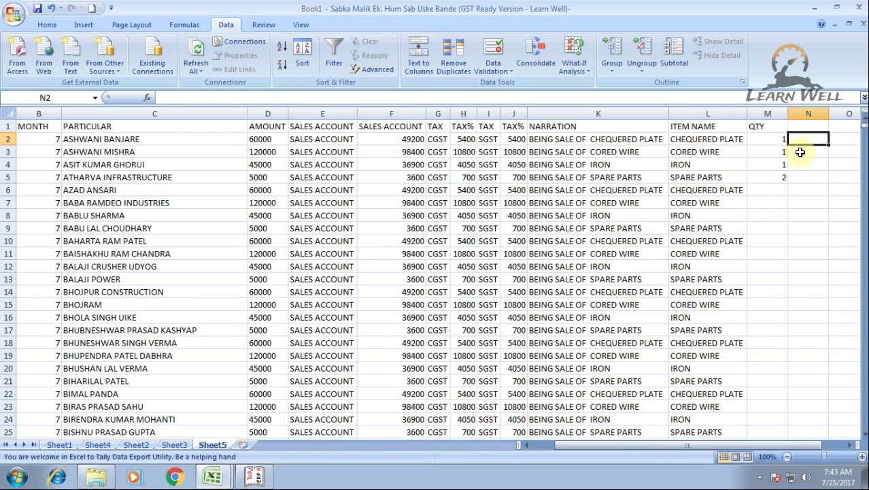
{"action": "left_click", "coordinate": [814, 125]}
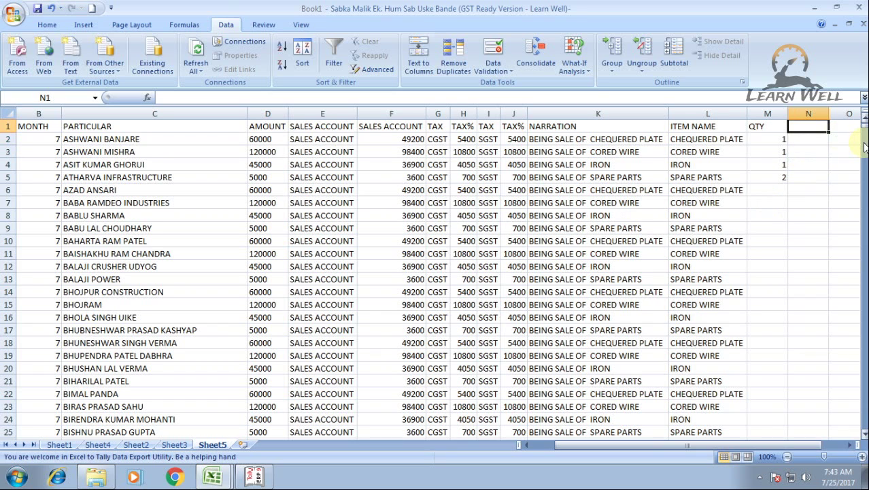
{"action": "key", "text": "ctrl+Tab"}
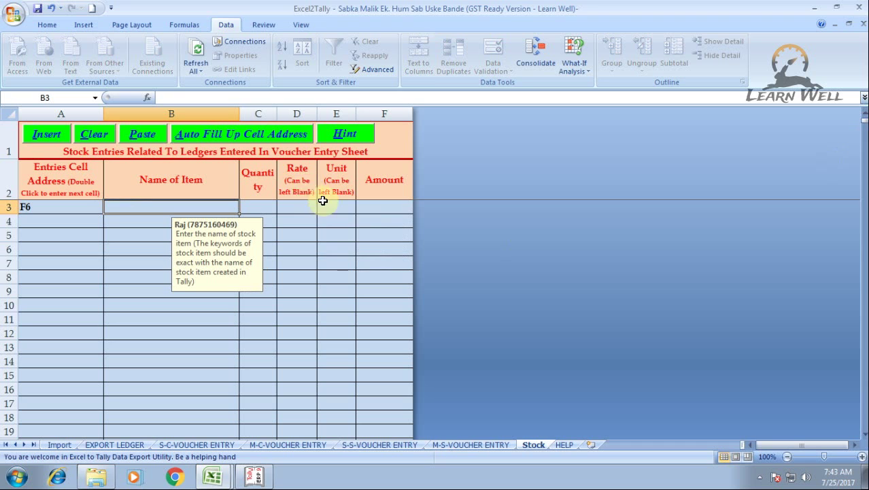
{"action": "key", "text": "ctrl+Tab"}
{"action": "type", "text": "RA"}
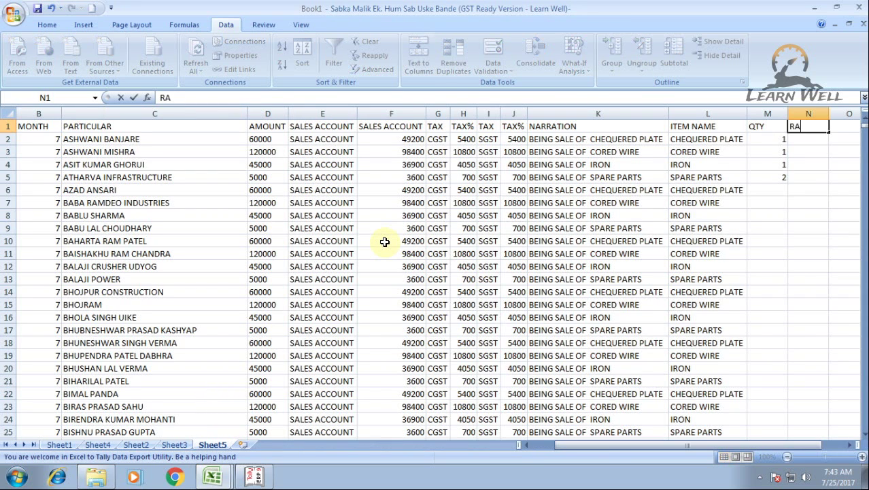
{"action": "key", "text": "Tab"}
{"action": "type", "text": "UNIT"}
{"action": "key", "text": "Tab"}
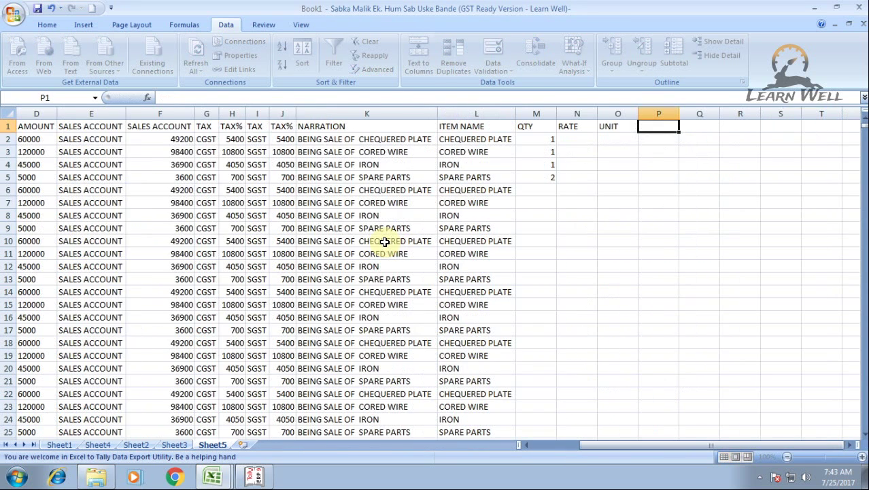
{"action": "key", "text": "alt+Tab"}
{"action": "key", "text": "alt+Tab"}
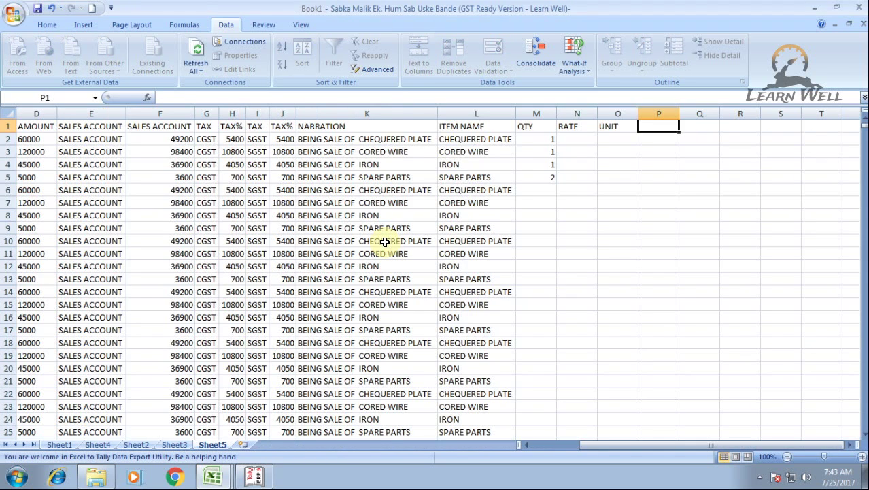
{"action": "type", "text": "AMOUNT"}
{"action": "key", "text": "Return"}
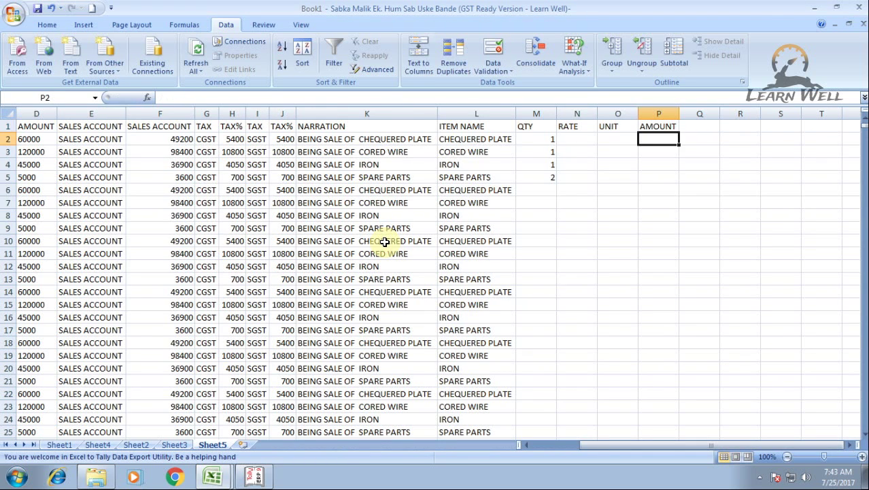
- Enter rates 49200, 98400, 36900, 1800 in N2:N5 and unit NOS in O5
{"action": "key", "text": "Left"}
{"action": "key", "text": "Left"}
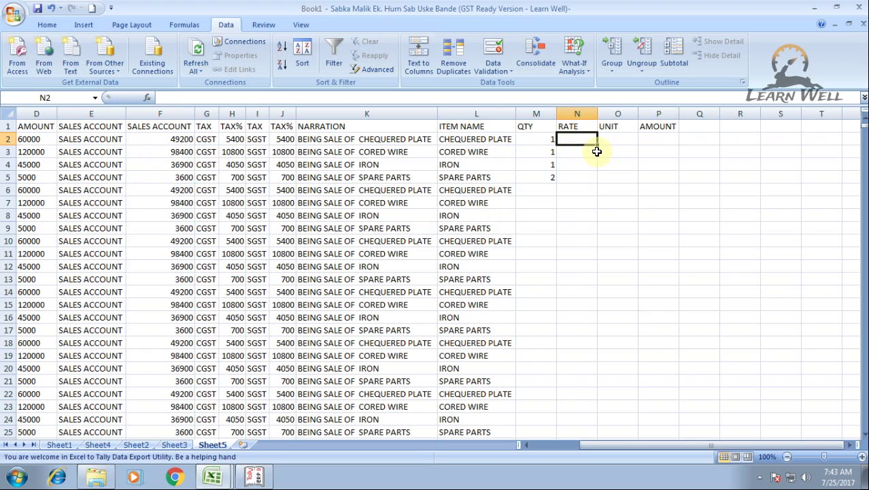
{"action": "type", "text": "49200"}
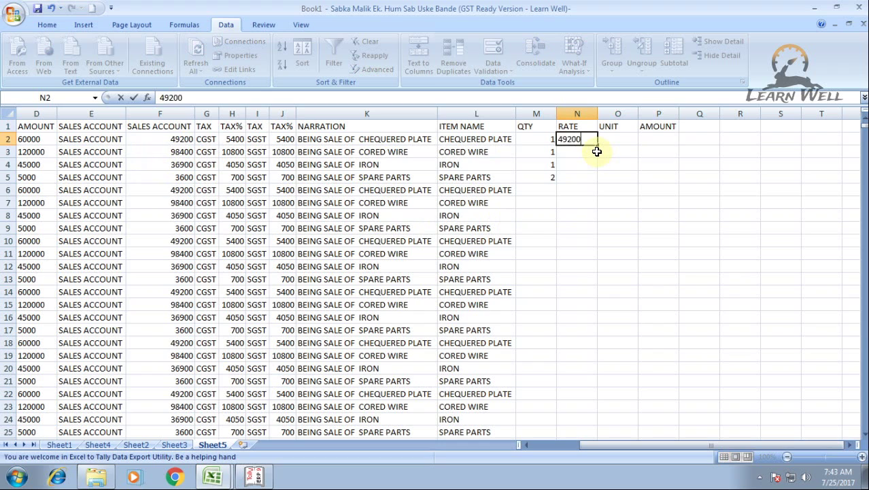
{"action": "key", "text": "Return"}
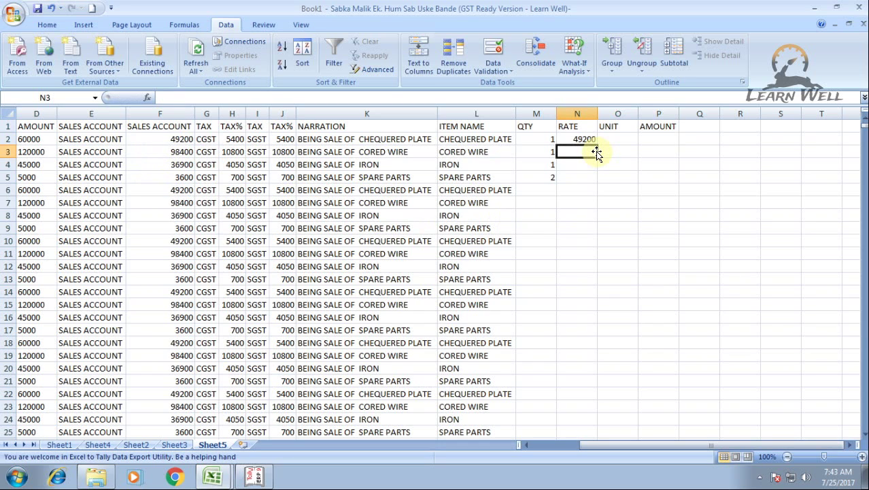
{"action": "type", "text": "98400"}
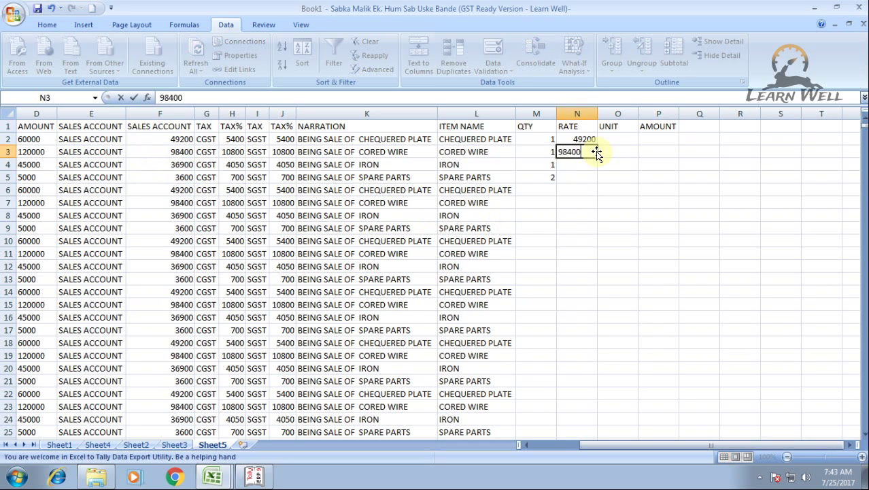
{"action": "key", "text": "Return"}
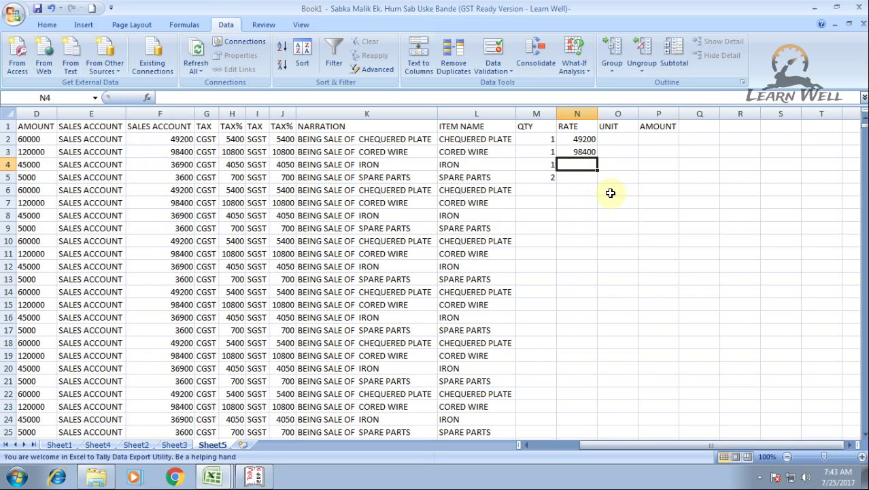
{"action": "type", "text": "36900"}
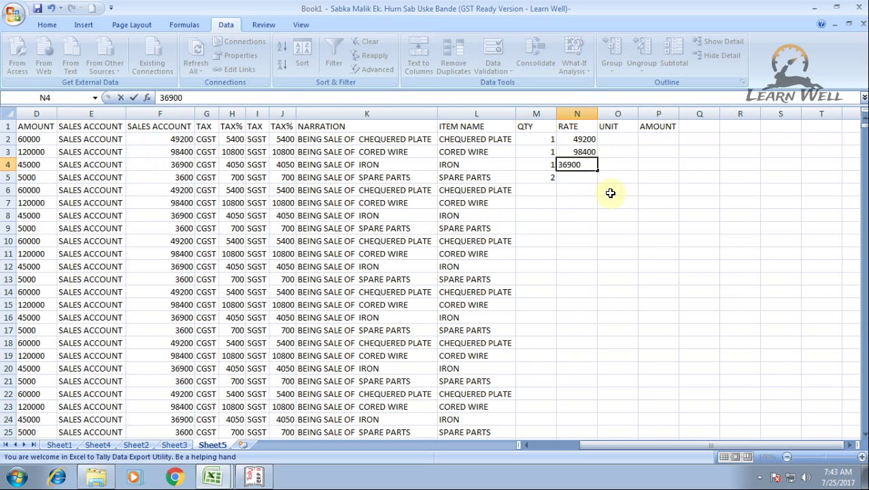
{"action": "key", "text": "Return"}
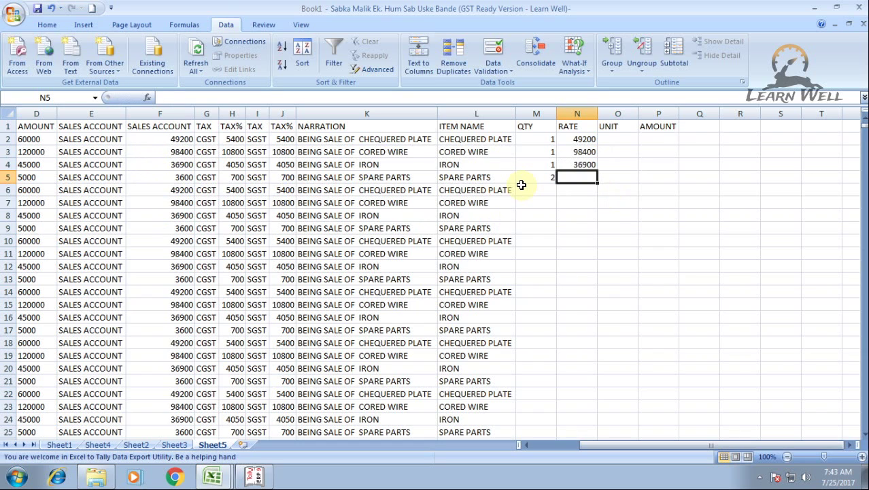
{"action": "type", "text": "1800"}
{"action": "key", "text": "Tab"}
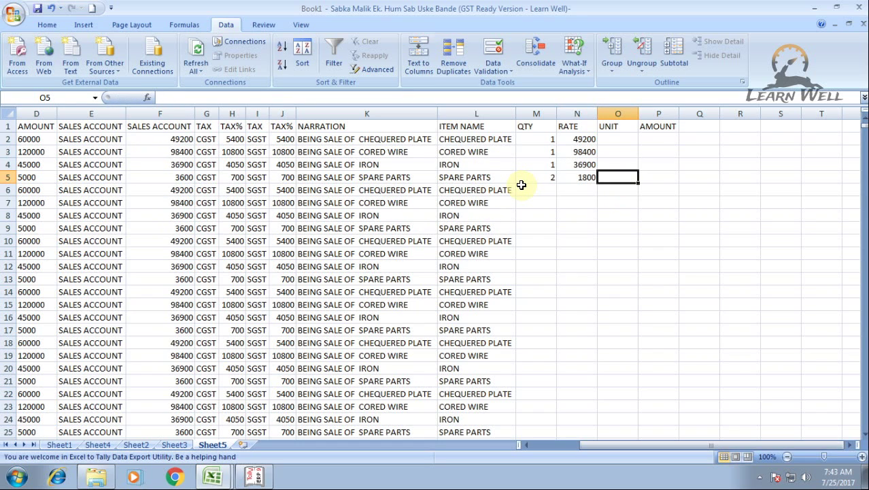
{"action": "type", "text": "NOS"}
{"action": "key", "text": "Return"}
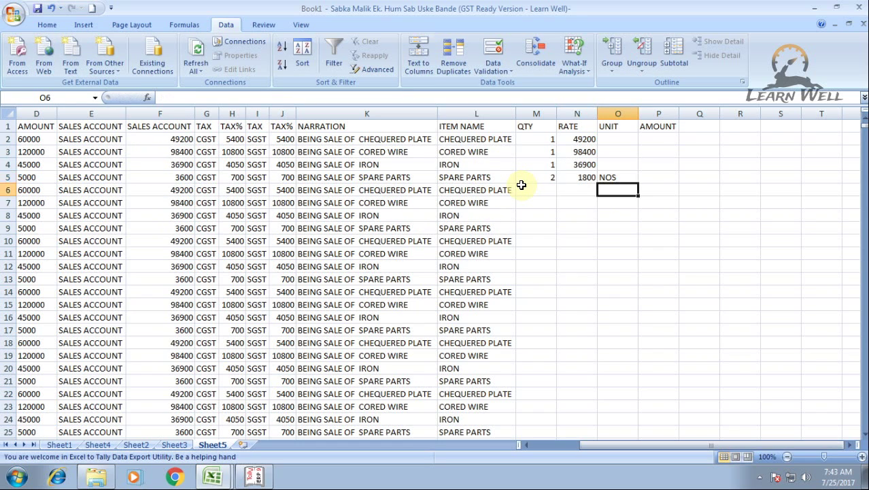
{"action": "key", "text": "Up"}
{"action": "key", "text": "Up"}
{"action": "key", "text": "Right"}
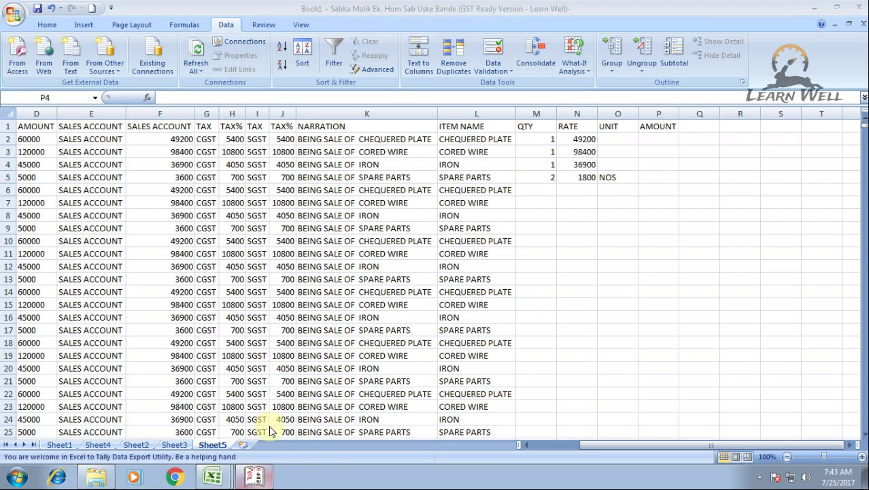
{"action": "left_click", "coordinate": [253, 476]}
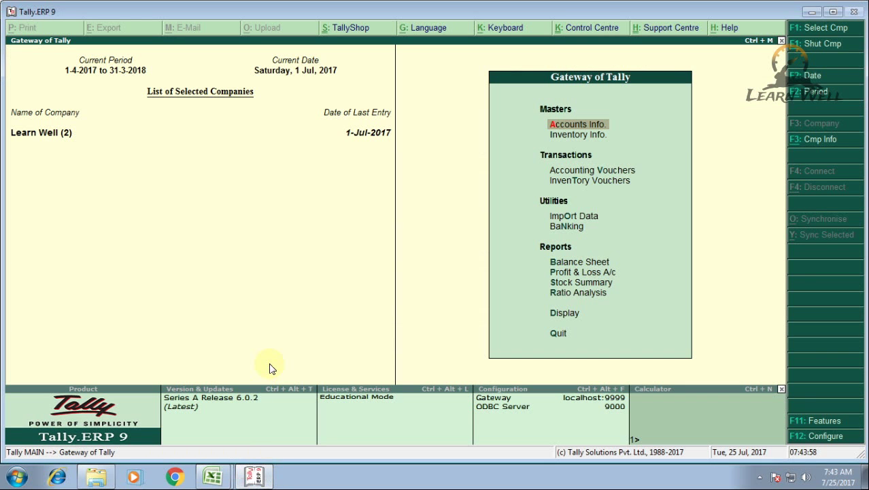
{"action": "key", "text": "i"}
{"action": "key", "text": "i"}
{"action": "key", "text": "a"}
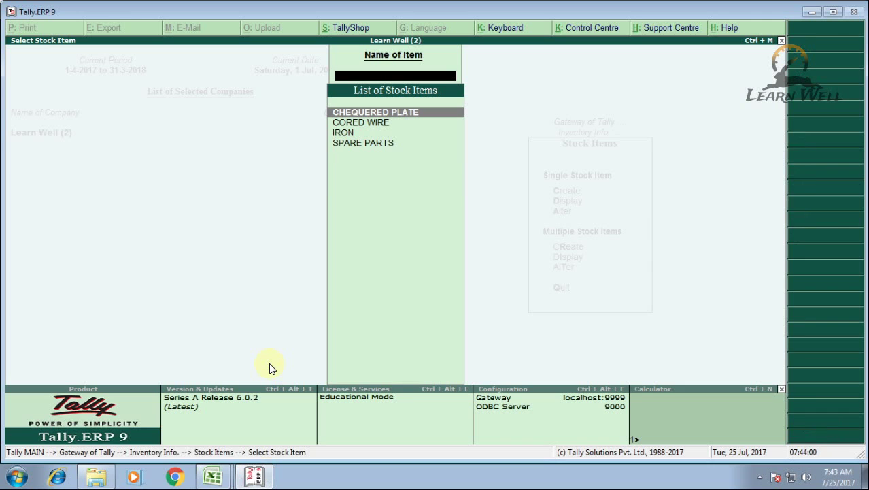
{"action": "key", "text": "Down"}
{"action": "key", "text": "Down"}
{"action": "key", "text": "Down"}
{"action": "key", "text": "Return"}
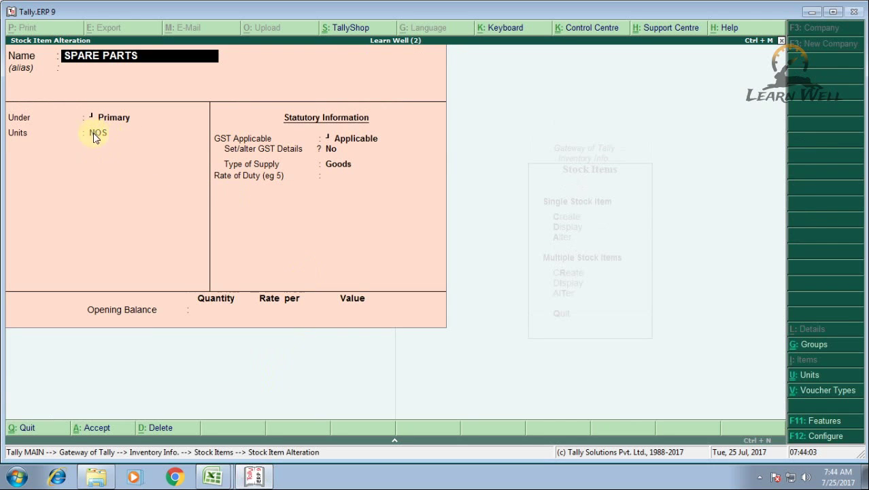
{"action": "key", "text": "BackSpace"}
{"action": "key", "text": "Escape"}
{"action": "key", "text": "alt+Tab"}
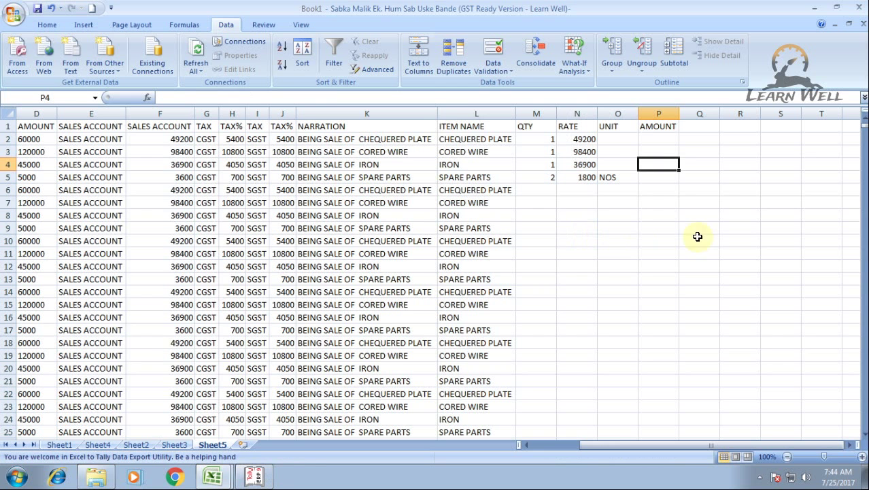
- Copy Book1's SALES ACCOUNT amounts from column F into the AMOUNT column at P2
{"action": "left_click", "coordinate": [649, 181]}
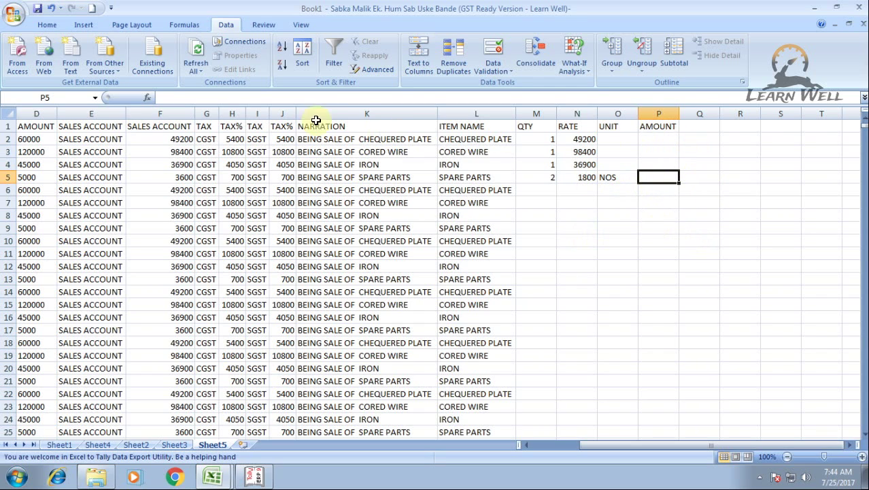
{"action": "left_click", "coordinate": [174, 139]}
{"action": "key", "text": "ctrl+shift+Down"}
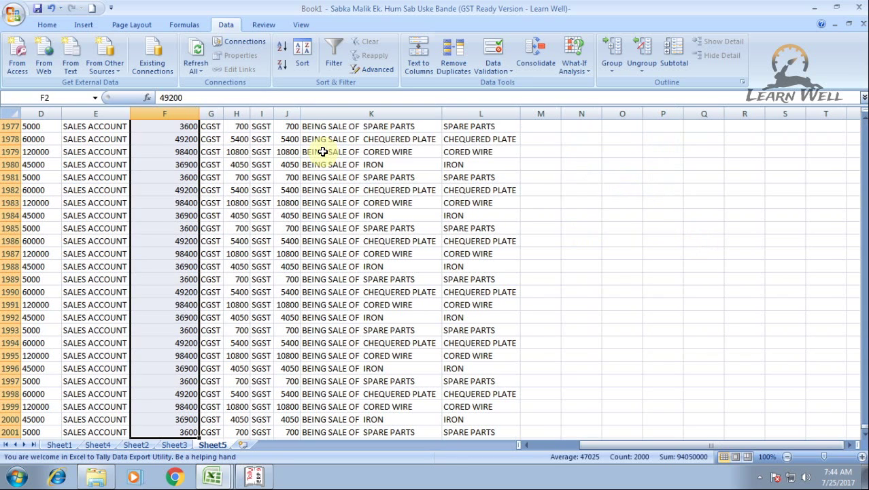
{"action": "key", "text": "ctrl+c"}
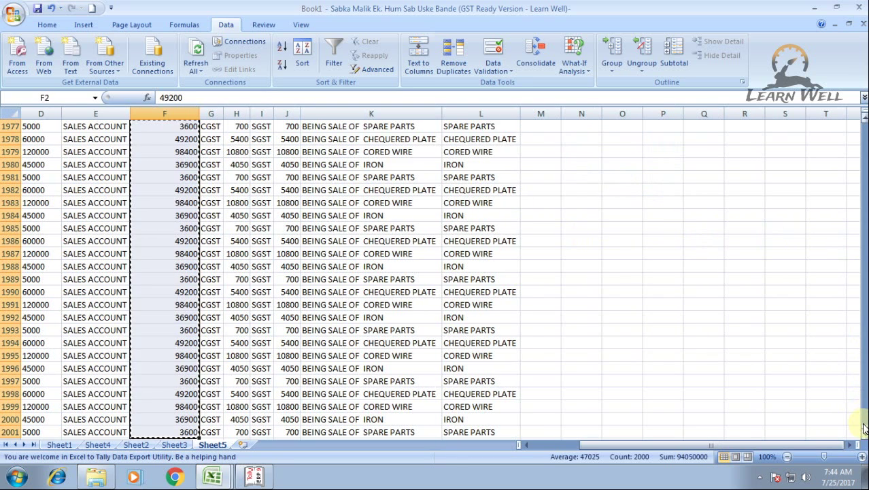
{"action": "left_click_drag", "start_coordinate": [864, 424], "coordinate": [864, 123]}
{"action": "left_click", "coordinate": [663, 140]}
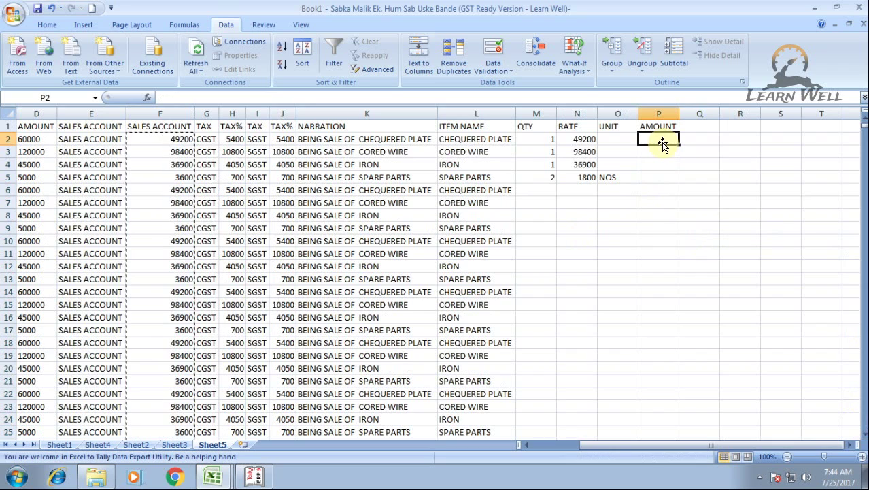
{"action": "key", "text": "ctrl+v"}
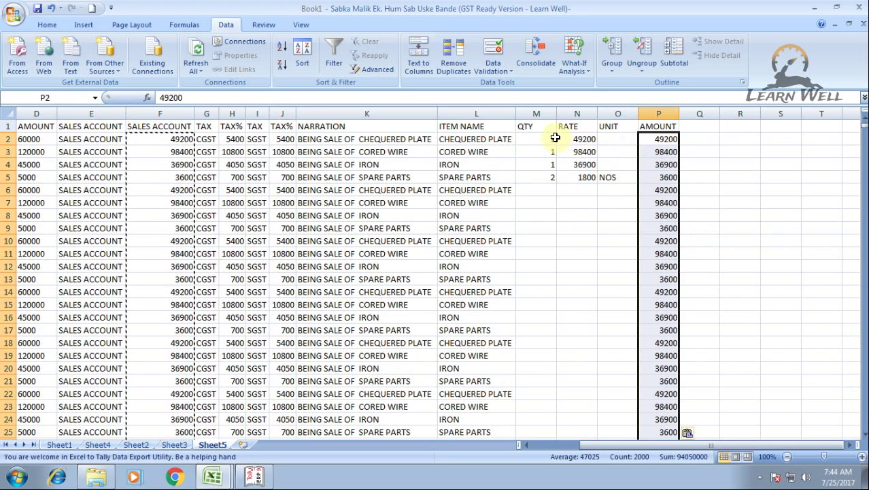
- Copy the M2:O5 quantity, rate and unit block and paste it over M6:O2001
{"action": "left_click_drag", "start_coordinate": [556, 138], "coordinate": [611, 174]}
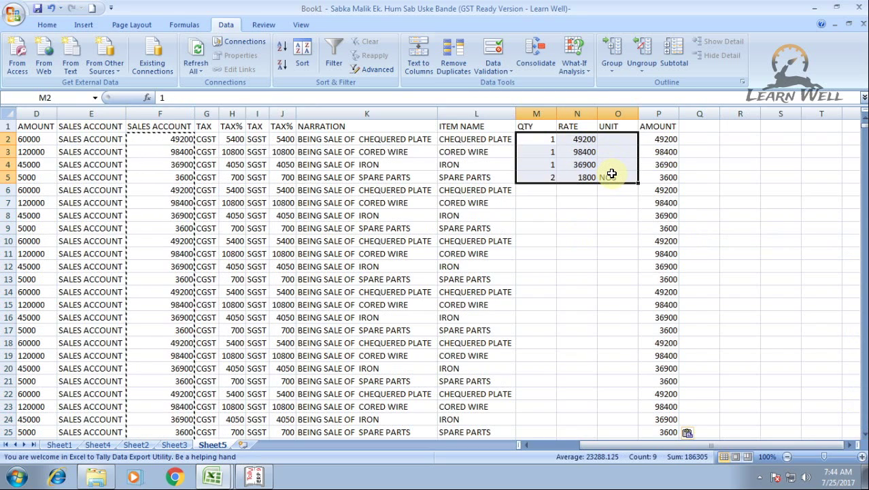
{"action": "key", "text": "ctrl+c"}
{"action": "left_click", "coordinate": [545, 189]}
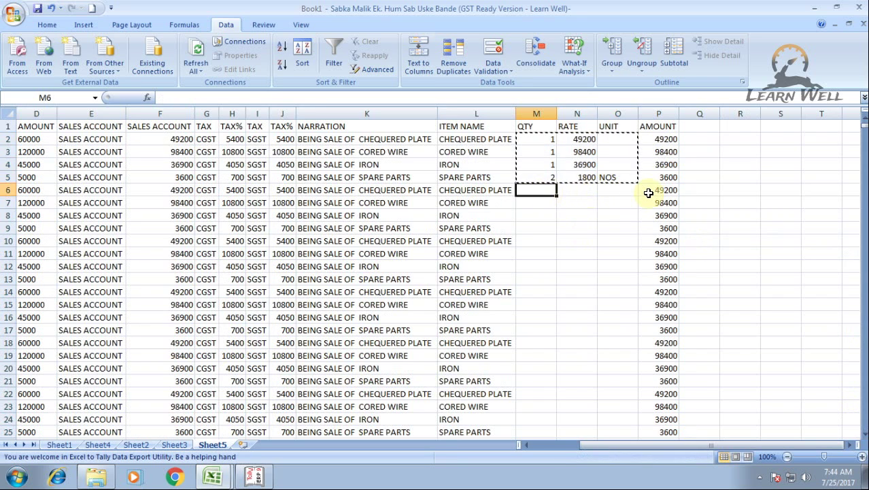
{"action": "key", "text": "ctrl+shift+Down"}
{"action": "key", "text": "ctrl+shift+Up"}
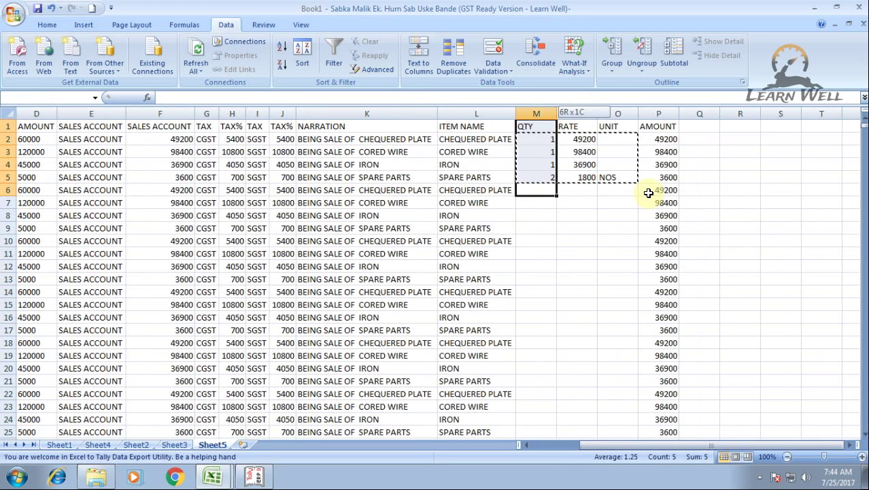
{"action": "key", "text": "shift+Up"}
{"action": "key", "text": "shift+Up"}
{"action": "key", "text": "shift+Down"}
{"action": "key", "text": "shift+Down"}
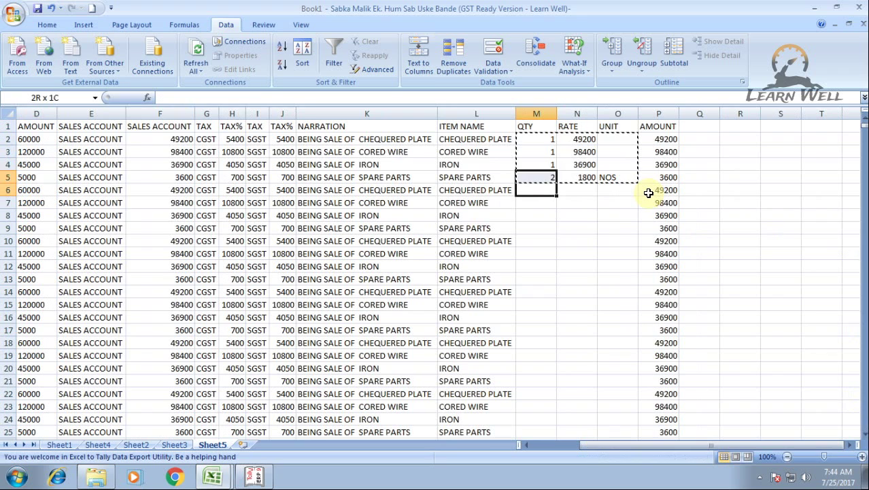
{"action": "key", "text": "shift+Down"}
{"action": "key", "text": "ctrl+shift+End"}
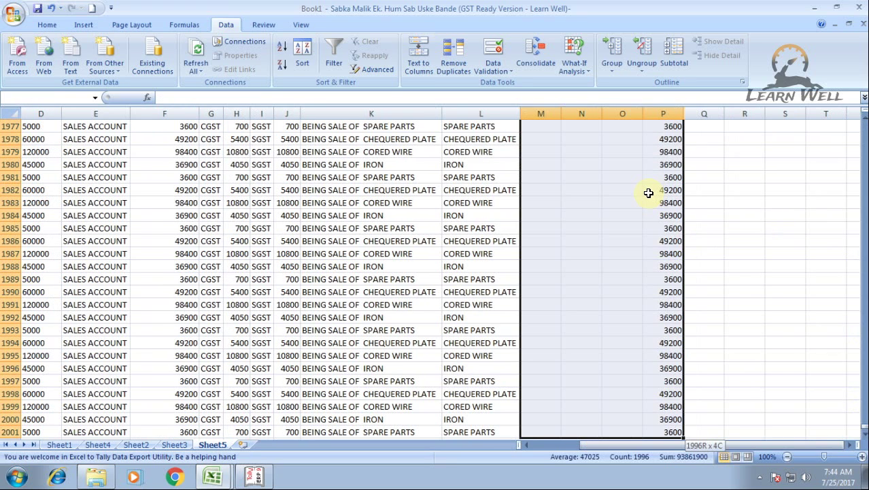
{"action": "key", "text": "shift+Left"}
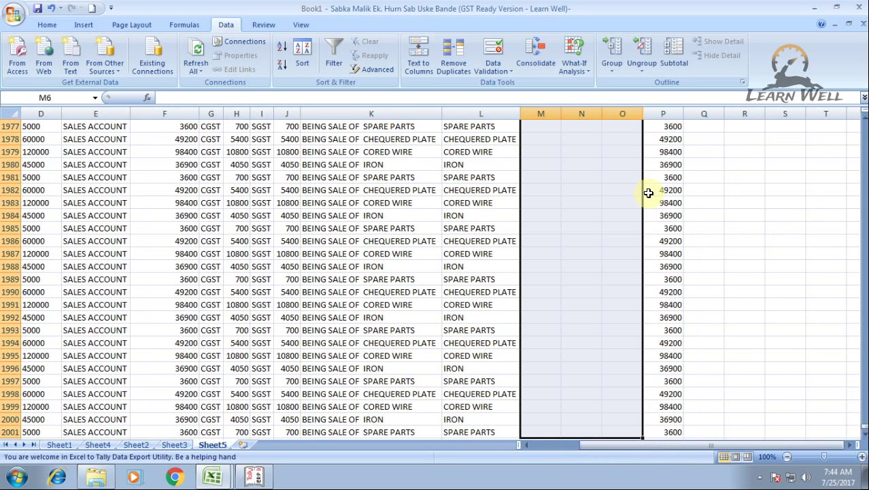
{"action": "key", "text": "ctrl+v"}
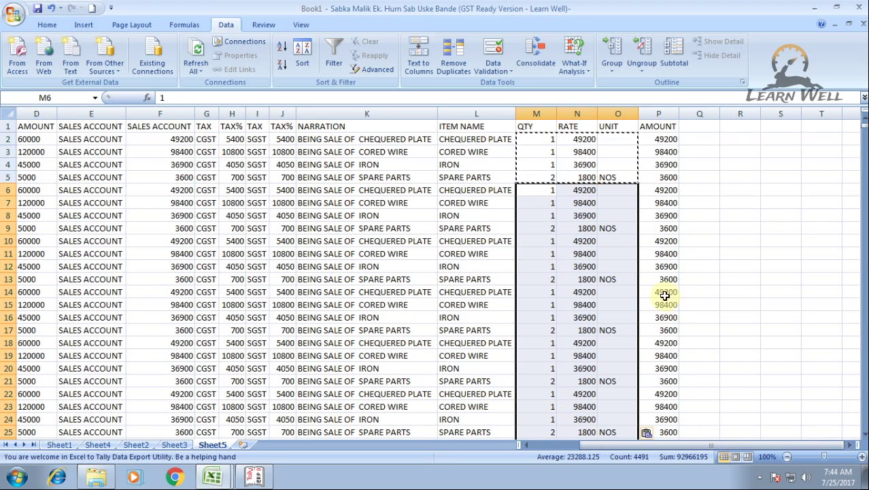
{"action": "key", "text": "Up"}
{"action": "key", "text": "Up"}
{"action": "key", "text": "Up"}
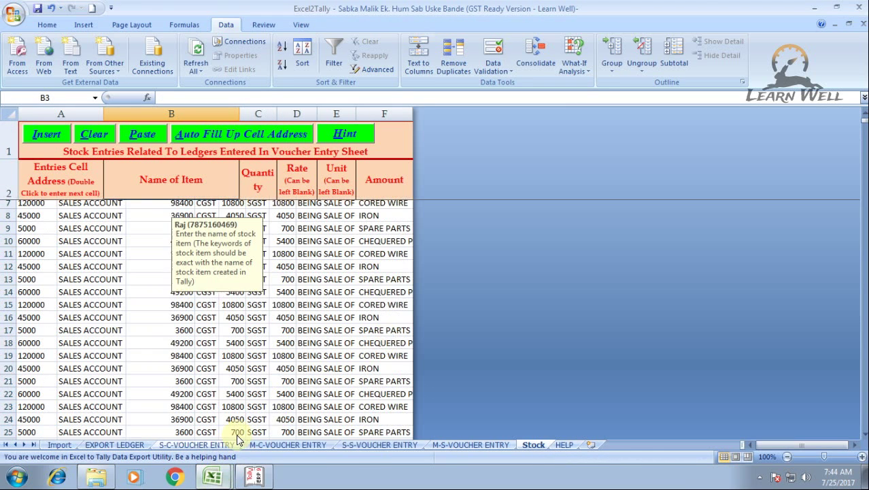
- Send cell I3 from the S-C-VOUCHER ENTRY sheet as the Stock sheet's first entry address
{"action": "left_click", "coordinate": [212, 476]}
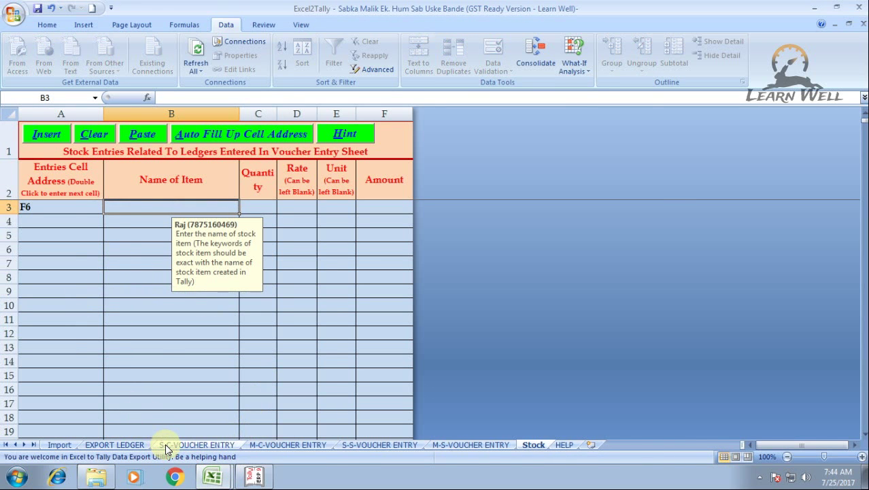
{"action": "left_click", "coordinate": [190, 445]}
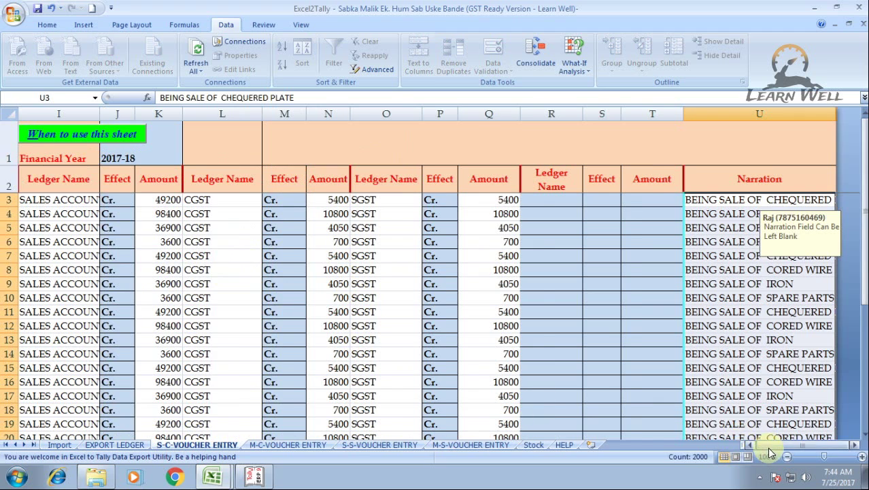
{"action": "left_click", "coordinate": [771, 453]}
{"action": "left_click", "coordinate": [401, 200]}
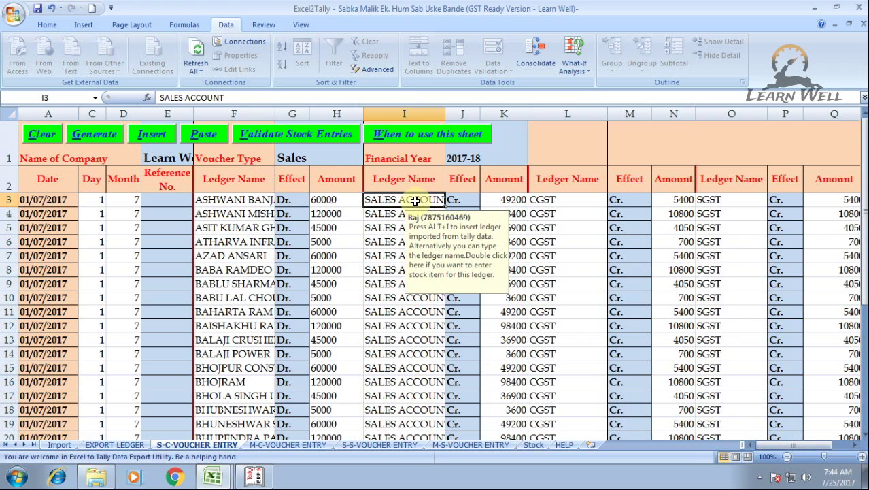
{"action": "double_click", "coordinate": [415, 201]}
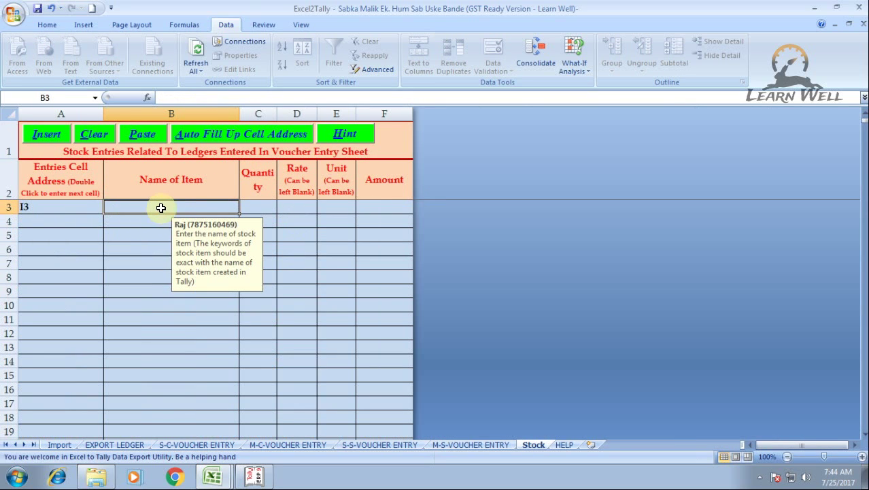
- Copy Book1's item names L2:L2001 into the Stock sheet's Name of Item column at B3
{"action": "key", "text": "ctrl+Tab"}
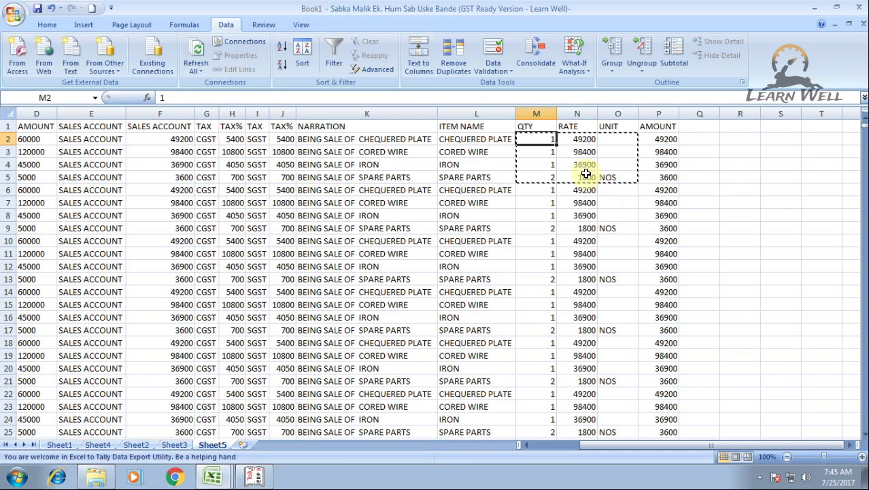
{"action": "key", "text": "alt+Tab"}
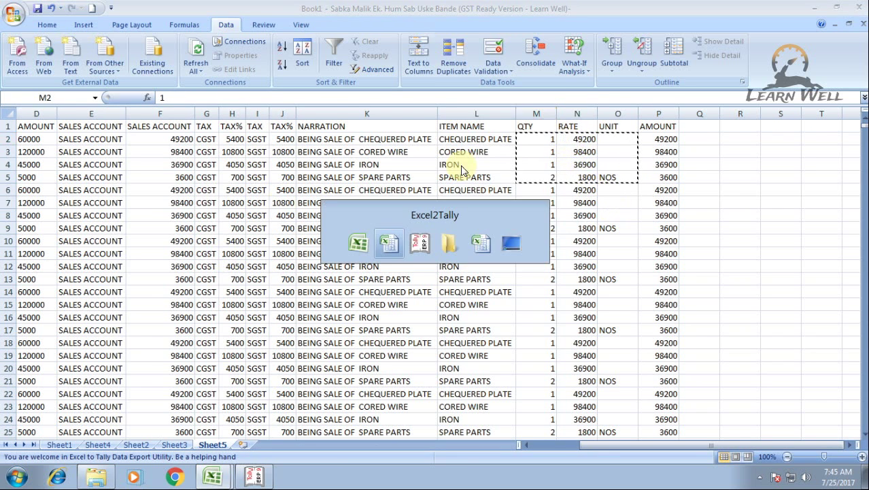
{"action": "key", "text": "alt+Tab"}
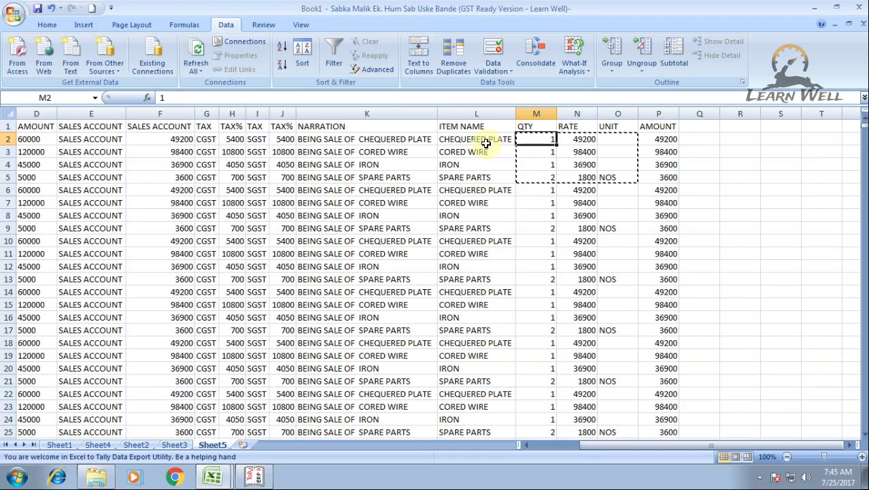
{"action": "left_click", "coordinate": [485, 143]}
{"action": "key", "text": "ctrl+shift+Down"}
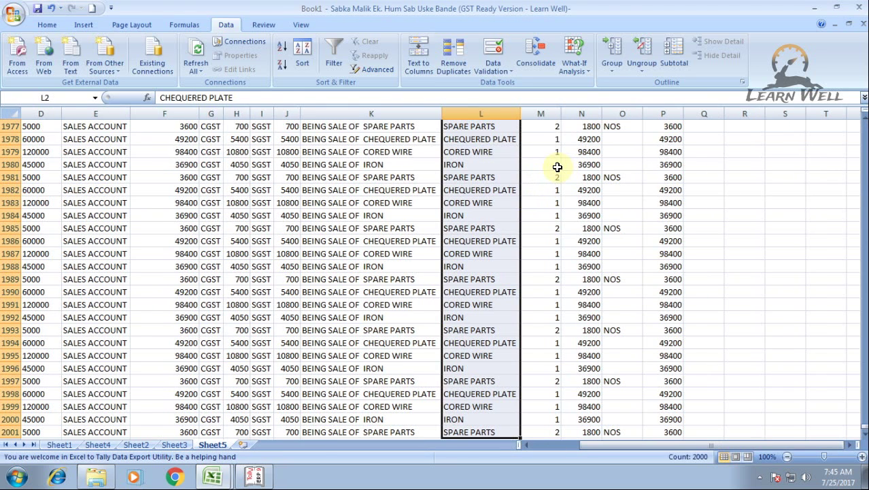
{"action": "key", "text": "ctrl+c"}
{"action": "key", "text": "alt+Tab"}
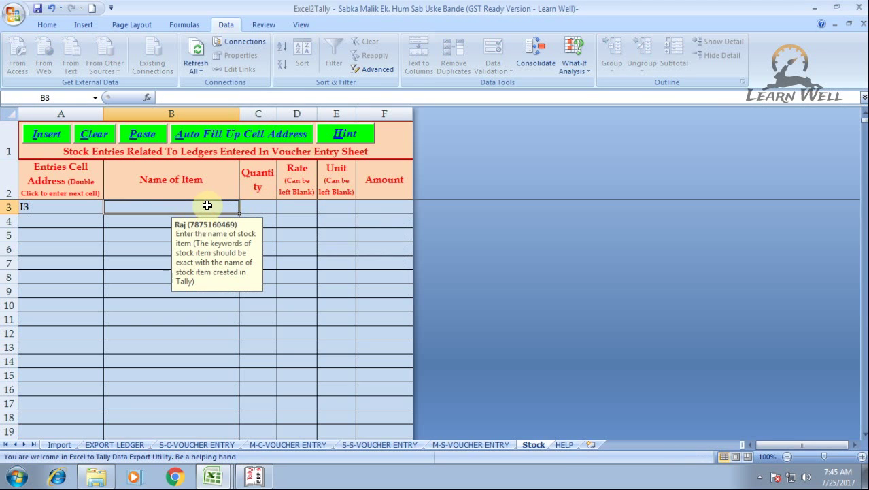
{"action": "key", "text": "ctrl+v"}
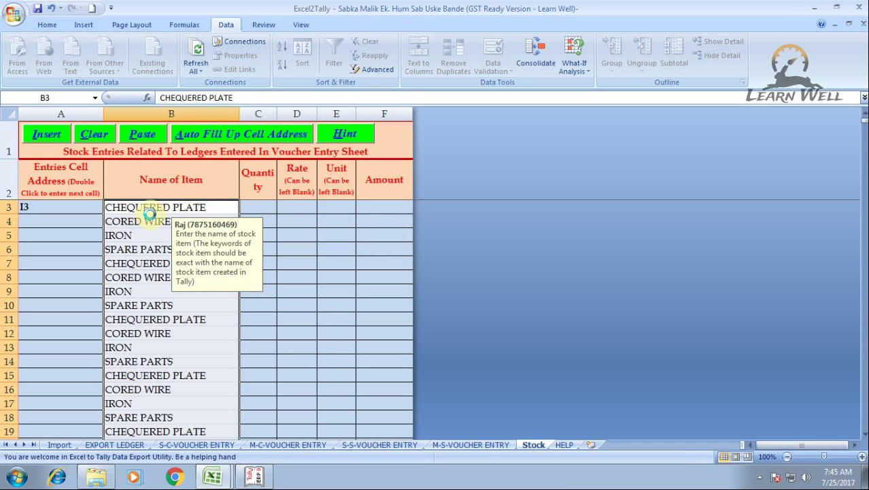
- Scroll down the Stock sheet from A3 to check the item names run to row 2002
{"action": "key", "text": "Left"}
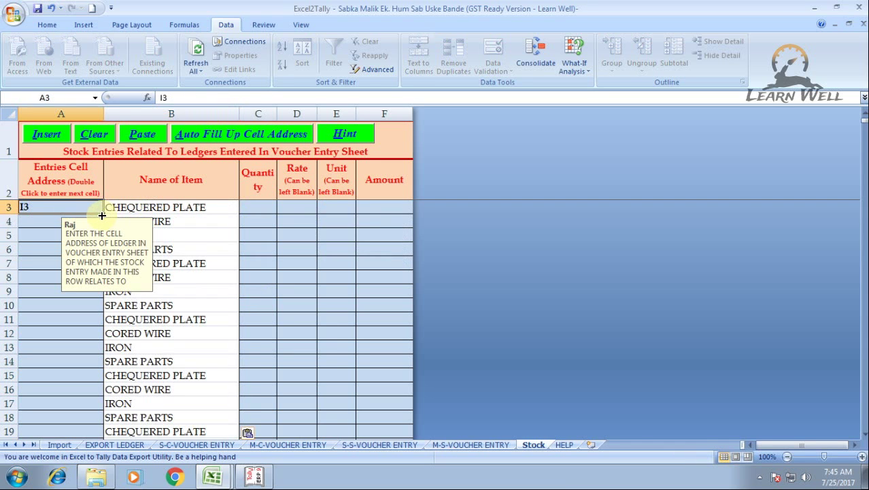
{"action": "scroll", "coordinate": [104, 484], "scroll_direction": "down", "scroll_amount": 10}
{"action": "scroll", "coordinate": [104, 484], "scroll_direction": "down", "scroll_amount": 13}
{"action": "scroll", "coordinate": [104, 484], "scroll_direction": "down", "scroll_amount": 17}
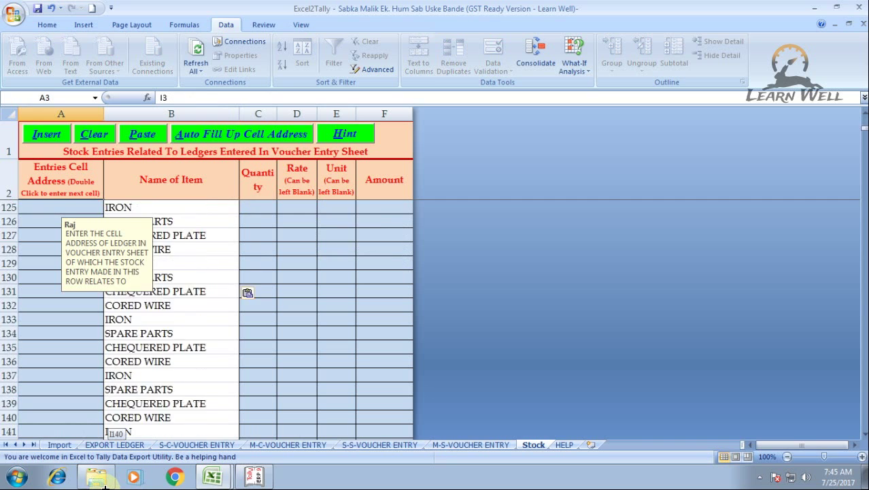
{"action": "scroll", "coordinate": [104, 484], "scroll_direction": "down", "scroll_amount": 19}
{"action": "scroll", "coordinate": [104, 485], "scroll_direction": "down", "scroll_amount": 18}
{"action": "scroll", "coordinate": [105, 484], "scroll_direction": "down", "scroll_amount": 19}
{"action": "scroll", "coordinate": [107, 486], "scroll_direction": "down", "scroll_amount": 14}
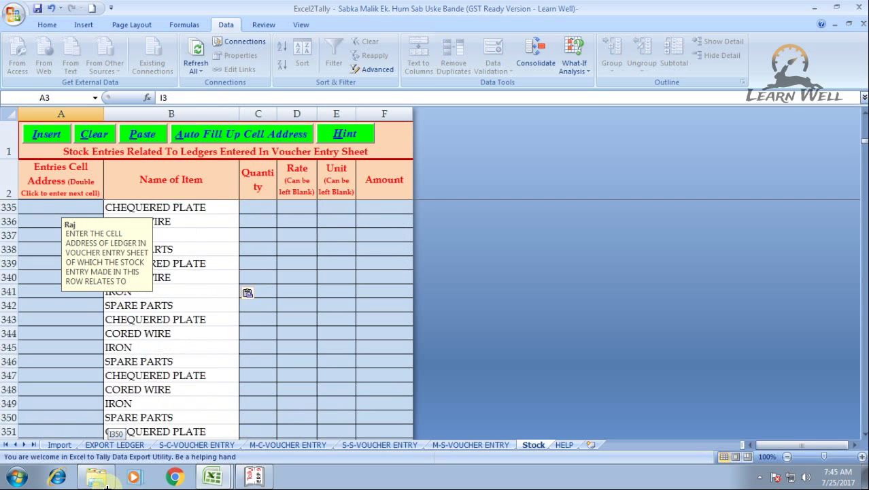
{"action": "scroll", "coordinate": [107, 486], "scroll_direction": "down", "scroll_amount": 20}
{"action": "scroll", "coordinate": [106, 485], "scroll_direction": "down", "scroll_amount": 20}
{"action": "scroll", "coordinate": [106, 485], "scroll_direction": "down", "scroll_amount": 14}
{"action": "scroll", "coordinate": [107, 485], "scroll_direction": "down", "scroll_amount": 20}
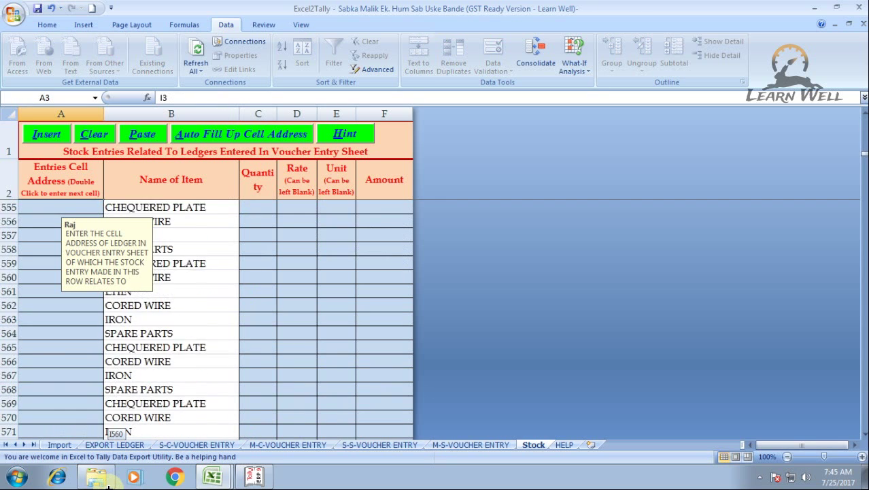
{"action": "scroll", "coordinate": [108, 487], "scroll_direction": "down", "scroll_amount": 17}
{"action": "scroll", "coordinate": [108, 487], "scroll_direction": "down", "scroll_amount": 20}
{"action": "scroll", "coordinate": [108, 487], "scroll_direction": "down", "scroll_amount": 13}
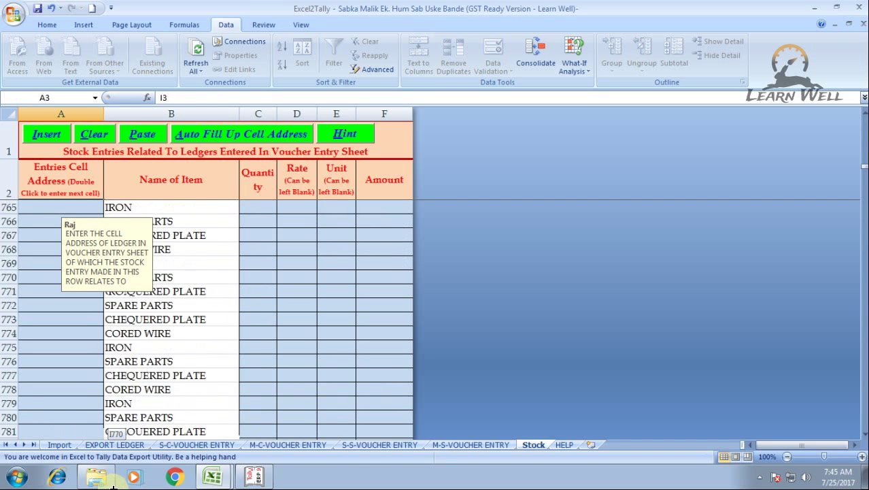
{"action": "scroll", "coordinate": [109, 487], "scroll_direction": "down", "scroll_amount": 20}
{"action": "scroll", "coordinate": [110, 487], "scroll_direction": "down", "scroll_amount": 17}
{"action": "scroll", "coordinate": [111, 487], "scroll_direction": "down", "scroll_amount": 20}
{"action": "scroll", "coordinate": [111, 486], "scroll_direction": "down", "scroll_amount": 17}
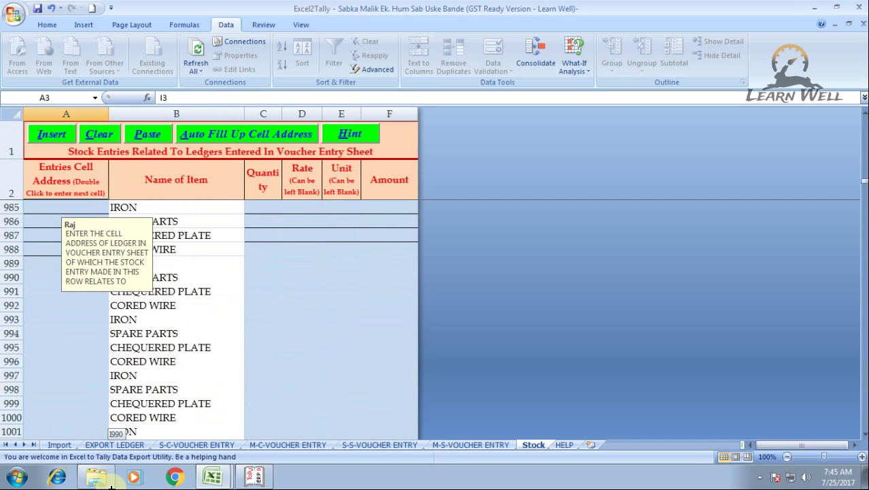
{"action": "scroll", "coordinate": [111, 486], "scroll_direction": "down", "scroll_amount": 17}
{"action": "scroll", "coordinate": [111, 486], "scroll_direction": "down", "scroll_amount": 17}
{"action": "scroll", "coordinate": [110, 485], "scroll_direction": "down", "scroll_amount": 19}
{"action": "scroll", "coordinate": [110, 485], "scroll_direction": "down", "scroll_amount": 18}
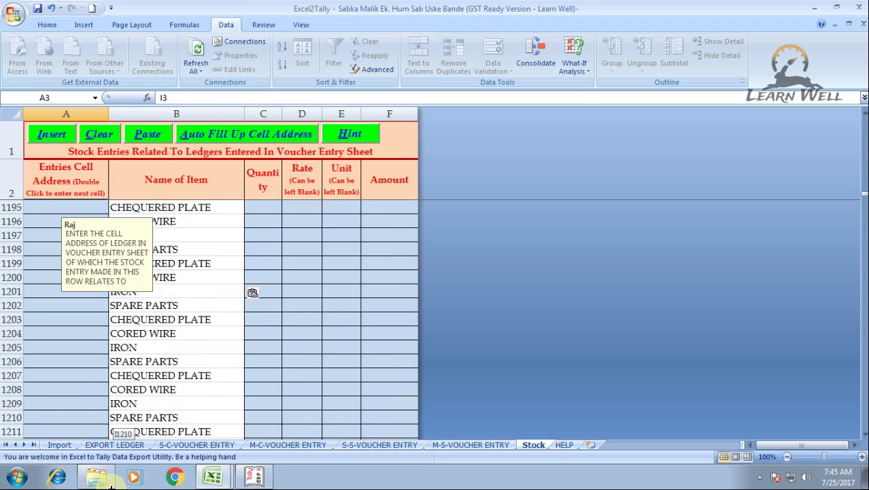
{"action": "scroll", "coordinate": [111, 485], "scroll_direction": "down", "scroll_amount": 18}
{"action": "scroll", "coordinate": [111, 485], "scroll_direction": "down", "scroll_amount": 18}
{"action": "scroll", "coordinate": [110, 485], "scroll_direction": "down", "scroll_amount": 19}
{"action": "scroll", "coordinate": [111, 486], "scroll_direction": "down", "scroll_amount": 17}
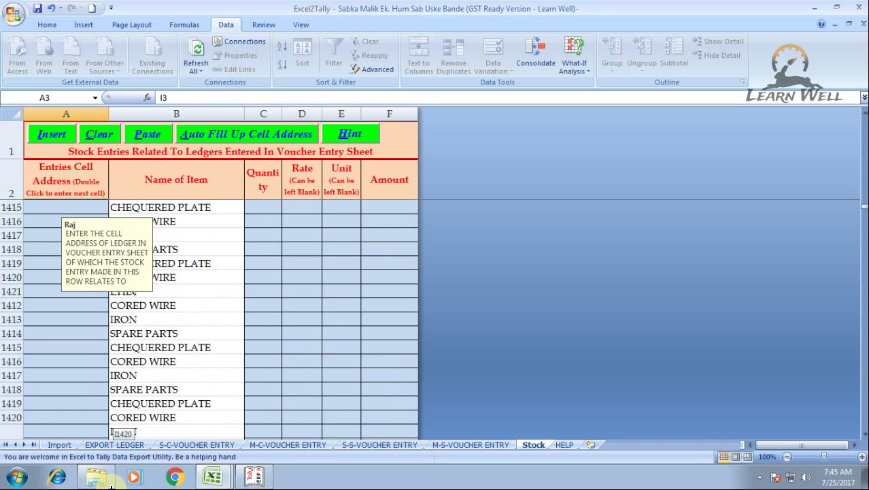
{"action": "scroll", "coordinate": [110, 485], "scroll_direction": "down", "scroll_amount": 17}
{"action": "scroll", "coordinate": [111, 485], "scroll_direction": "down", "scroll_amount": 19}
{"action": "scroll", "coordinate": [110, 485], "scroll_direction": "down", "scroll_amount": 17}
{"action": "scroll", "coordinate": [111, 486], "scroll_direction": "down", "scroll_amount": 17}
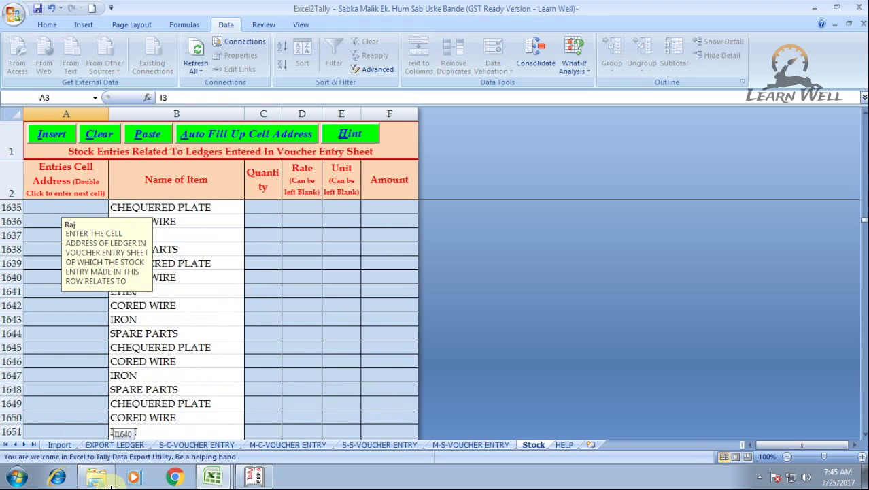
{"action": "scroll", "coordinate": [110, 486], "scroll_direction": "down", "scroll_amount": 18}
{"action": "scroll", "coordinate": [111, 486], "scroll_direction": "down", "scroll_amount": 18}
{"action": "scroll", "coordinate": [110, 486], "scroll_direction": "down", "scroll_amount": 17}
{"action": "scroll", "coordinate": [111, 485], "scroll_direction": "down", "scroll_amount": 19}
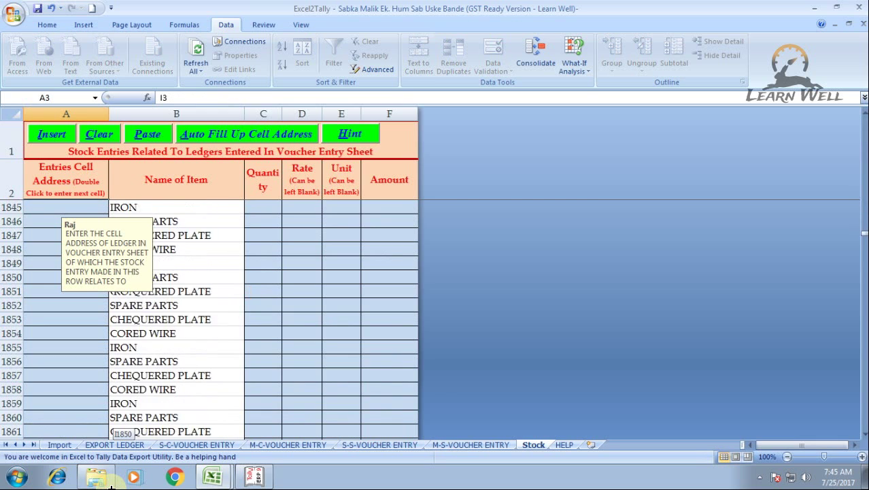
{"action": "scroll", "coordinate": [110, 486], "scroll_direction": "down", "scroll_amount": 20}
{"action": "scroll", "coordinate": [111, 486], "scroll_direction": "down", "scroll_amount": 15}
{"action": "scroll", "coordinate": [111, 486], "scroll_direction": "down", "scroll_amount": 11}
{"action": "scroll", "coordinate": [111, 485], "scroll_direction": "down", "scroll_amount": 2}
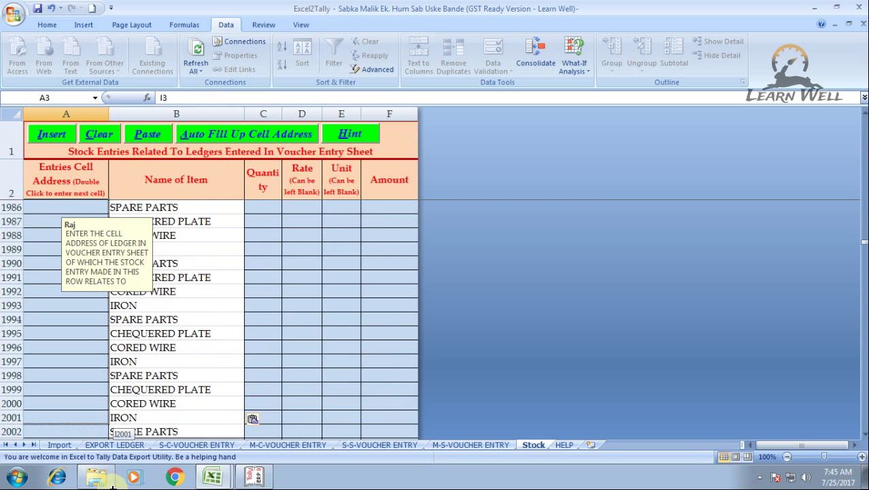
{"action": "scroll", "coordinate": [111, 485], "scroll_direction": "down", "scroll_amount": 1}
{"action": "scroll", "coordinate": [116, 415], "scroll_direction": "down", "scroll_amount": 2}
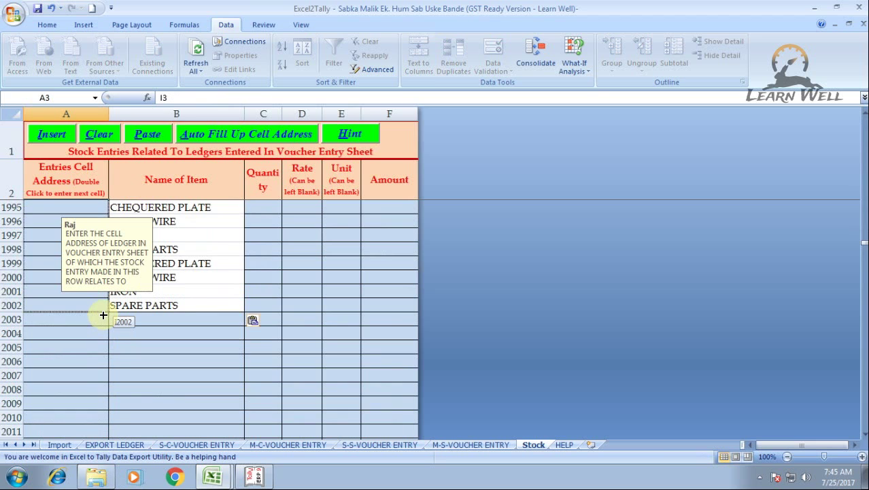
{"action": "left_click_drag", "start_coordinate": [103, 318], "coordinate": [103, 312]}
{"action": "scroll", "coordinate": [40, 297], "scroll_direction": "up", "scroll_amount": 2}
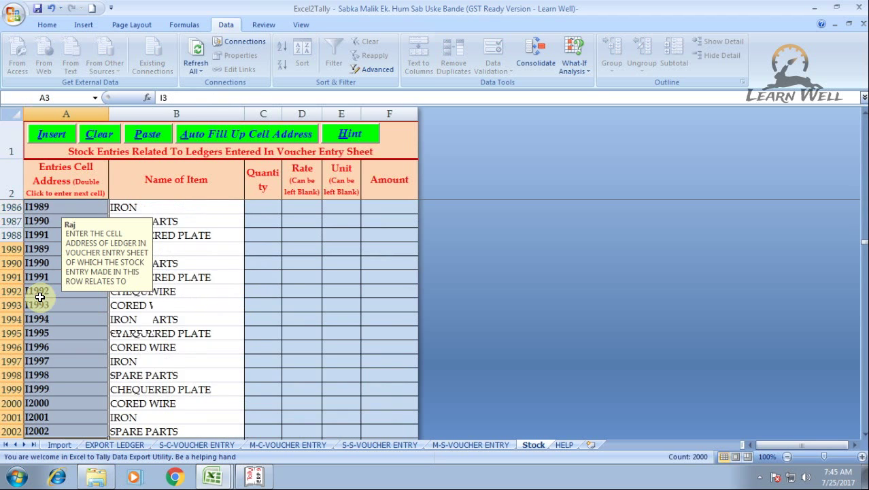
{"action": "scroll", "coordinate": [40, 297], "scroll_direction": "up", "scroll_amount": 3}
{"action": "scroll", "coordinate": [41, 297], "scroll_direction": "up", "scroll_amount": 1}
{"action": "scroll", "coordinate": [41, 286], "scroll_direction": "up", "scroll_amount": 3}
{"action": "scroll", "coordinate": [42, 274], "scroll_direction": "up", "scroll_amount": 3}
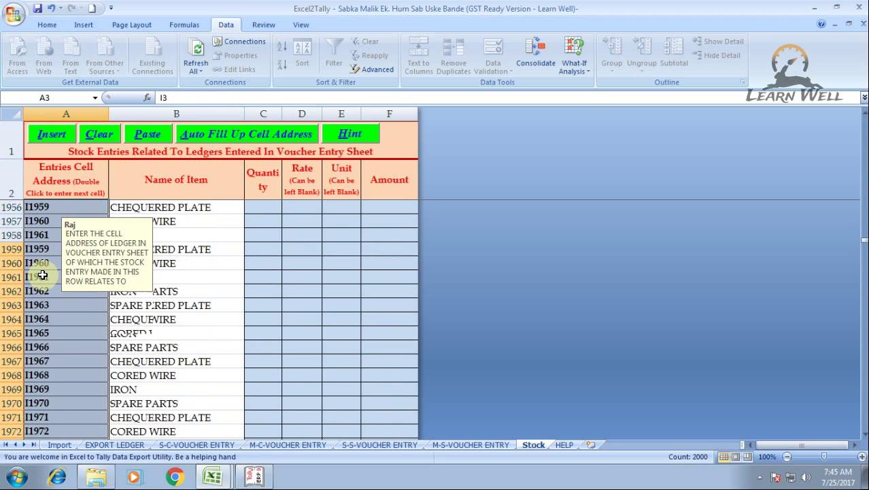
{"action": "scroll", "coordinate": [42, 274], "scroll_direction": "up", "scroll_amount": 3}
{"action": "left_click_drag", "start_coordinate": [864, 245], "coordinate": [864, 121]}
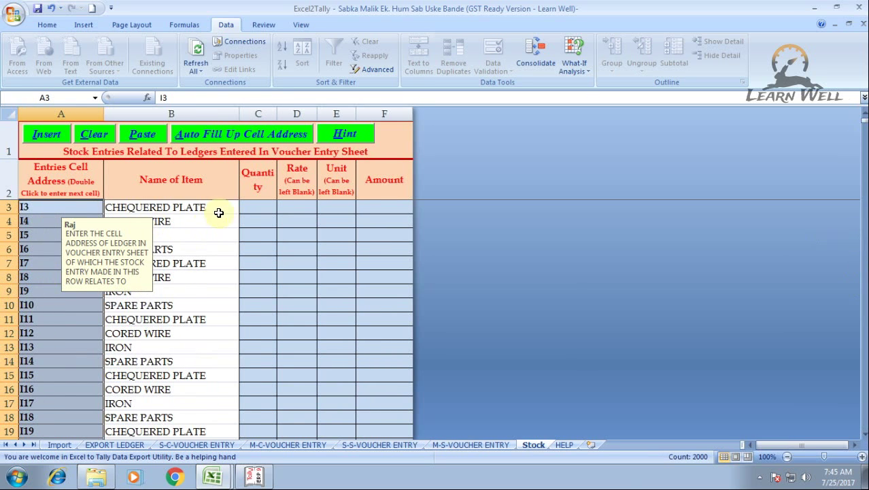
{"action": "left_click", "coordinate": [267, 206]}
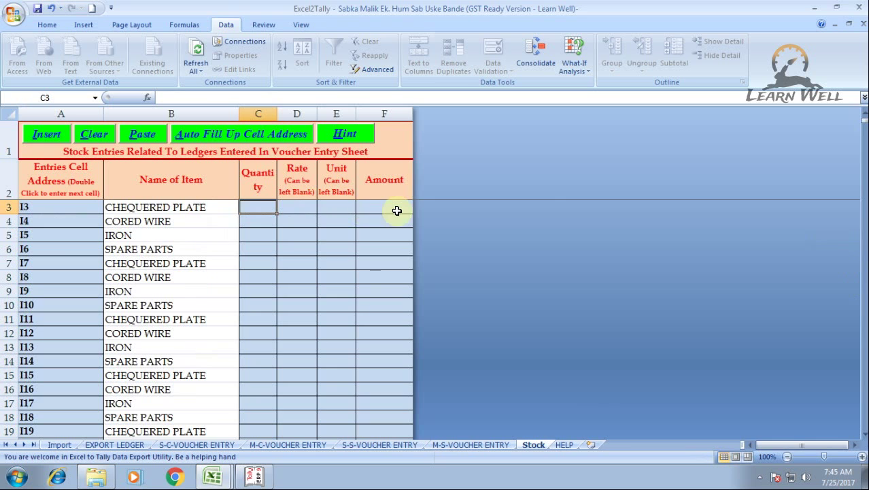
- Copy Book1's QTY values from M2 down into the Stock sheet's Quantity column at C3
{"action": "key", "text": "alt+Tab"}
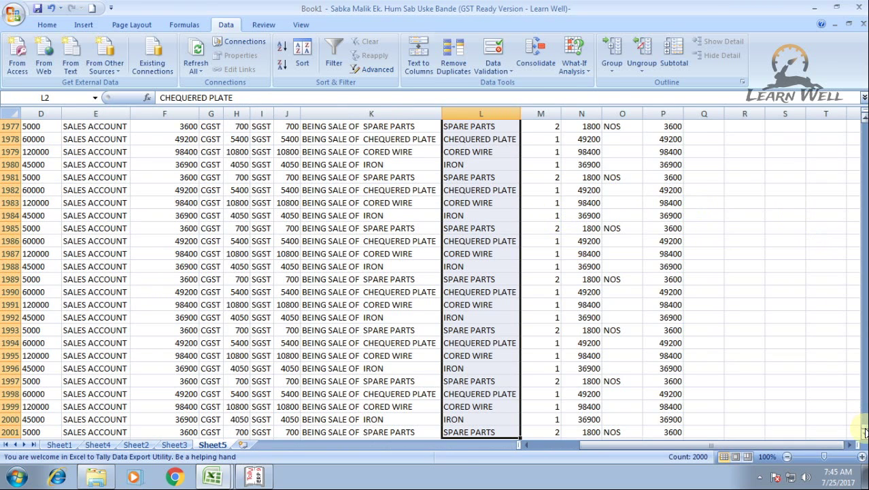
{"action": "left_click_drag", "start_coordinate": [865, 431], "coordinate": [862, 121]}
{"action": "left_click", "coordinate": [556, 144]}
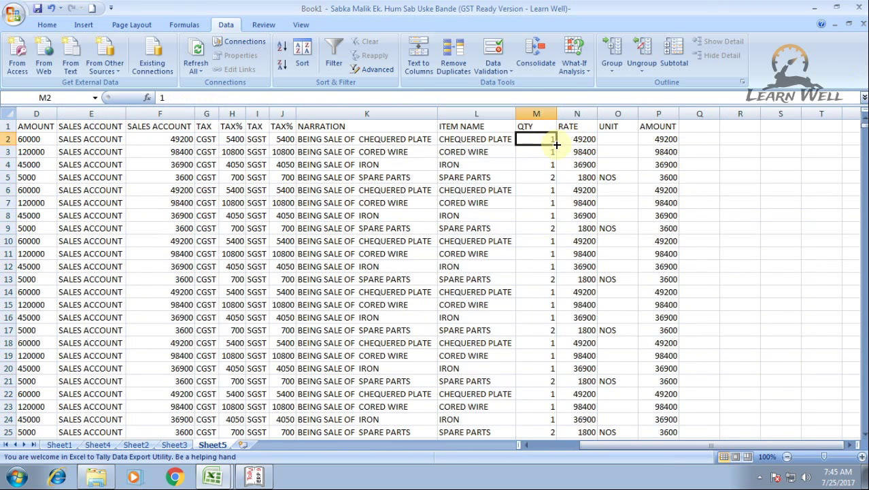
{"action": "key", "text": "ctrl+shift+Down"}
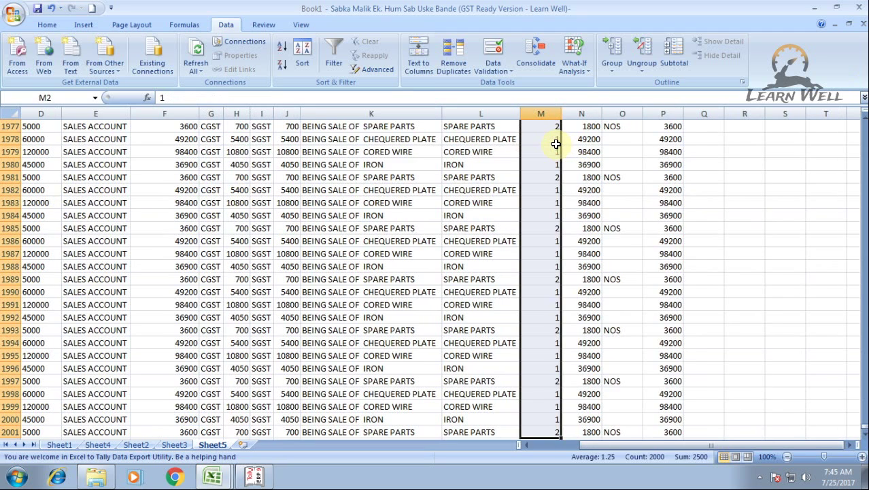
{"action": "key", "text": "ctrl+c"}
{"action": "key", "text": "alt+Tab"}
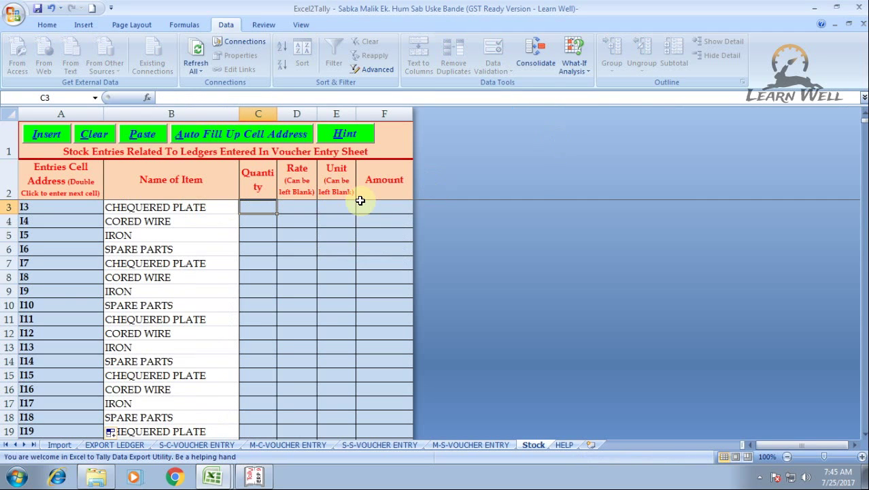
{"action": "key", "text": "ctrl+v"}
- Copy Book1's RATE values from N2 down into the Stock sheet's Rate column at D3
{"action": "left_click", "coordinate": [295, 204]}
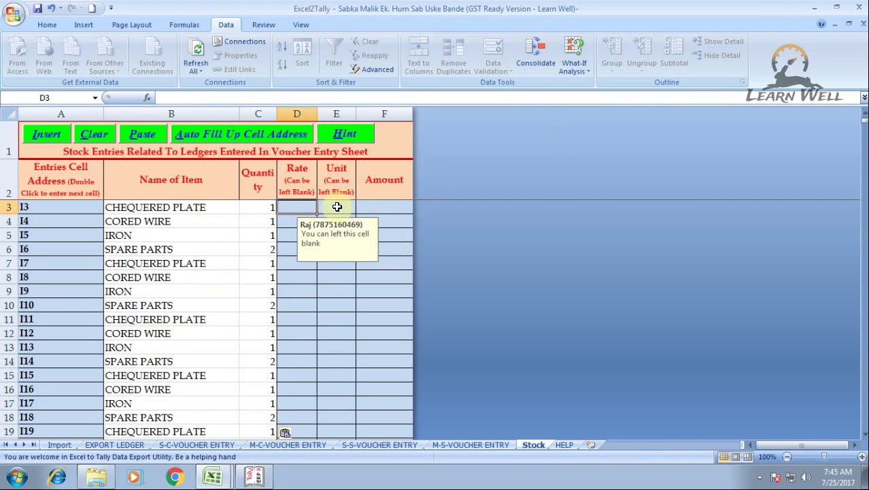
{"action": "key", "text": "alt+Tab"}
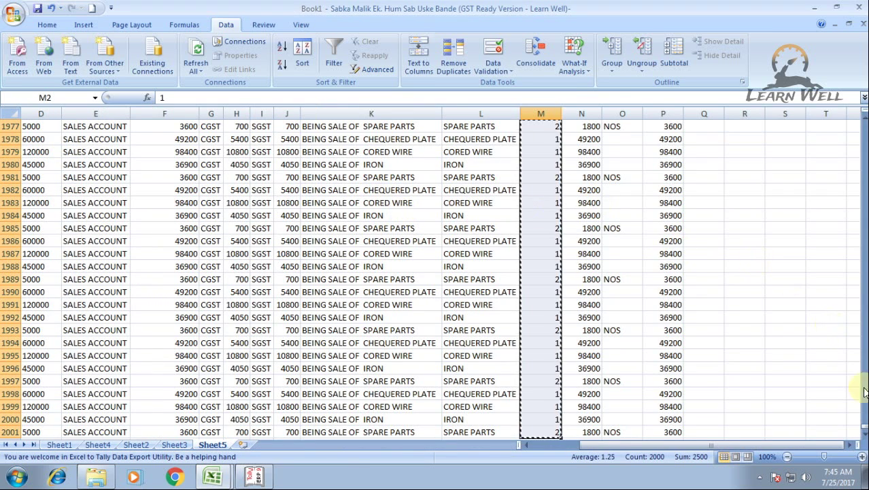
{"action": "left_click_drag", "start_coordinate": [865, 393], "coordinate": [853, 62]}
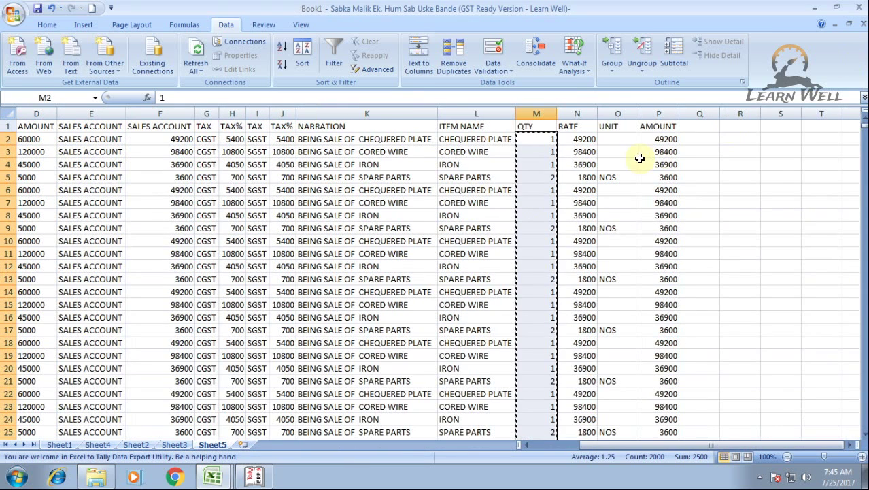
{"action": "left_click", "coordinate": [578, 114]}
{"action": "key", "text": "Down"}
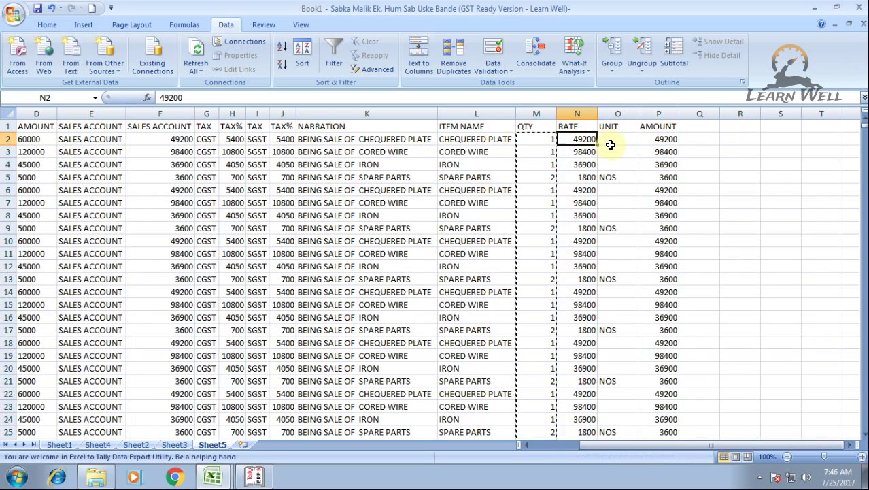
{"action": "key", "text": "ctrl+shift+Down"}
{"action": "key", "text": "ctrl+c"}
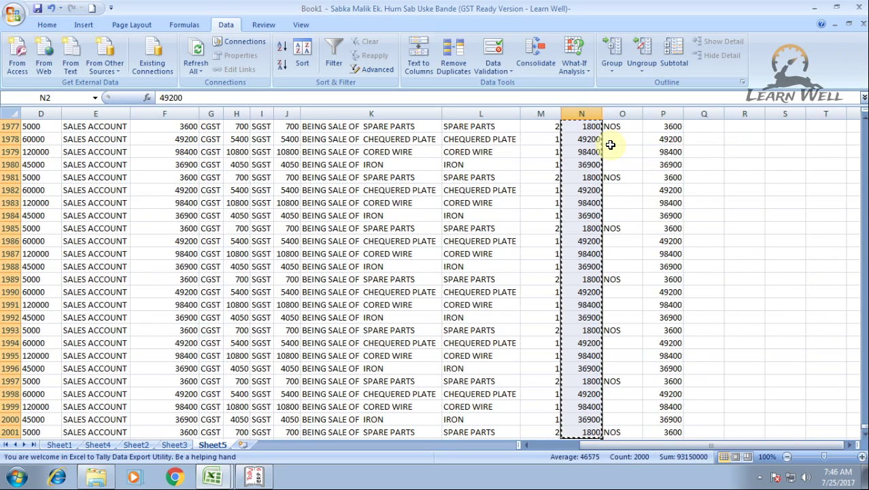
{"action": "key", "text": "alt+Tab"}
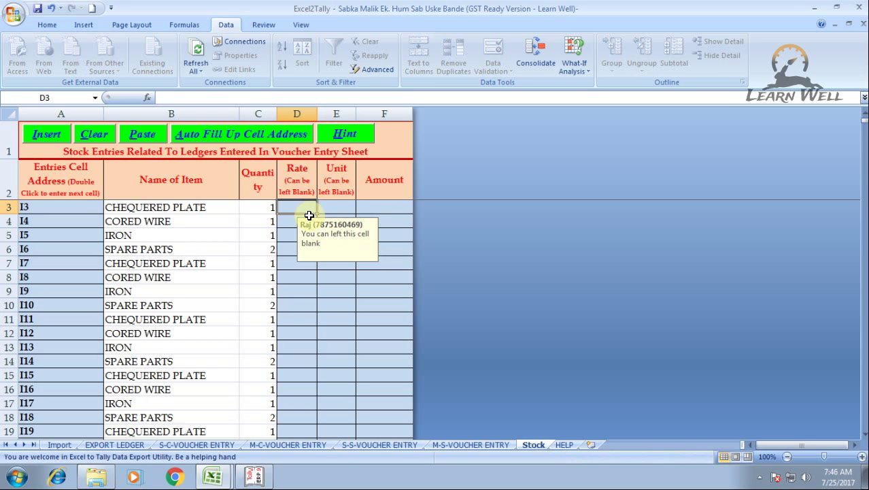
{"action": "key", "text": "ctrl+v"}
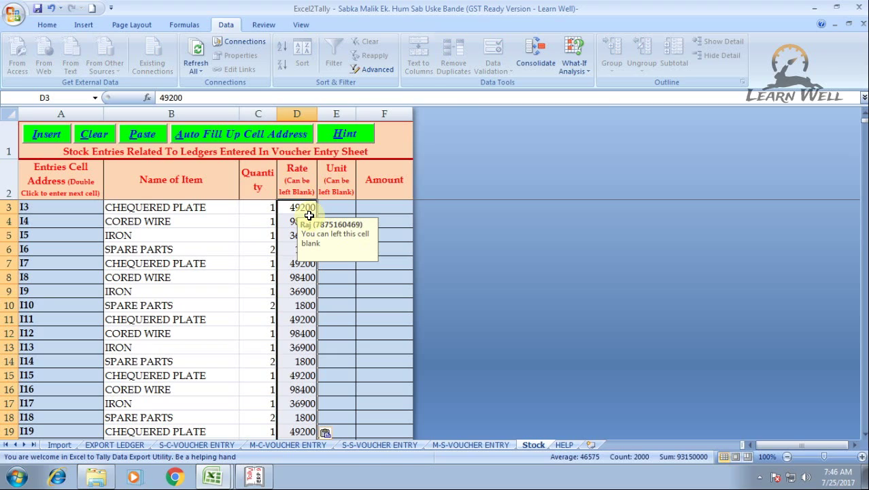
{"action": "key", "text": "alt+Tab"}
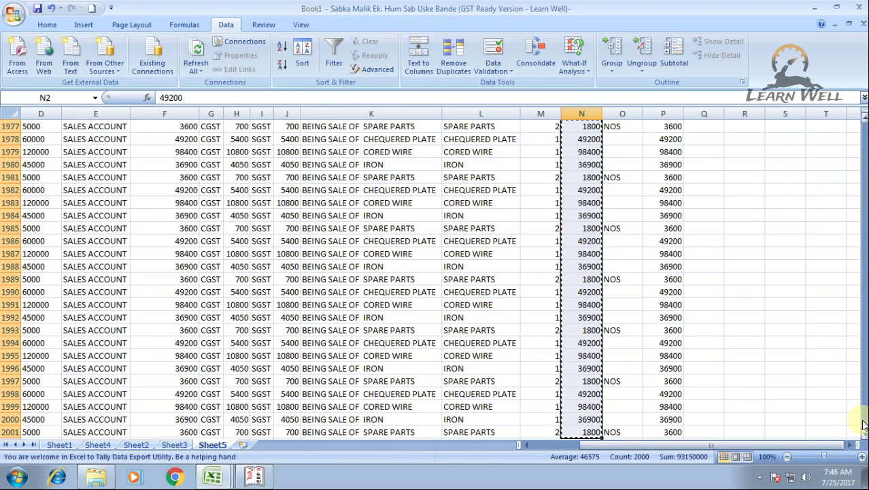
- Copy Book1's UNIT values from O2 to the last row for the Stock sheet's Unit column, then select Amount cell F3
{"action": "left_click_drag", "start_coordinate": [865, 424], "coordinate": [864, 129]}
{"action": "left_click", "coordinate": [630, 142]}
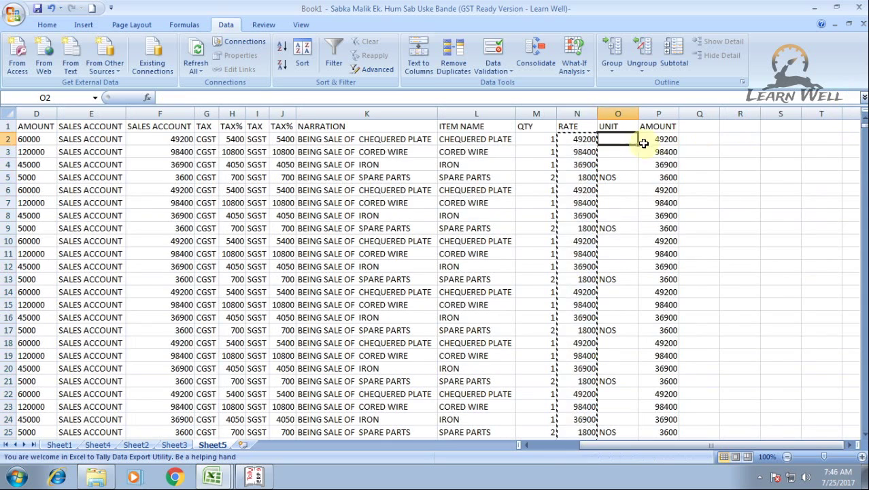
{"action": "key", "text": "shift+Down"}
{"action": "key", "text": "shift+Down"}
{"action": "key", "text": "shift+Down"}
{"action": "key", "text": "shift+Down"}
{"action": "key", "text": "shift+Down"}
{"action": "key", "text": "shift+Down"}
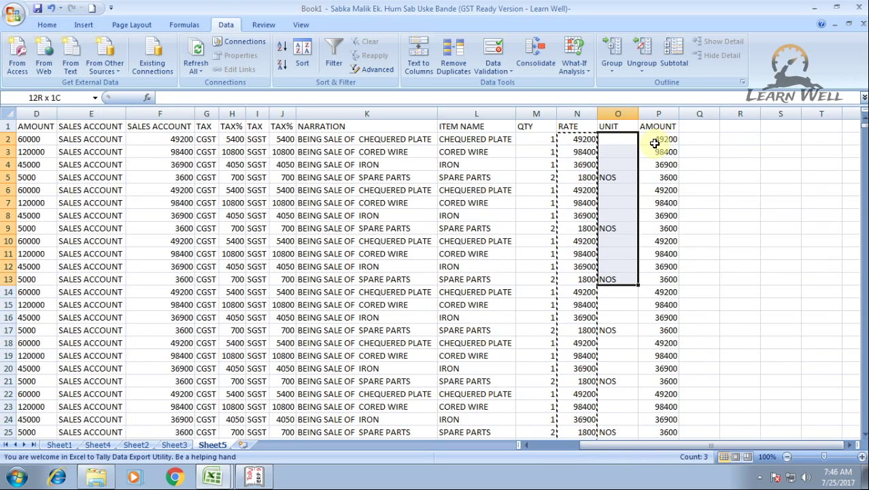
{"action": "key", "text": "shift+Right"}
{"action": "key", "text": "ctrl+shift+Down"}
{"action": "key", "text": "shift+Left"}
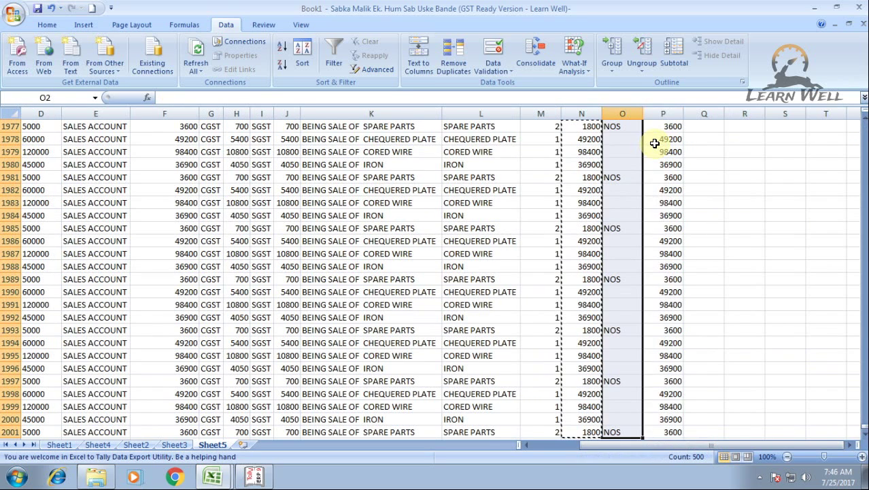
{"action": "scroll", "coordinate": [654, 170], "scroll_direction": "down", "scroll_amount": 1}
{"action": "key", "text": "ctrl+c"}
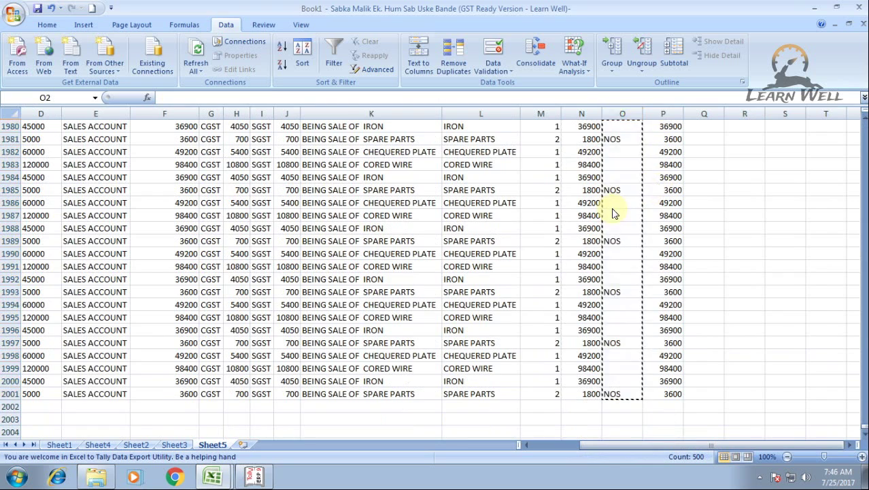
{"action": "key", "text": "ctrl+Tab"}
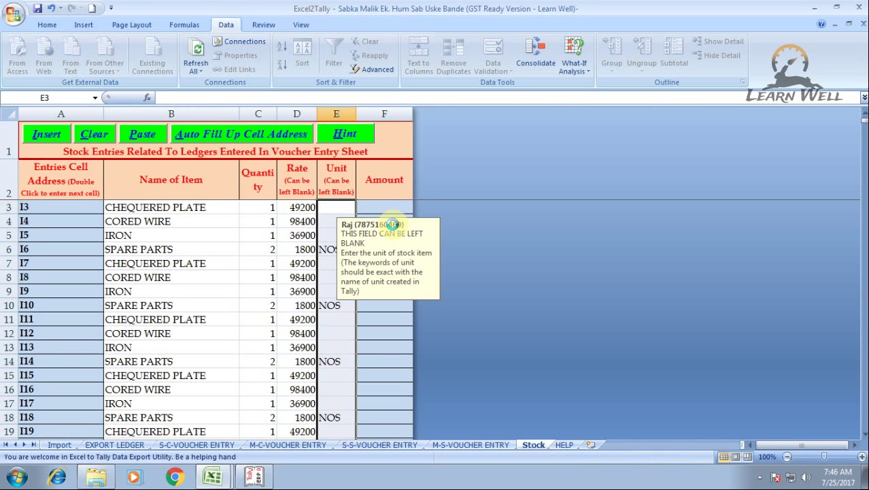
{"action": "left_click", "coordinate": [384, 207]}
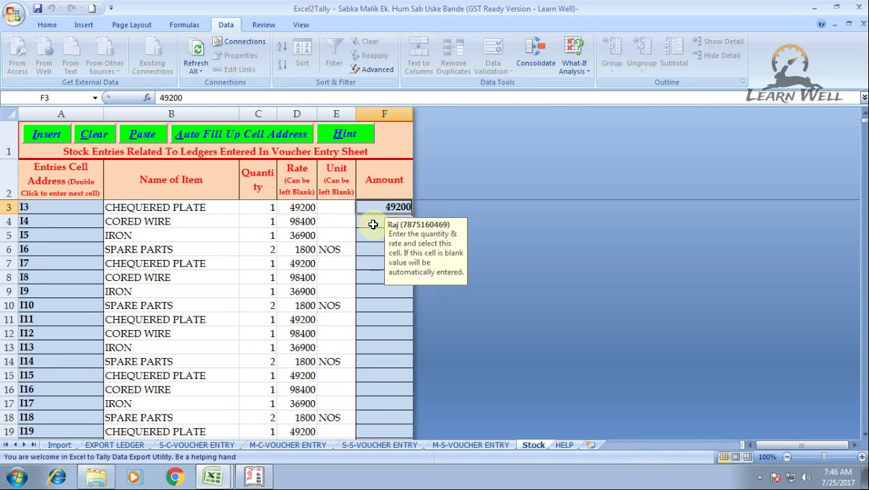
- Step through the Amount cells from F3 so they fill with 49200, 98400, 36900, 3600 repeating
{"action": "left_click", "coordinate": [380, 221]}
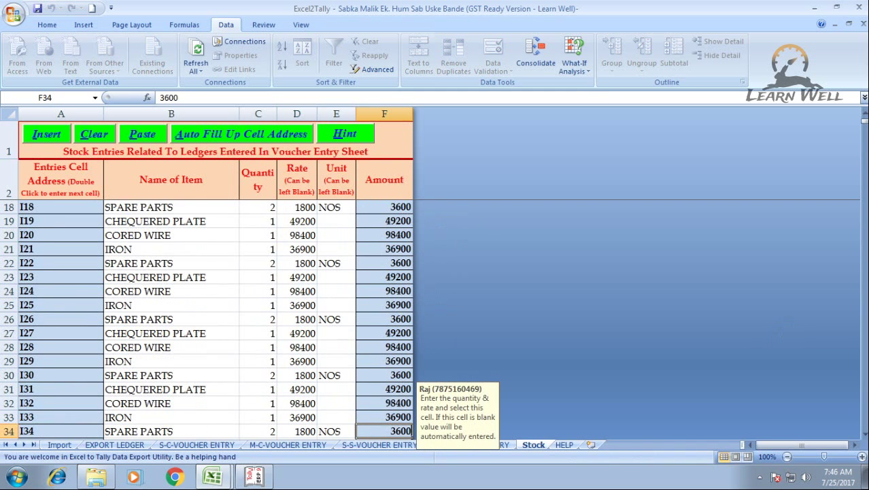
{"action": "left_click_drag", "start_coordinate": [864, 129], "coordinate": [864, 117]}
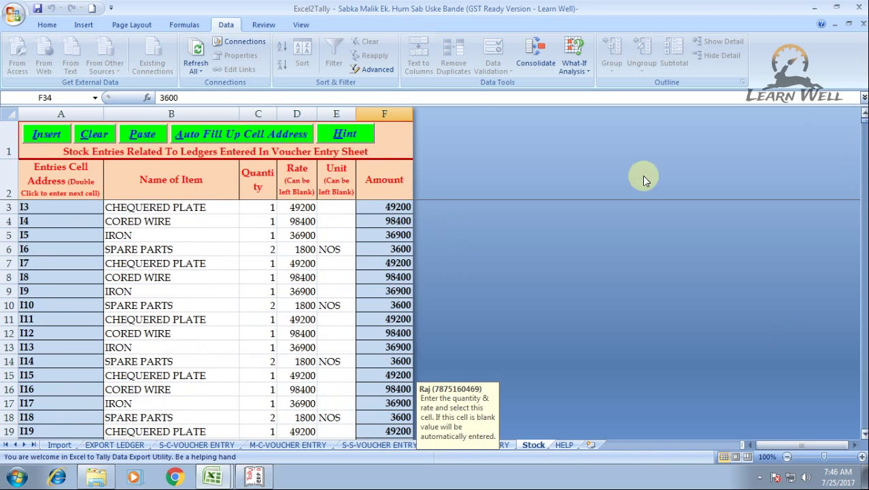
{"action": "left_click", "coordinate": [381, 206]}
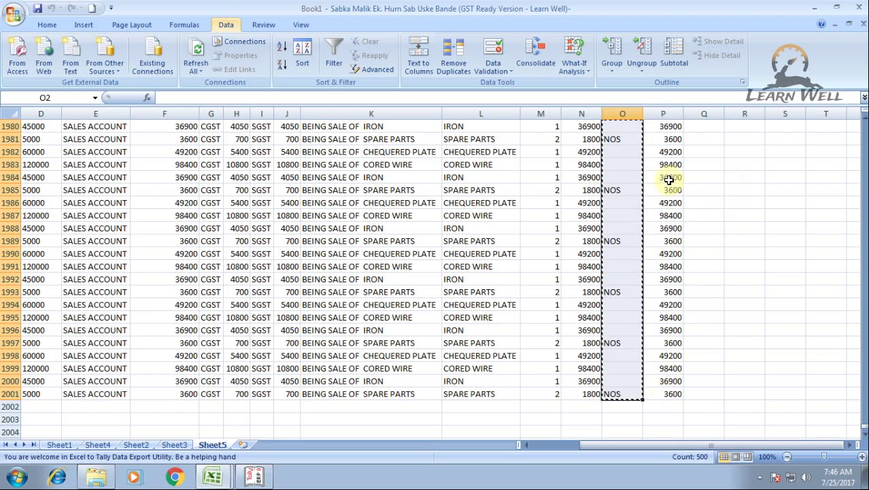
{"action": "left_click_drag", "start_coordinate": [863, 415], "coordinate": [864, 126]}
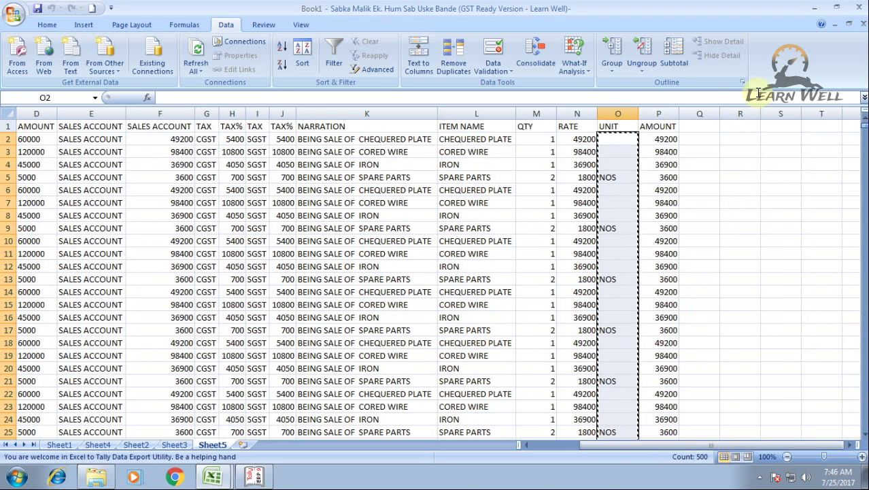
{"action": "left_click", "coordinate": [663, 139]}
{"action": "key", "text": "alt+Tab"}
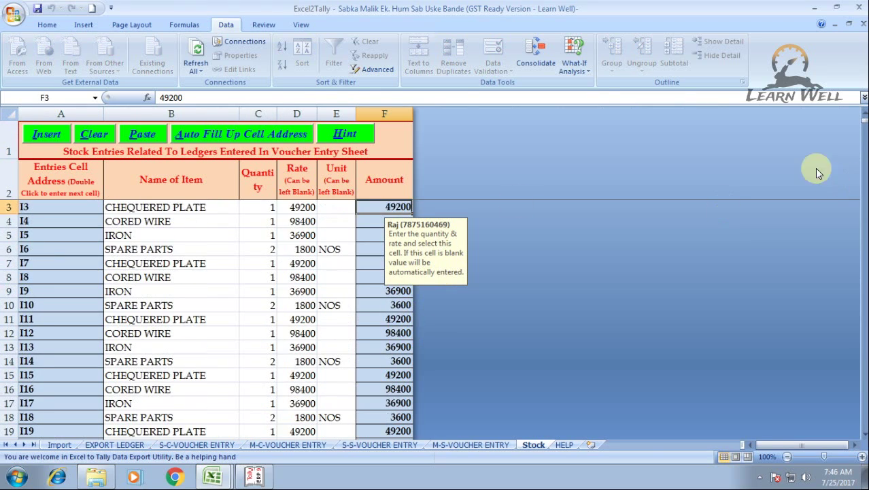
{"action": "key", "text": "alt+Tab"}
{"action": "key", "text": "alt+Tab"}
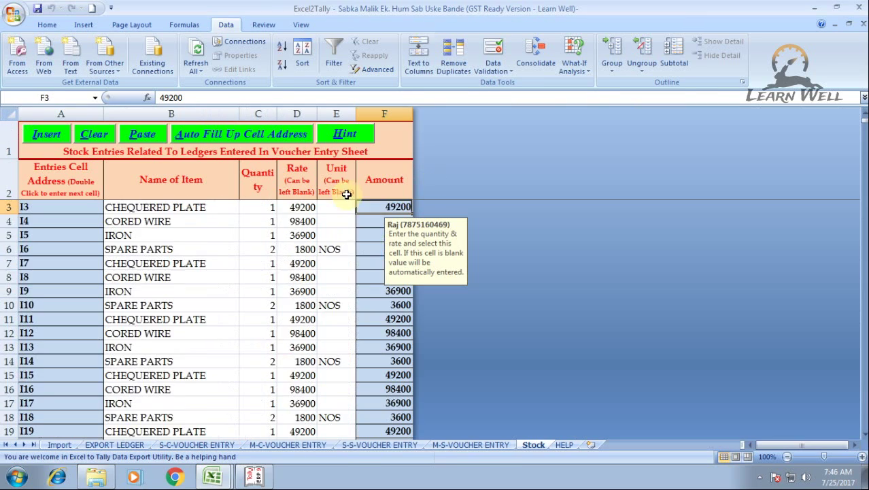
{"action": "scroll", "coordinate": [388, 272], "scroll_direction": "down", "scroll_amount": 2}
{"action": "scroll", "coordinate": [388, 319], "scroll_direction": "down", "scroll_amount": 2}
{"action": "scroll", "coordinate": [398, 340], "scroll_direction": "down", "scroll_amount": 2}
{"action": "scroll", "coordinate": [395, 353], "scroll_direction": "down", "scroll_amount": 1}
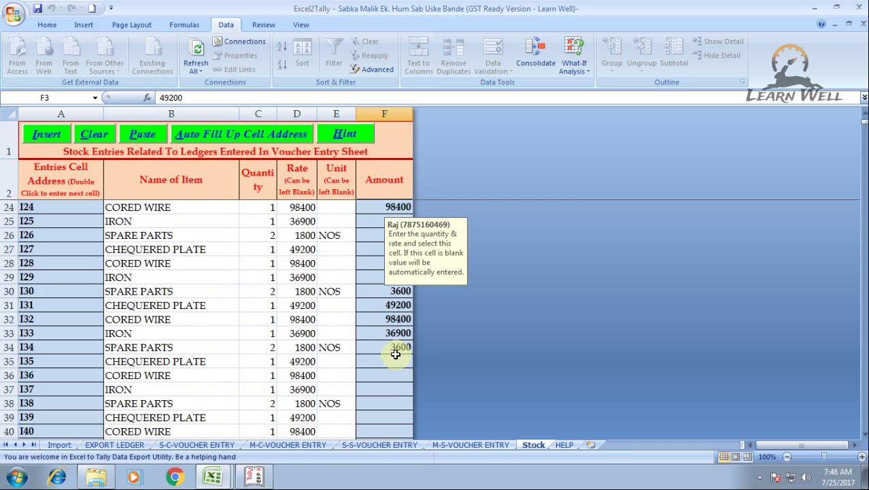
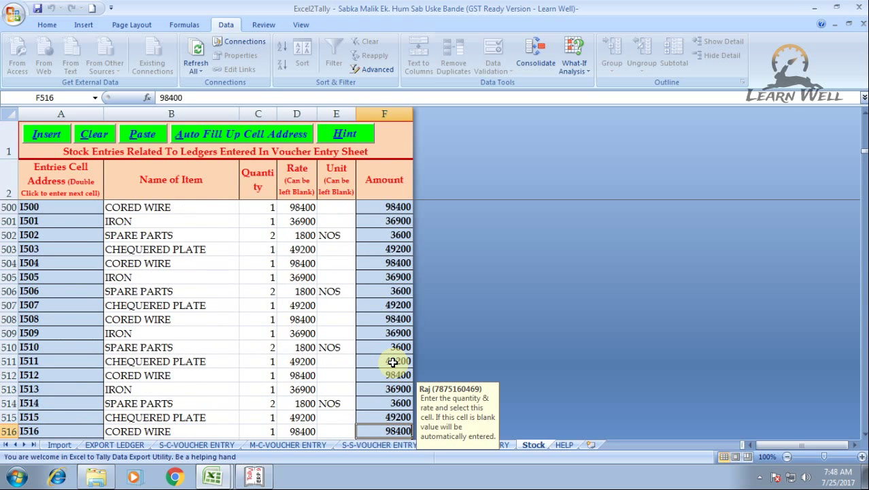
- Select the Amount cells F3:F518 and paste them from F519 downward
{"action": "scroll", "coordinate": [393, 362], "scroll_direction": "down", "scroll_amount": 2}
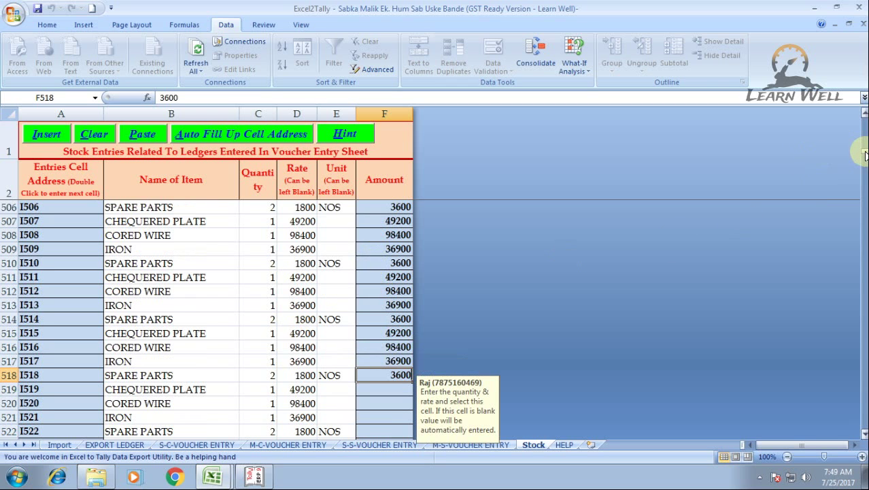
{"action": "left_click_drag", "start_coordinate": [865, 155], "coordinate": [865, 117]}
{"action": "left_click", "coordinate": [393, 205]}
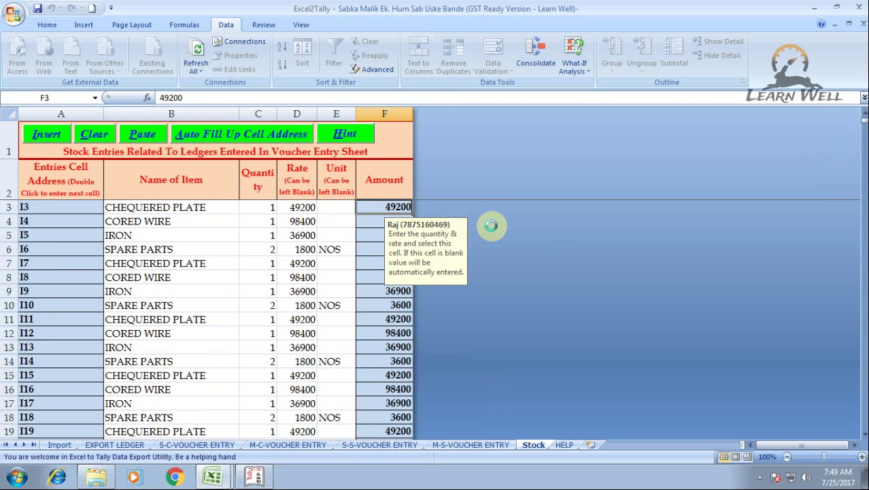
{"action": "key", "text": "ctrl+shift+Down"}
{"action": "key", "text": "ctrl+c"}
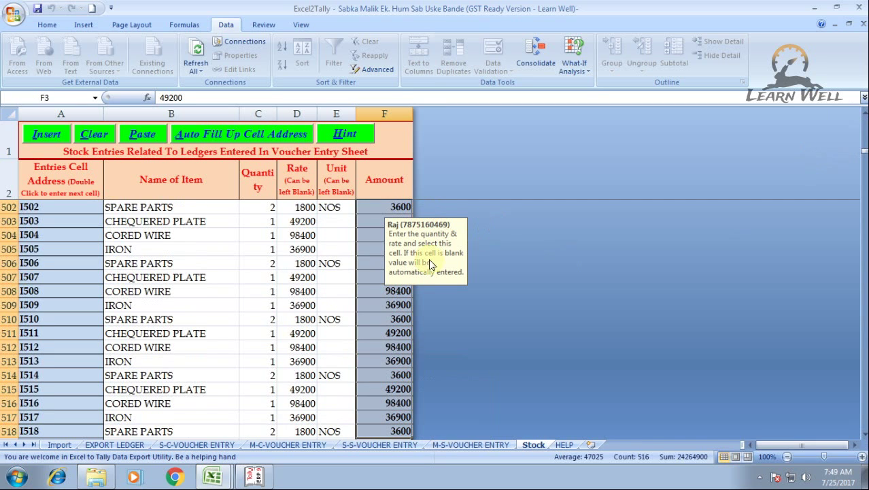
{"action": "scroll", "coordinate": [385, 315], "scroll_direction": "down", "scroll_amount": 1}
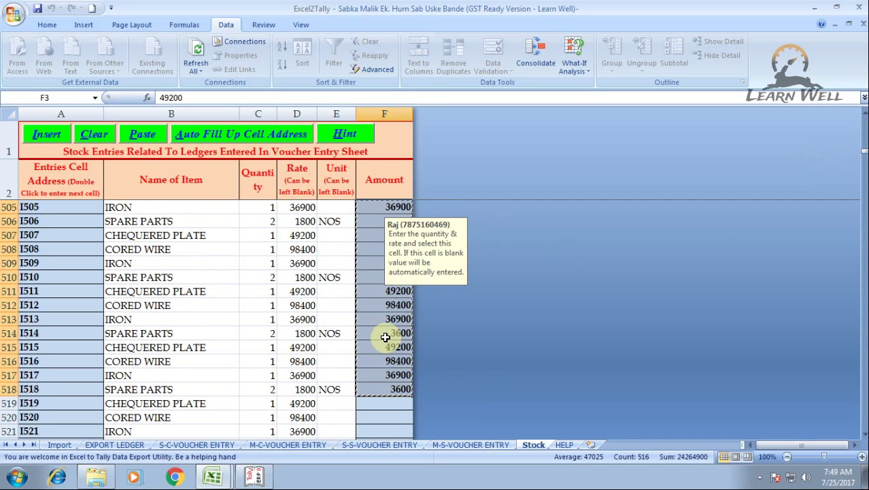
{"action": "scroll", "coordinate": [394, 351], "scroll_direction": "down", "scroll_amount": 2}
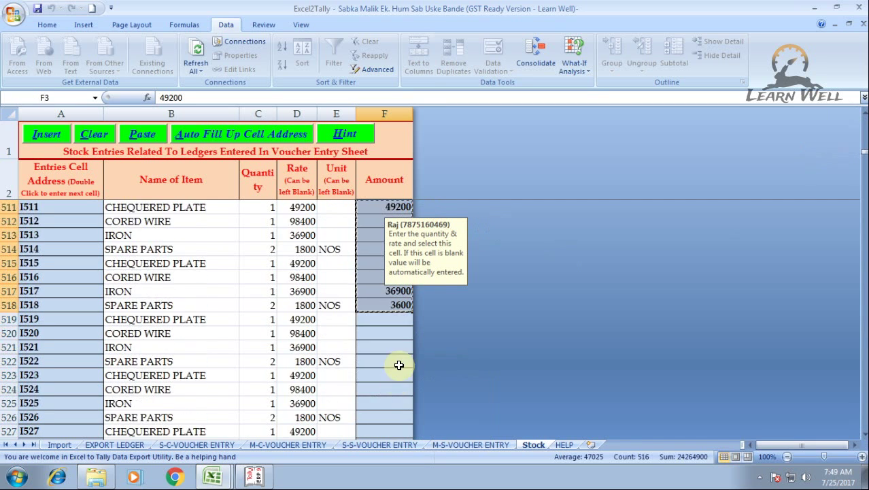
{"action": "left_click", "coordinate": [394, 320]}
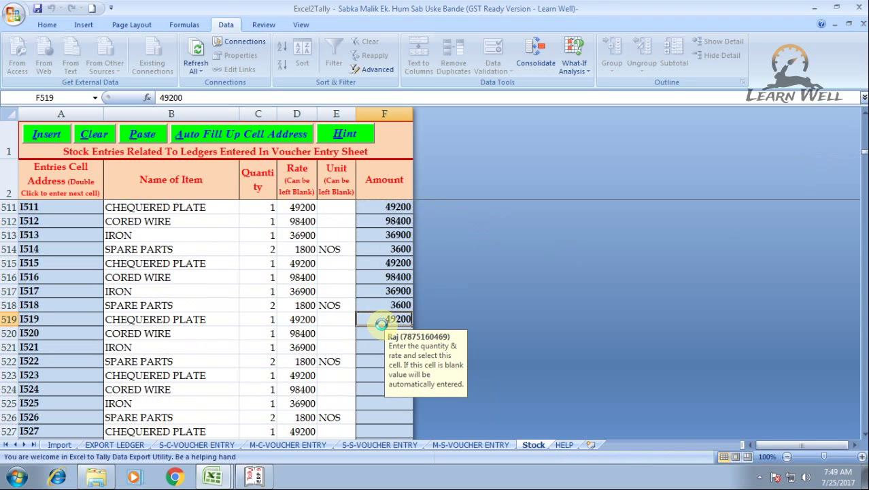
{"action": "key", "text": "ctrl+v"}
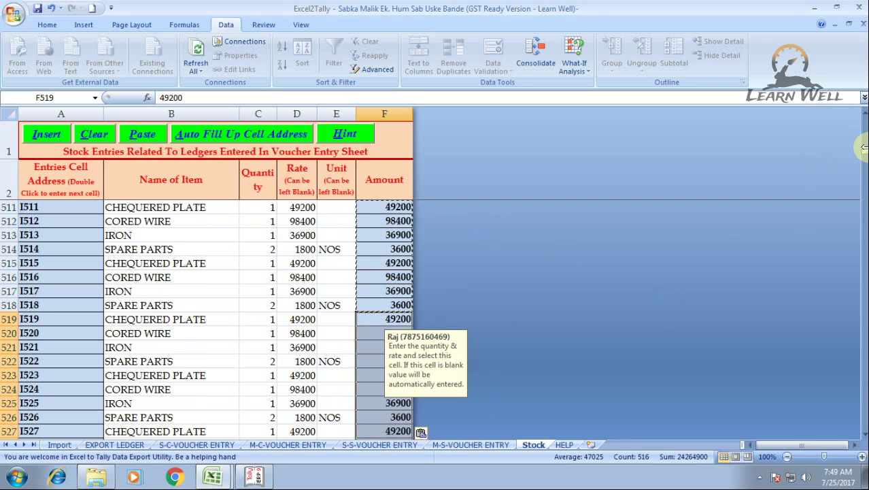
- Continue the 49200, 98400, 36900, 3600 Amount pattern from rows 1034–1035 downward
{"action": "scroll", "coordinate": [582, 271], "scroll_direction": "down", "scroll_amount": 10}
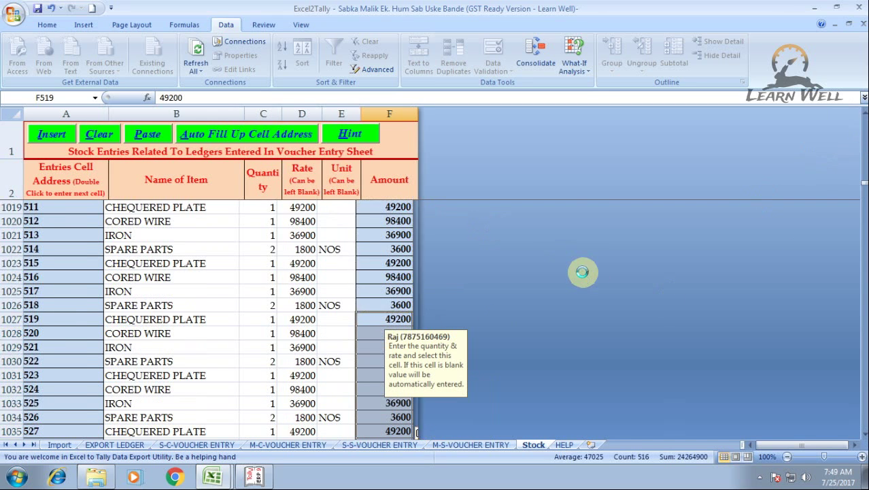
{"action": "scroll", "coordinate": [387, 374], "scroll_direction": "down", "scroll_amount": 2}
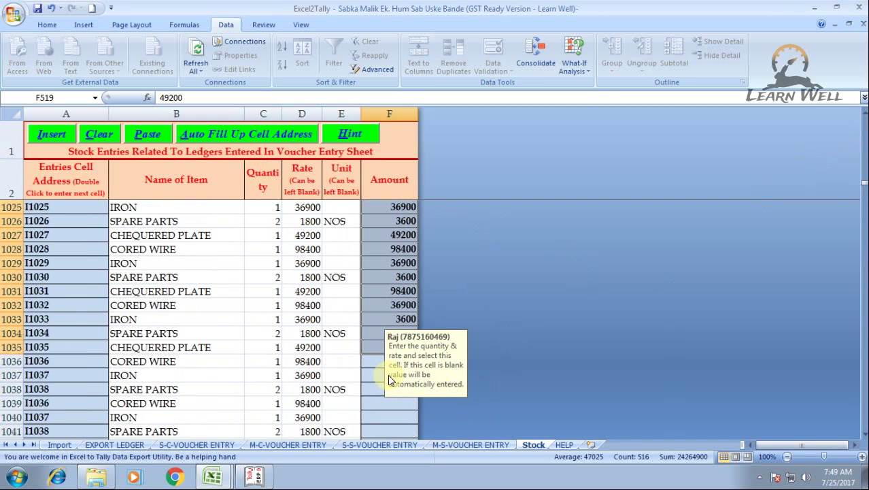
{"action": "left_click", "coordinate": [377, 334]}
{"action": "scroll", "coordinate": [381, 319], "scroll_direction": "down", "scroll_amount": 1}
{"action": "scroll", "coordinate": [384, 311], "scroll_direction": "down", "scroll_amount": 2}
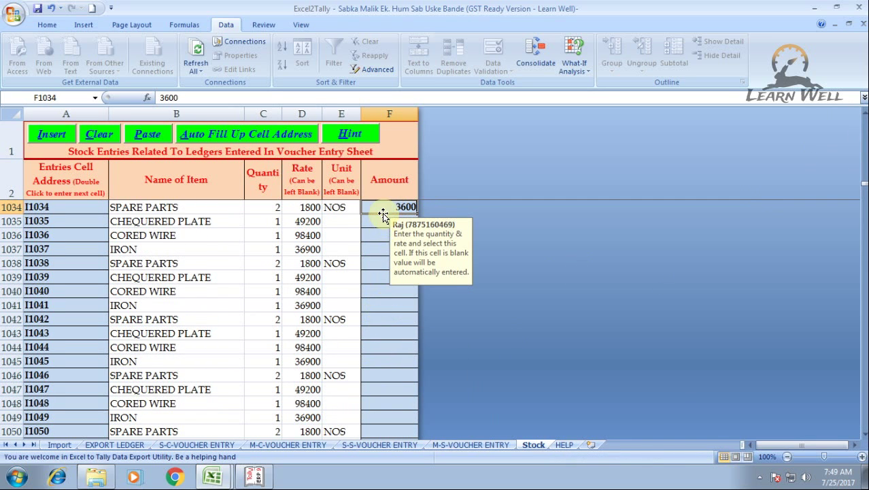
{"action": "scroll", "coordinate": [382, 225], "scroll_direction": "up", "scroll_amount": 1}
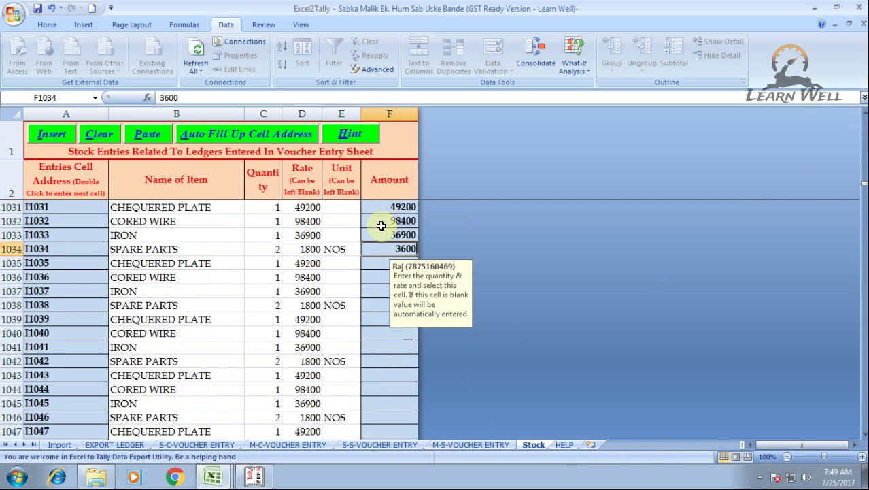
{"action": "left_click", "coordinate": [387, 262]}
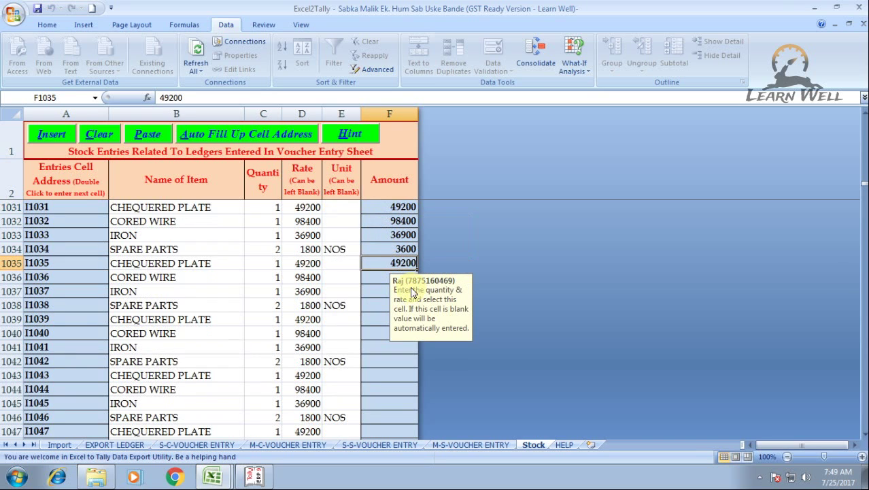
{"action": "key", "text": "ctrl+shift+Down"}
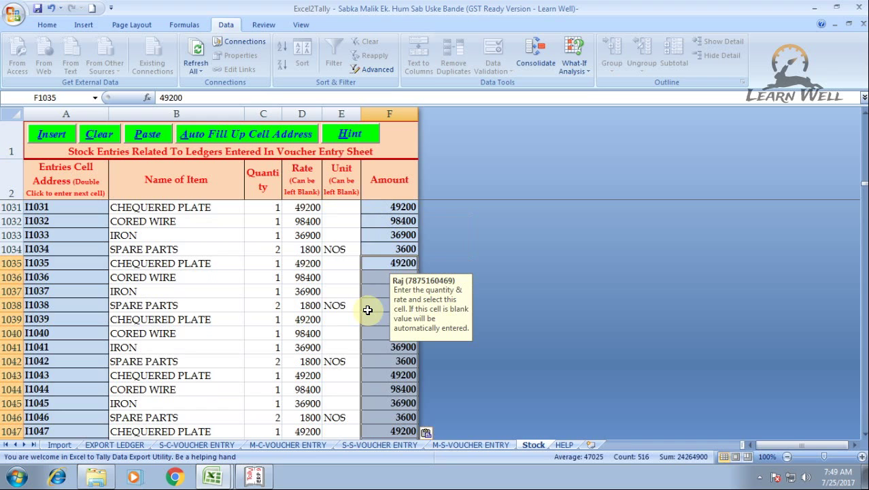
- Paste the copied Amounts from F1547 downward
{"action": "scroll", "coordinate": [366, 310], "scroll_direction": "down", "scroll_amount": 1}
{"action": "scroll", "coordinate": [363, 309], "scroll_direction": "down", "scroll_amount": 1}
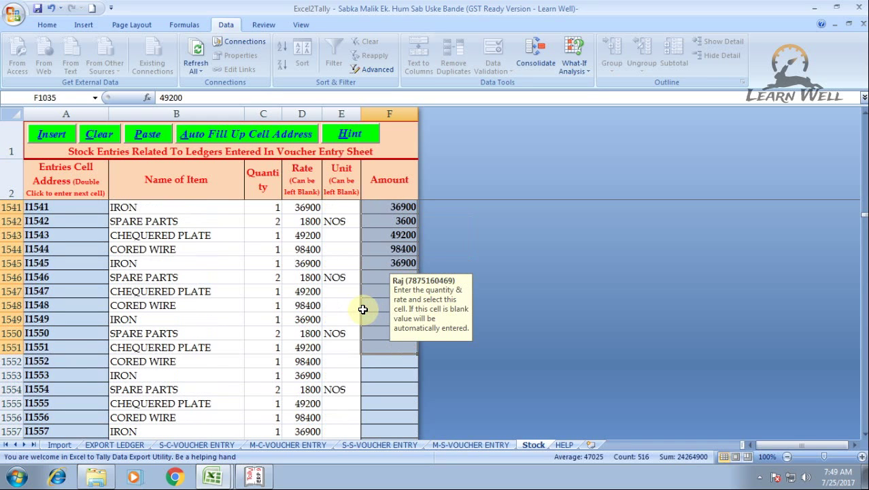
{"action": "left_click", "coordinate": [381, 274]}
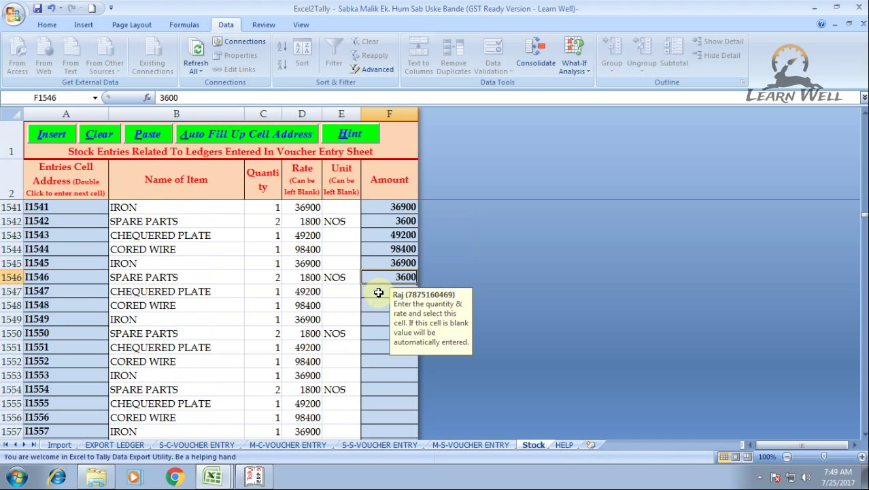
{"action": "left_click", "coordinate": [379, 292]}
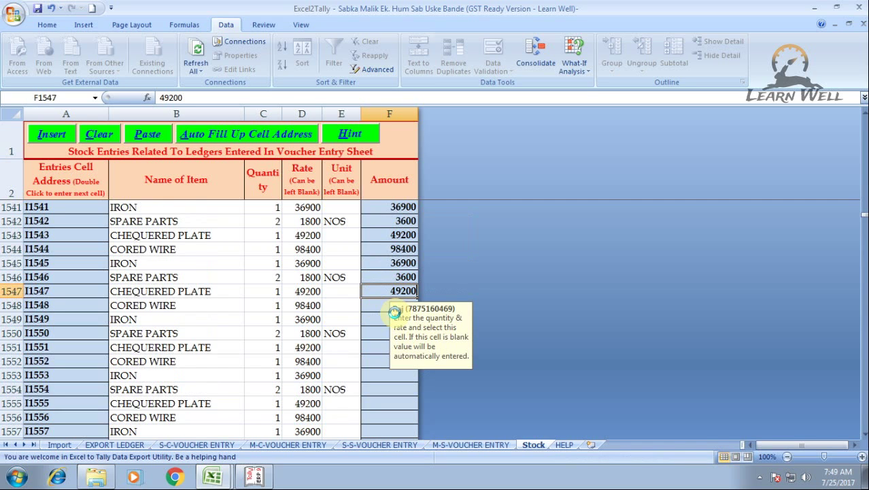
{"action": "key", "text": "ctrl+v"}
- Clear the surplus Amounts in F2003:F2062 and return to the top of the sheet
{"action": "scroll", "coordinate": [394, 312], "scroll_direction": "down", "scroll_amount": 20}
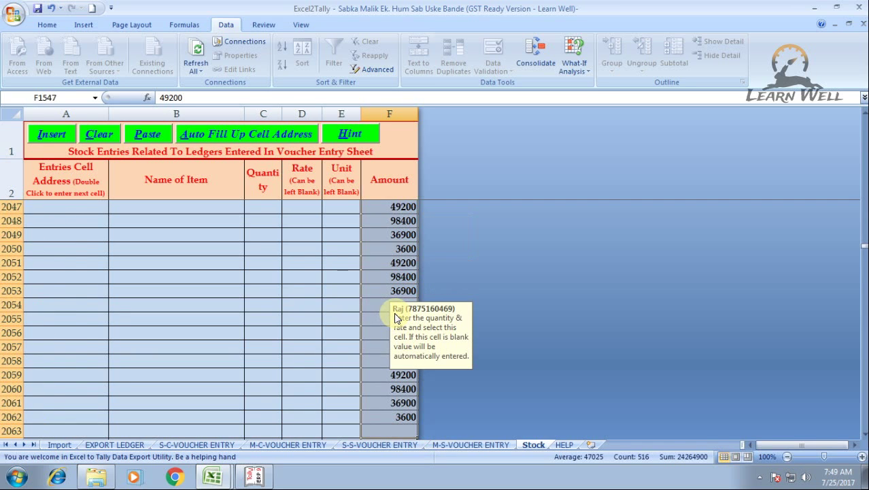
{"action": "mouse_move", "coordinate": [389, 417]}
{"action": "left_mouse_down"}
{"action": "mouse_move", "coordinate": [381, 149]}
{"action": "mouse_move", "coordinate": [389, 348]}
{"action": "left_mouse_up"}
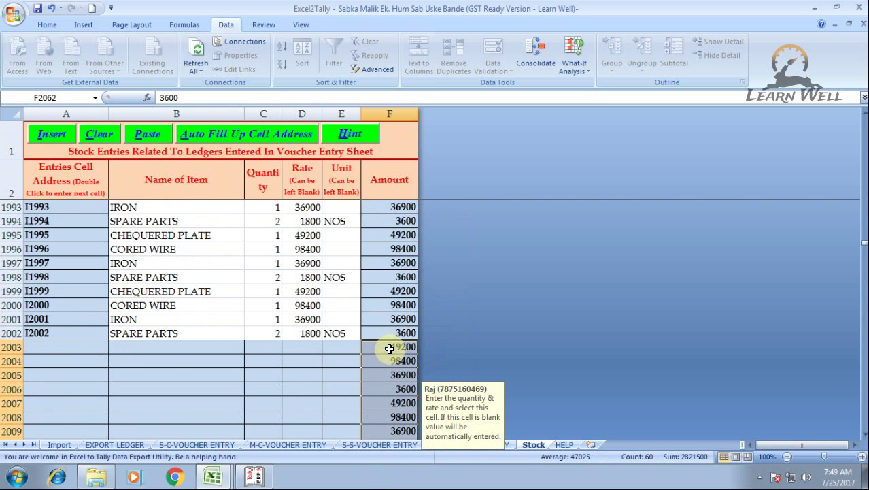
{"action": "key", "text": "Delete"}
{"action": "left_click", "coordinate": [341, 347]}
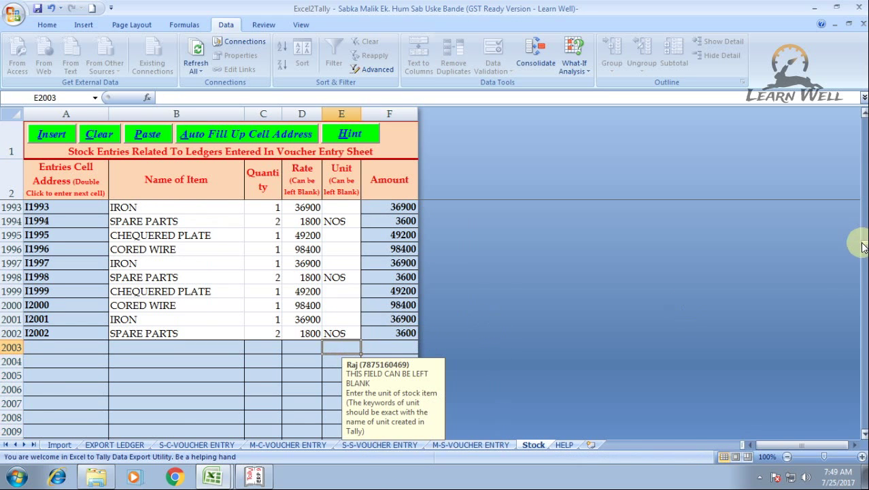
{"action": "left_click_drag", "start_coordinate": [863, 242], "coordinate": [863, 119]}
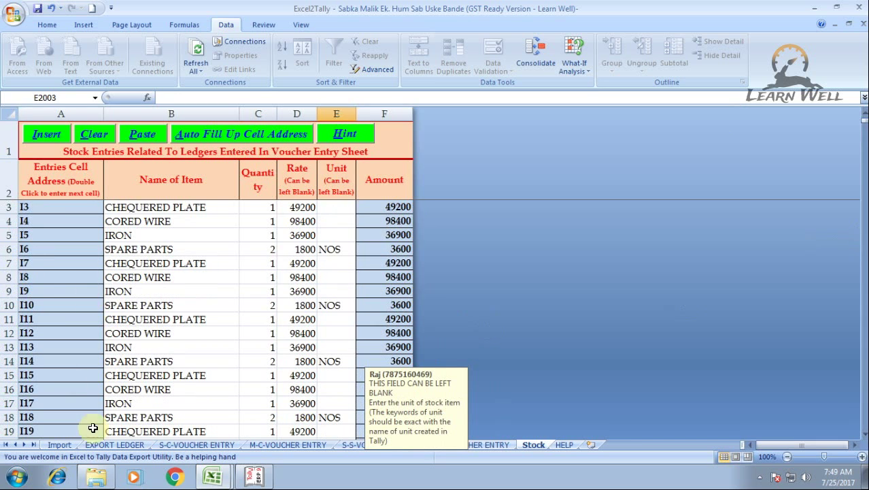
- Run Generate on the S-C-VOUCHER ENTRY sheet and dismiss the five incorrect-ledger-name messages
{"action": "left_click", "coordinate": [191, 444]}
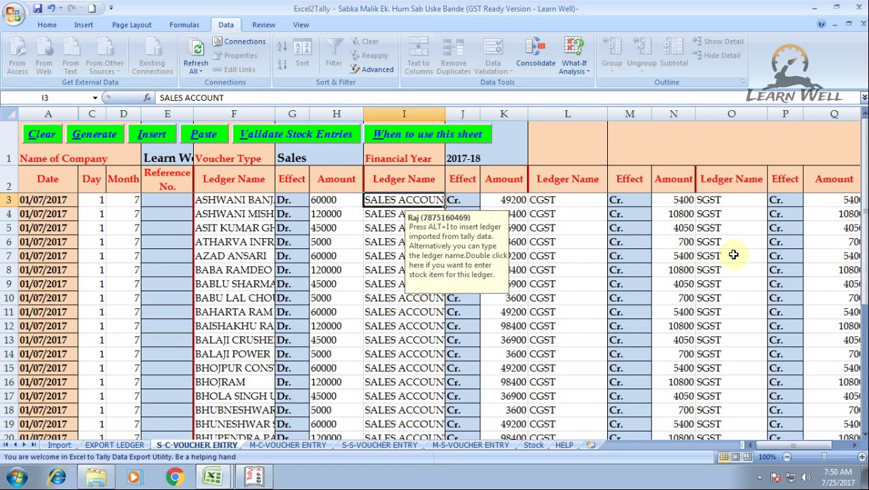
{"action": "left_click", "coordinate": [104, 135]}
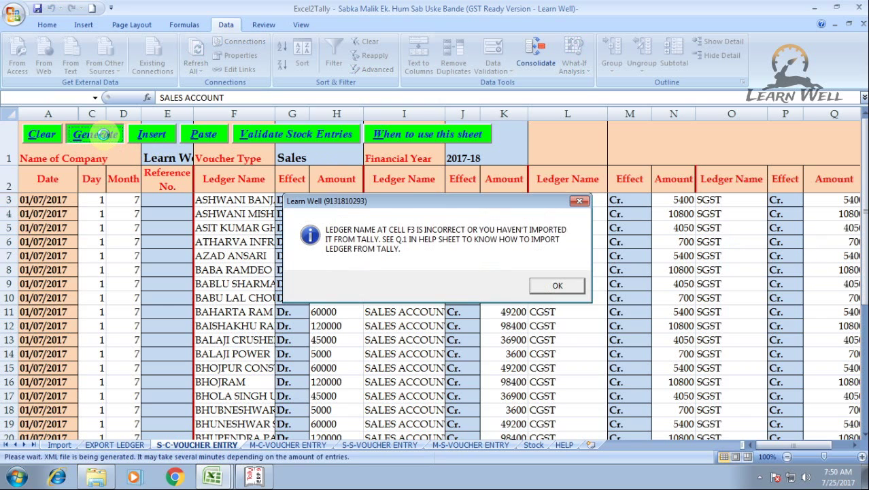
{"action": "left_click", "coordinate": [552, 286]}
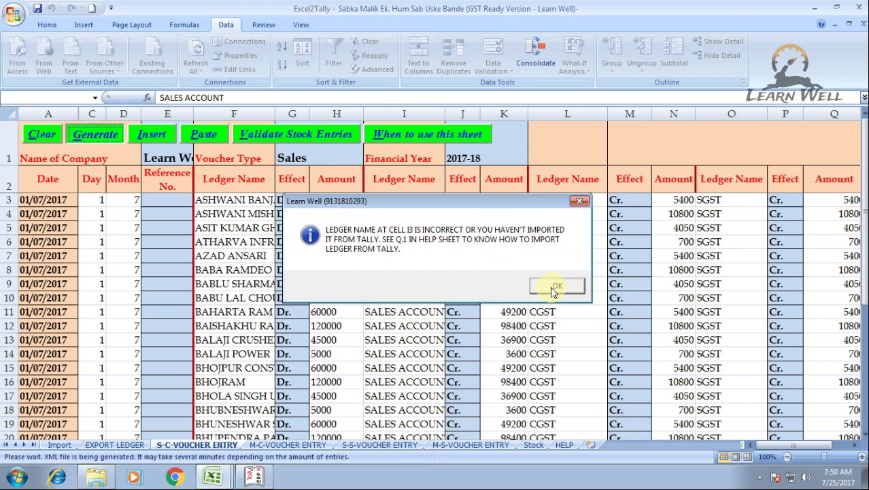
{"action": "left_click", "coordinate": [531, 286]}
{"action": "left_click", "coordinate": [528, 287]}
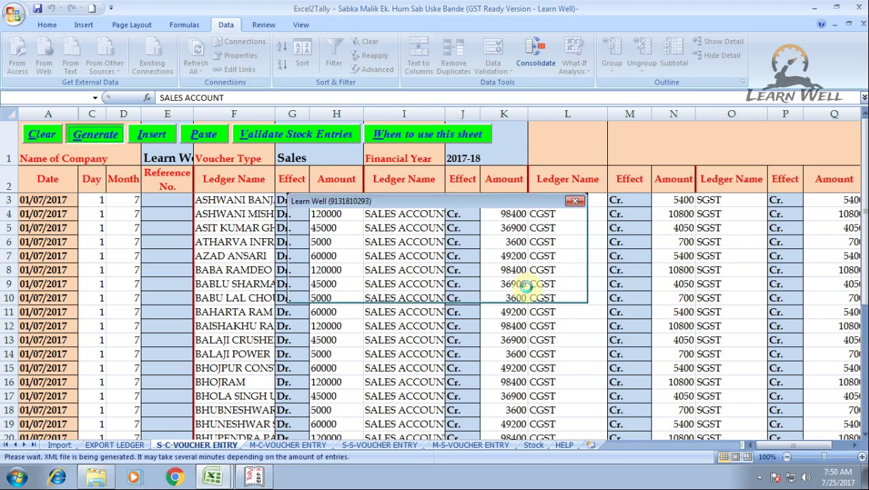
{"action": "left_click", "coordinate": [527, 286]}
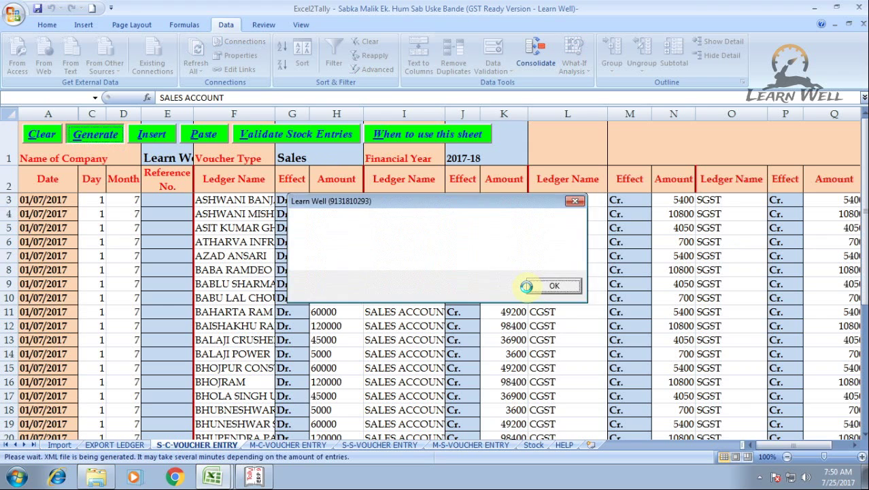
{"action": "left_click", "coordinate": [527, 286]}
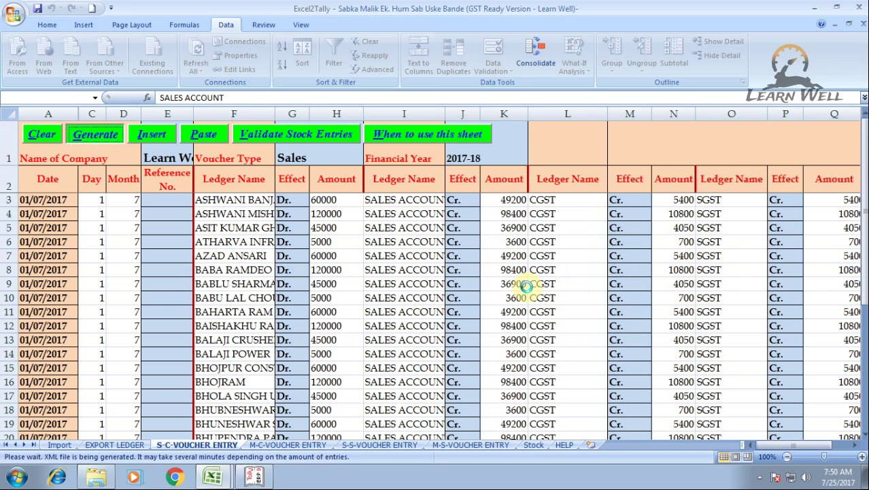
- Dismiss the next ten incorrect-ledger-name warnings, including the one about cell L178
{"action": "key", "text": "Return"}
{"action": "left_click", "coordinate": [527, 286]}
{"action": "left_click", "coordinate": [526, 286]}
{"action": "left_click", "coordinate": [526, 286]}
{"action": "left_click", "coordinate": [526, 286]}
{"action": "left_click", "coordinate": [526, 286]}
{"action": "left_click", "coordinate": [526, 286]}
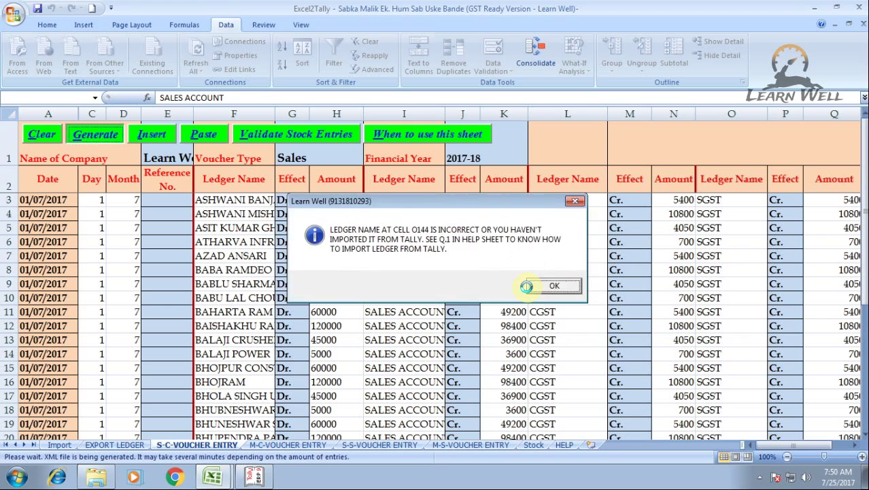
{"action": "left_click", "coordinate": [527, 286]}
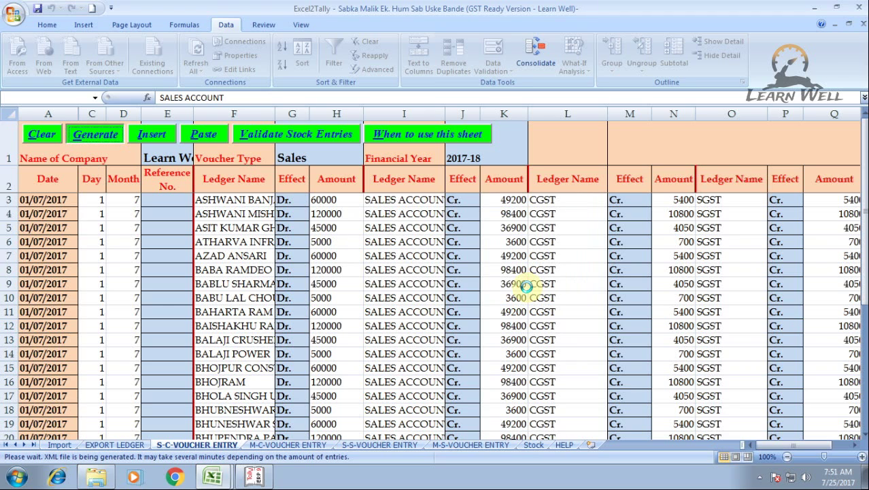
{"action": "left_click", "coordinate": [527, 287]}
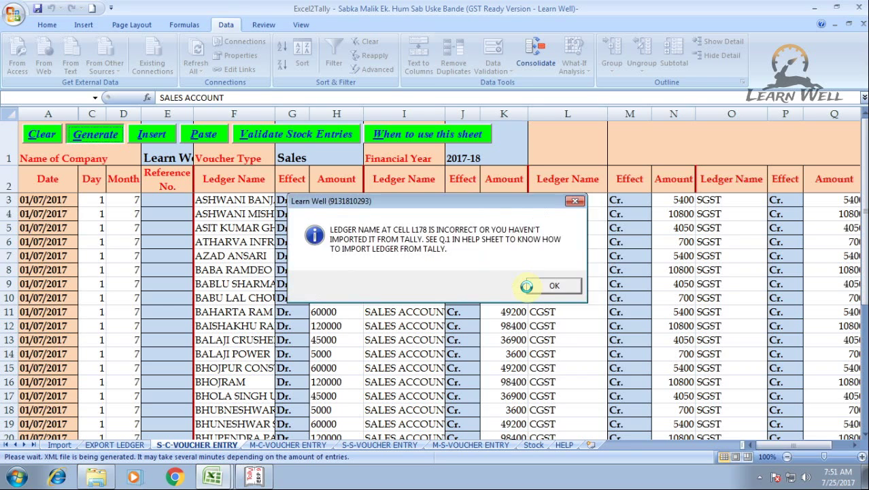
{"action": "left_click", "coordinate": [526, 286]}
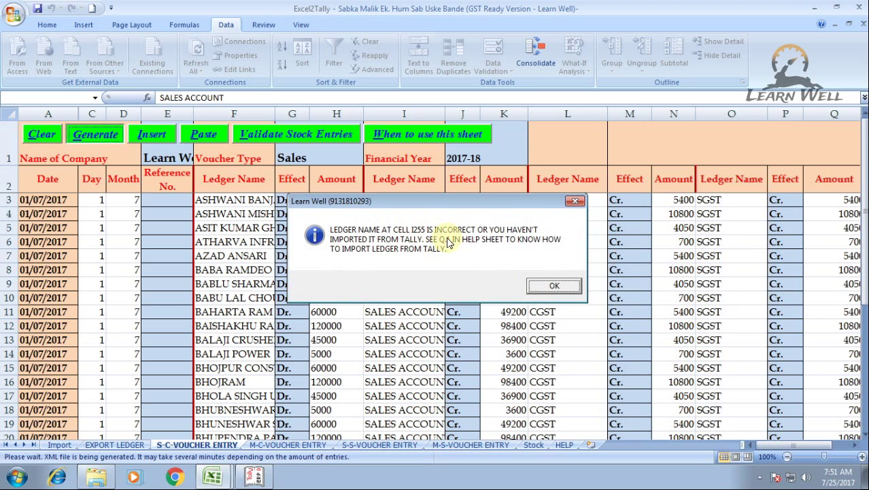
- Dismiss the ledger warnings for cells I255 and I329, then reveal the hidden tray icons
{"action": "key", "text": "Return"}
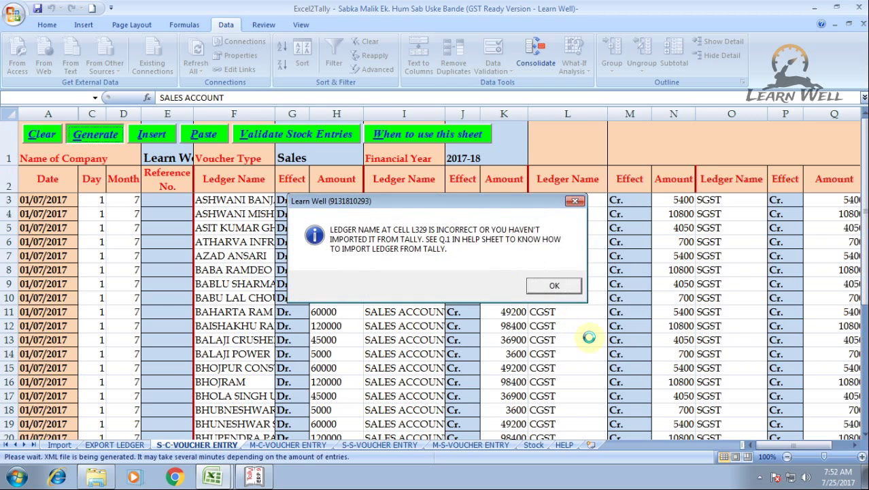
{"action": "key", "text": "Return"}
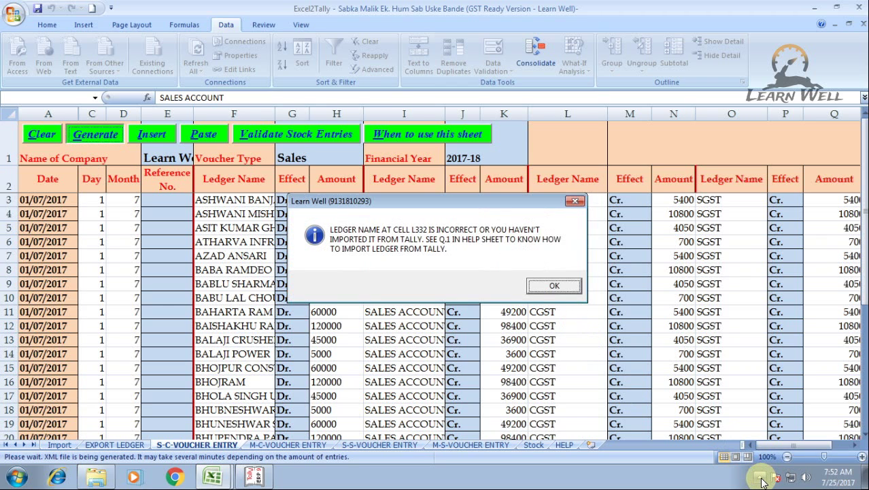
{"action": "left_click", "coordinate": [760, 477]}
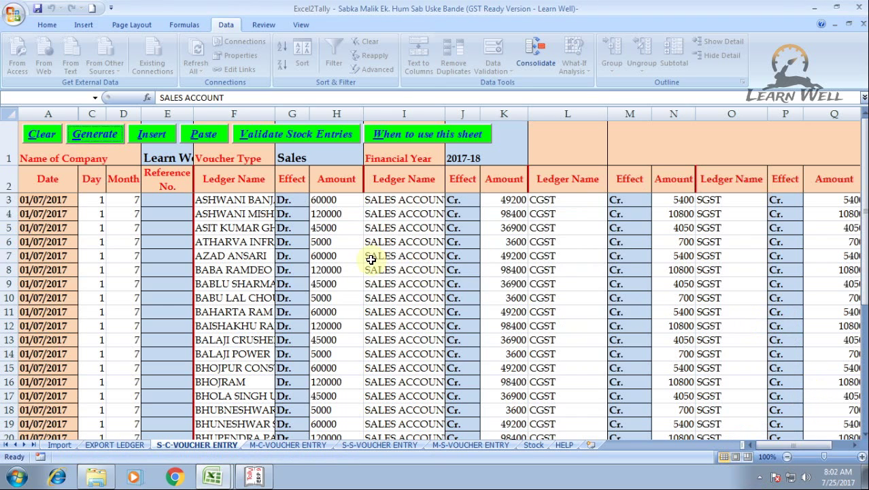
- Open Sales.xml from the unused folder in Internet Explorer
{"action": "left_click", "coordinate": [92, 471]}
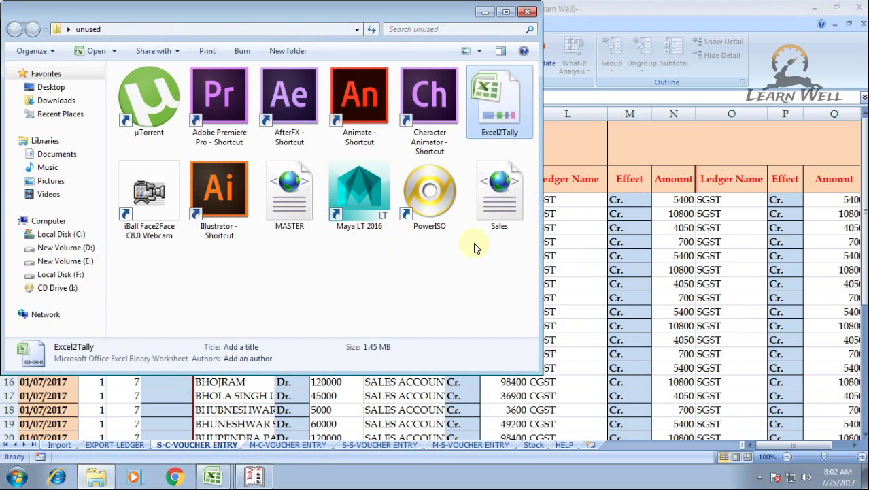
{"action": "left_click", "coordinate": [499, 198]}
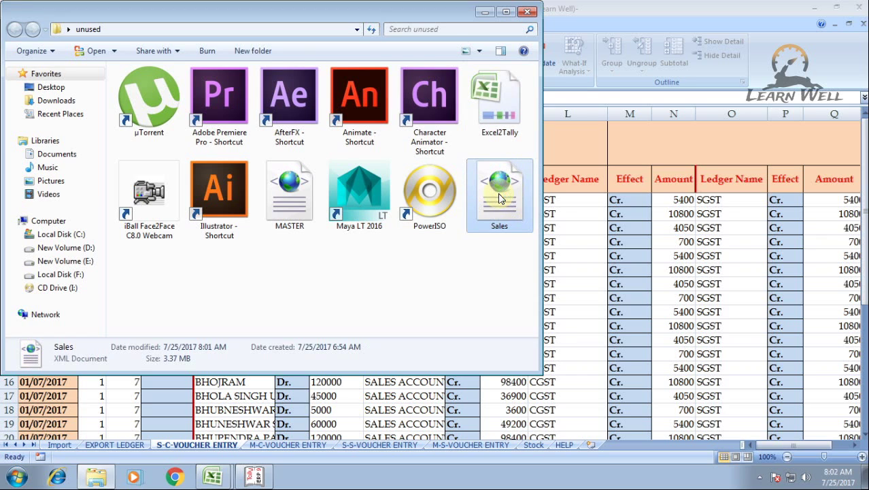
{"action": "double_click", "coordinate": [499, 198]}
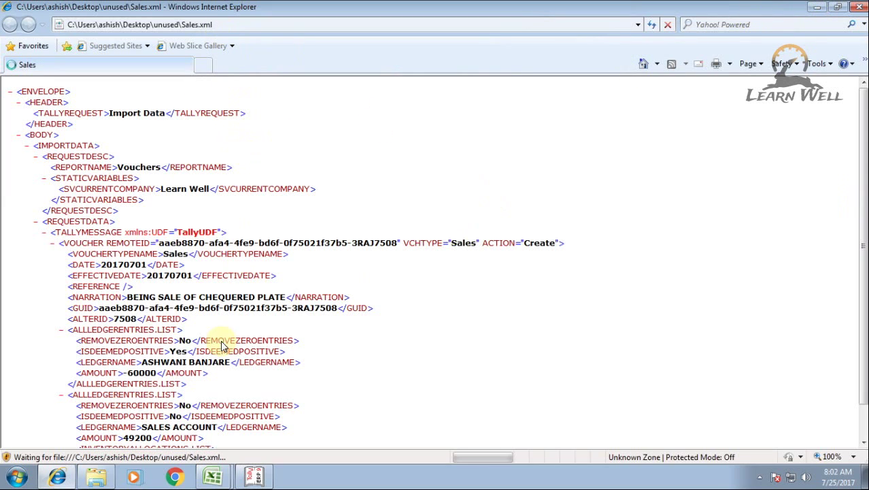
- View the Sales.xml file's properties in the unused folder, then close the folder window
{"action": "left_click", "coordinate": [99, 473]}
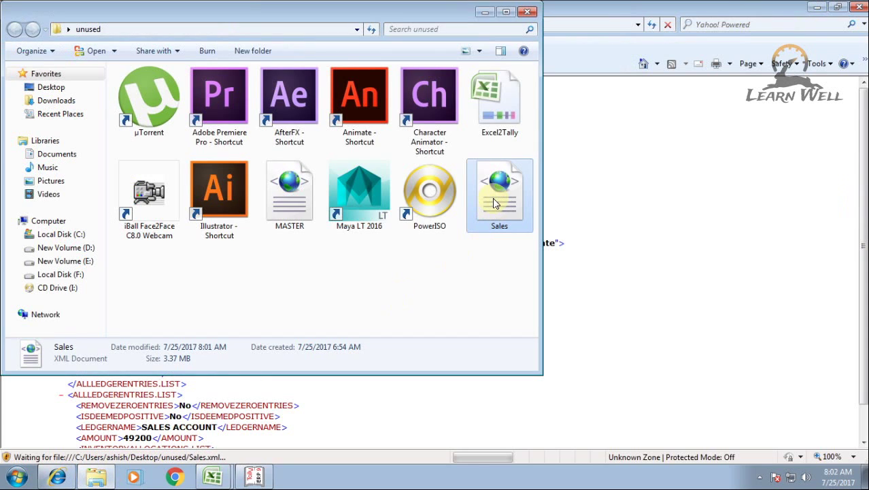
{"action": "right_click", "coordinate": [493, 198]}
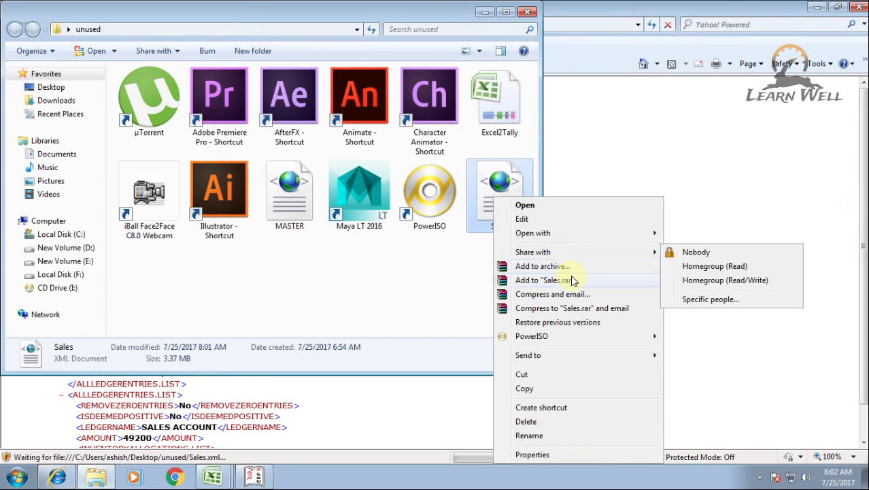
{"action": "left_click", "coordinate": [533, 455]}
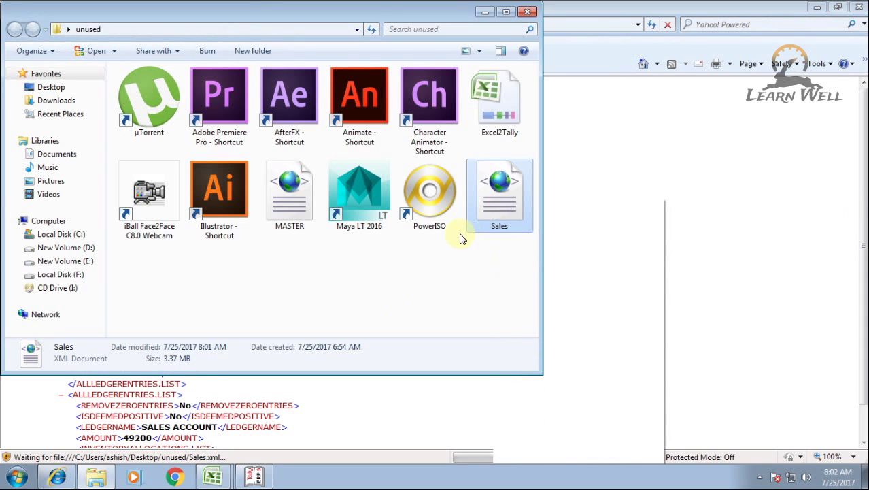
{"action": "left_click", "coordinate": [528, 13]}
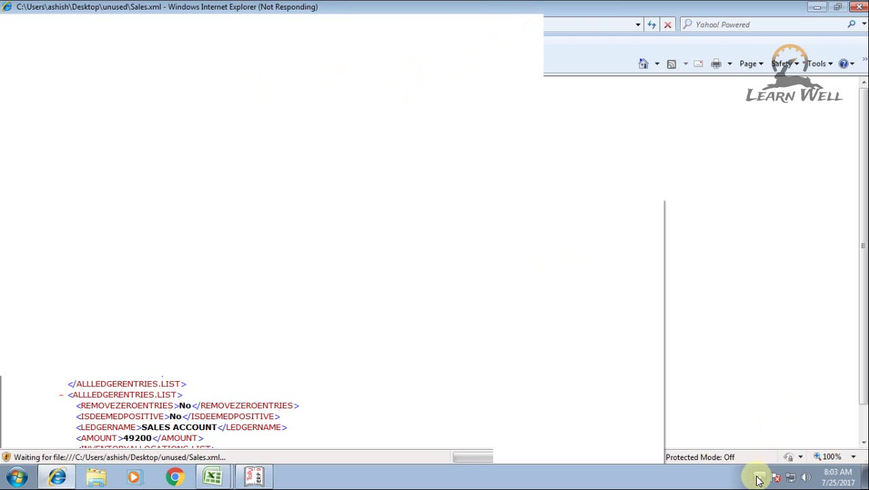
- Copy the full Sales.xml file path from Internet Explorer's address bar
{"action": "left_click", "coordinate": [760, 478]}
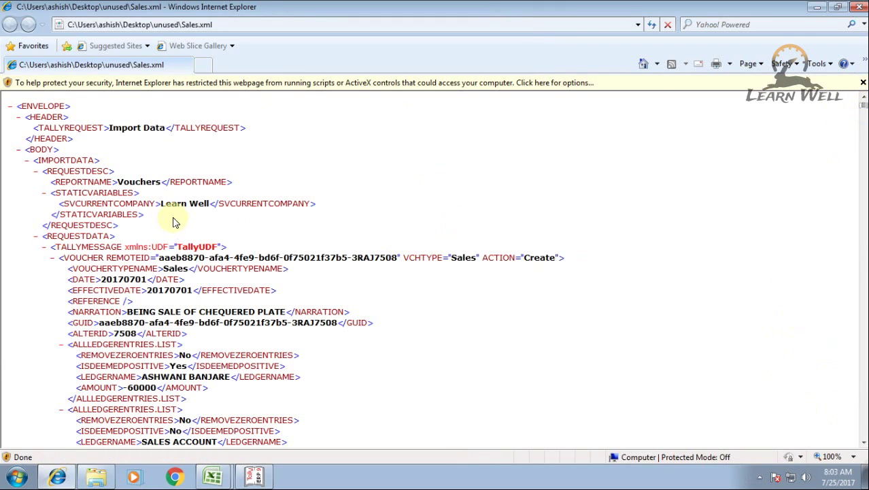
{"action": "left_click", "coordinate": [238, 24]}
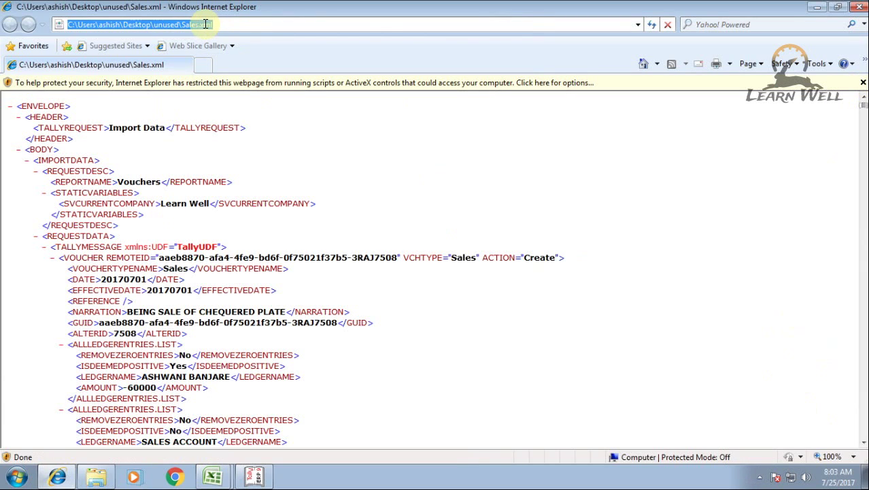
{"action": "right_click", "coordinate": [205, 25]}
{"action": "left_click", "coordinate": [237, 67]}
{"action": "left_click", "coordinate": [253, 476]}
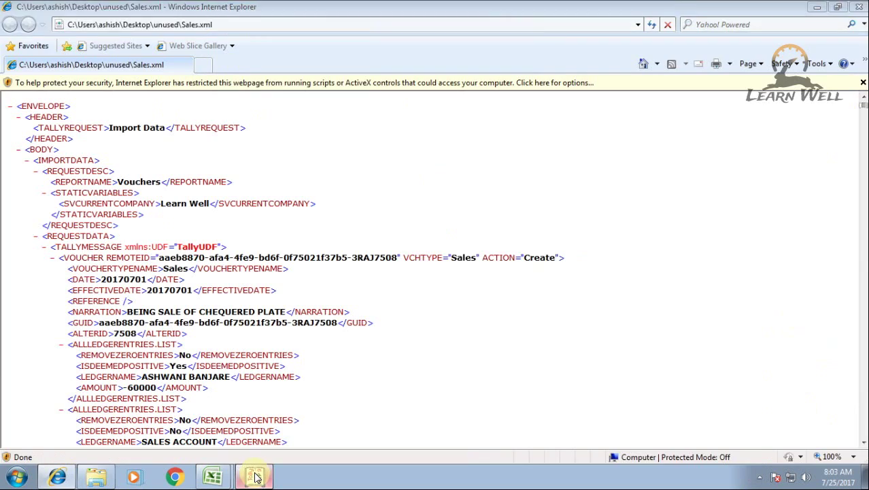
- Go from the Gateway of Tally to Import Data's voucher import prompt
{"action": "key", "text": "Escape"}
{"action": "key", "text": "Escape"}
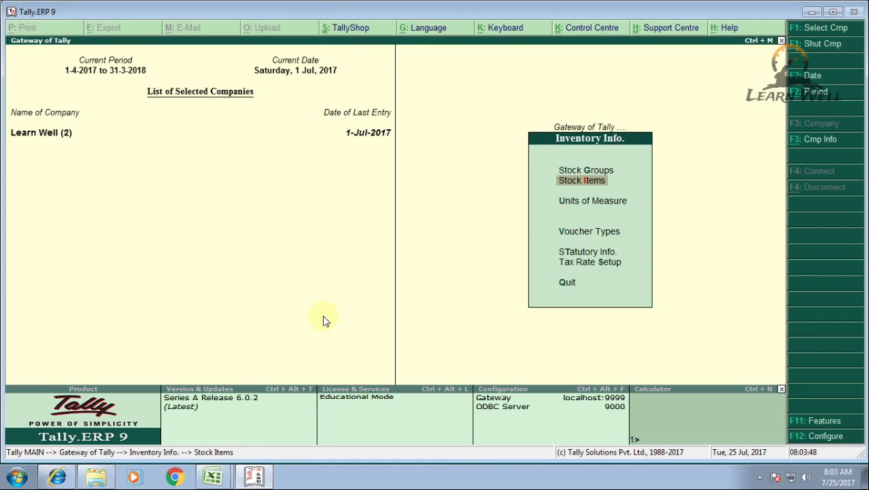
{"action": "key", "text": "Escape"}
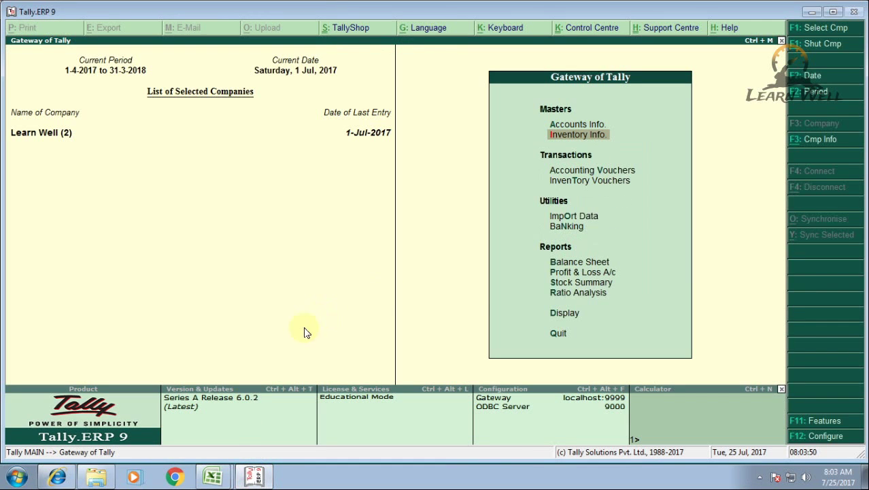
{"action": "key", "text": "Down"}
{"action": "key", "text": "Down"}
{"action": "key", "text": "Down"}
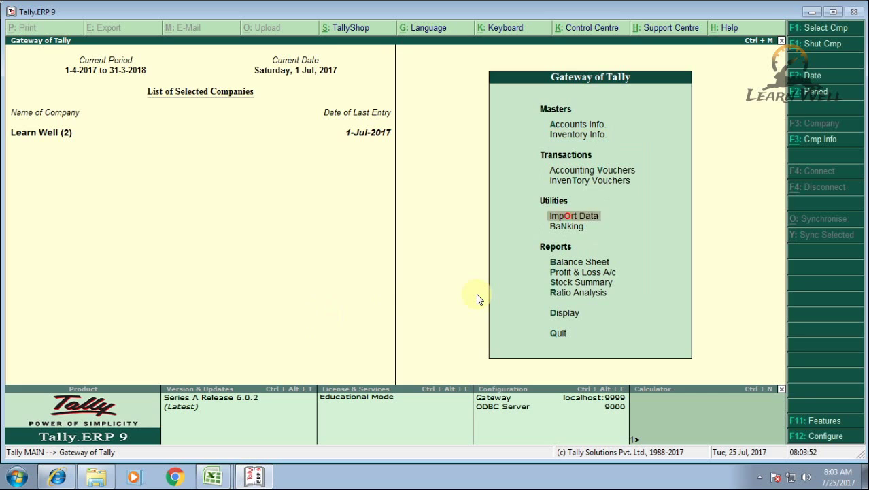
{"action": "key", "text": "Down"}
{"action": "key", "text": "Up"}
{"action": "key", "text": "Up"}
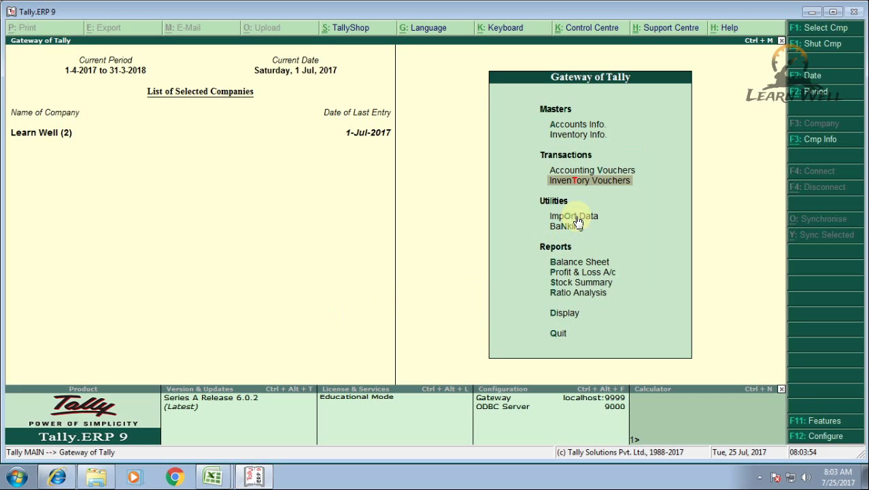
{"action": "key", "text": "Down"}
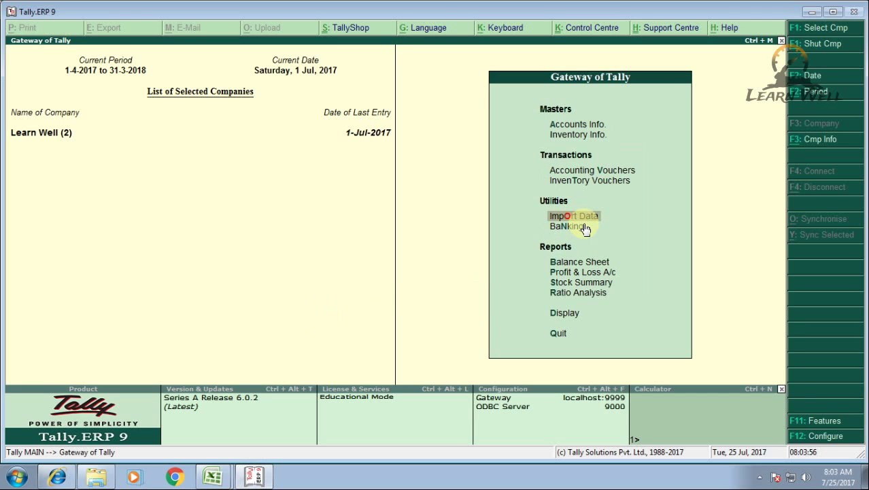
{"action": "key", "text": "Return"}
{"action": "key", "text": "Down"}
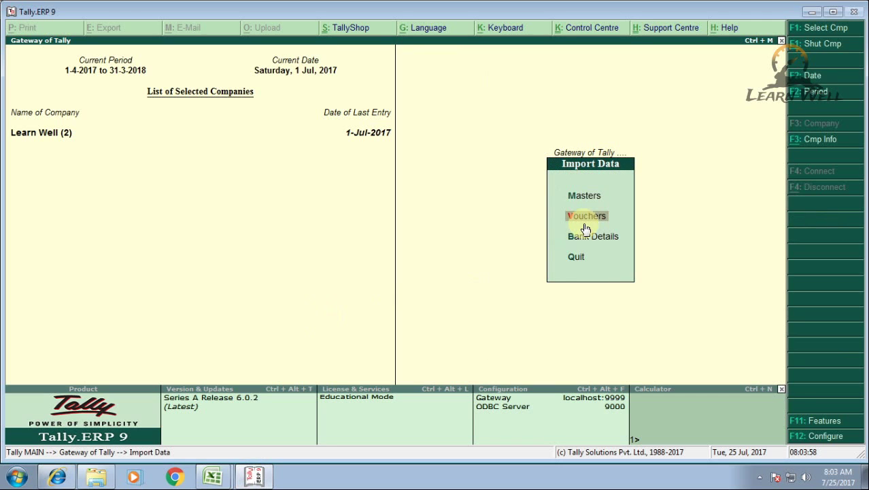
{"action": "key", "text": "Return"}
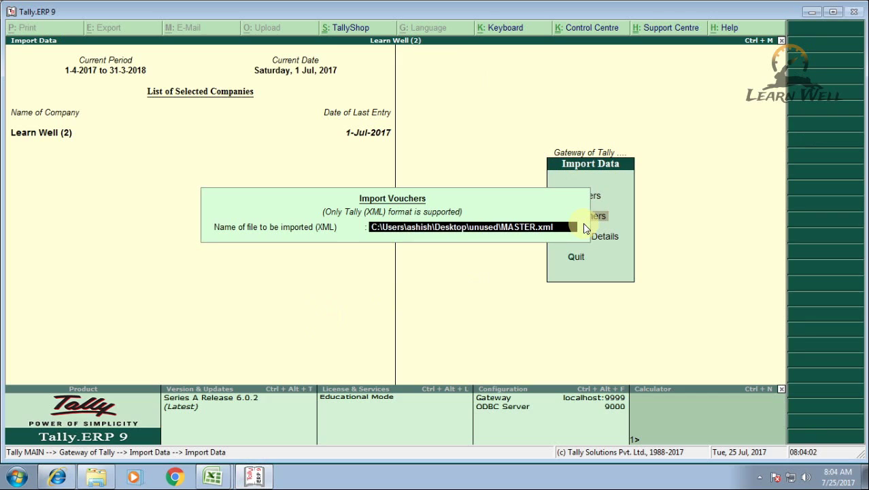
- Enter the Sales.xml path in the Desktop unused folder as the import file and start importing
{"action": "type", "text": "C:\\Users\\ashish\\Desktop\\unused\\Sales.xml"}
{"action": "key", "text": "Return"}
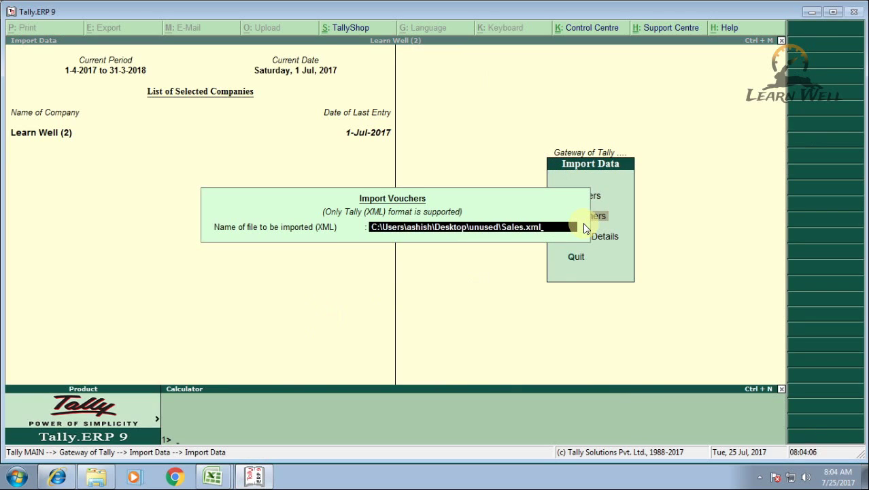
{"action": "type", "text": "ALT"}
{"action": "type", "text": " CONTROL "}
{"action": "type", "text": "V"}
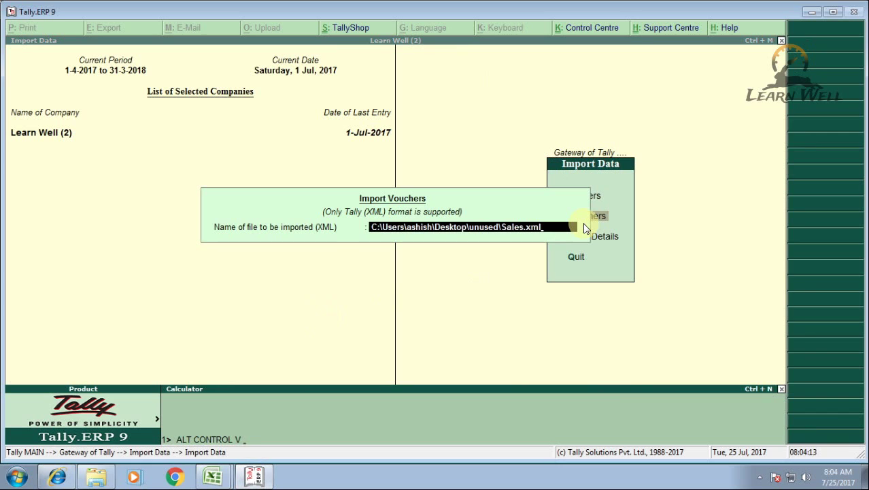
{"action": "type", "text": "  FOR PAST"}
{"action": "type", "text": "E"}
{"action": "left_click", "coordinate": [406, 309]}
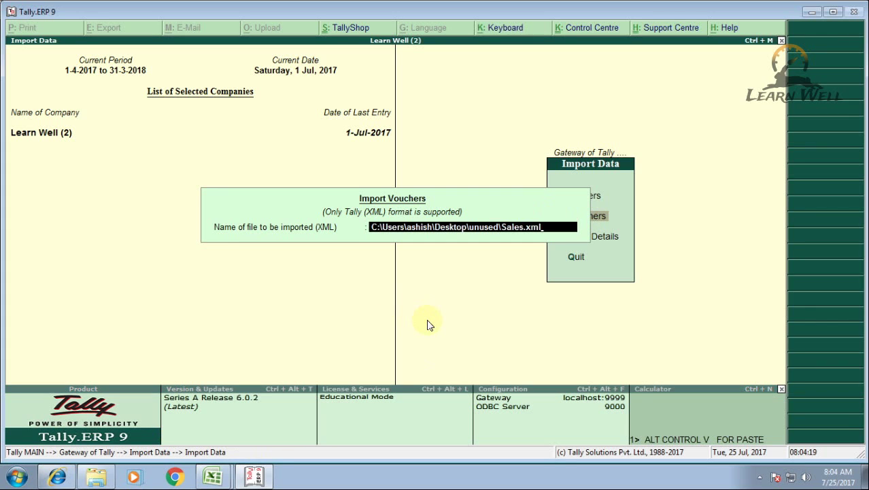
{"action": "key", "text": "Return"}
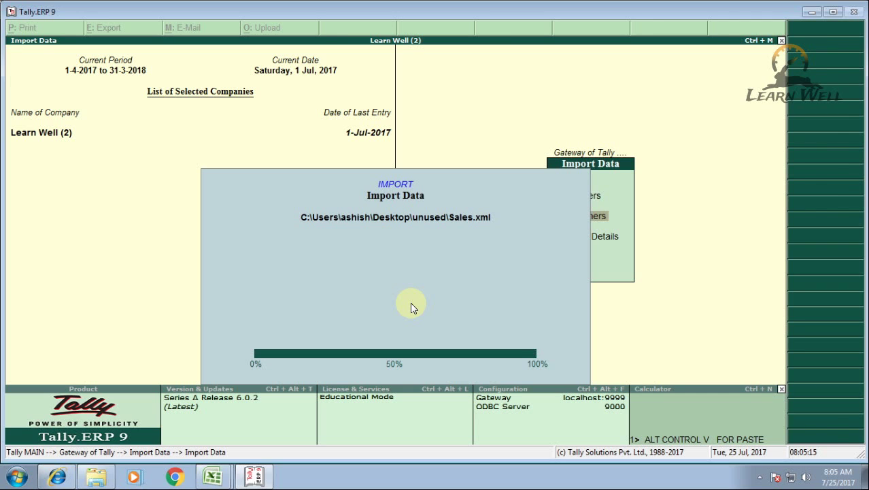
- Once the Sales.xml import reaches 100%, return to the Gateway of Tally menu
{"action": "key", "text": "Escape"}
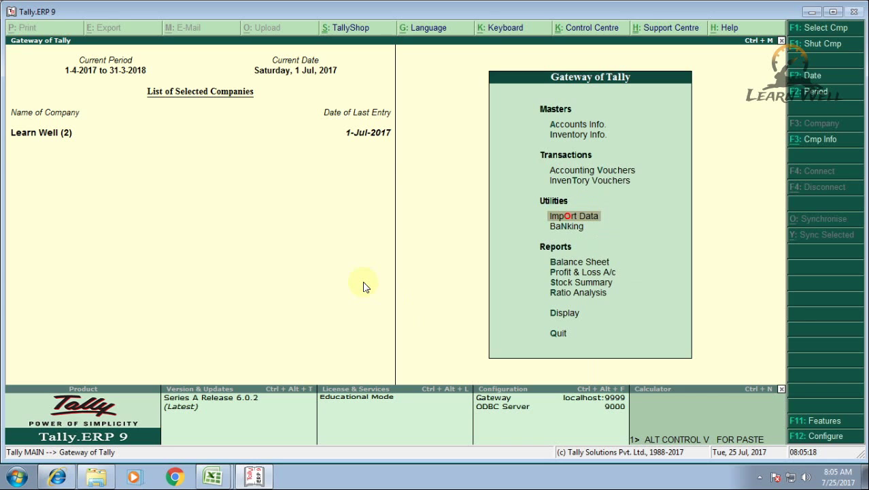
- Drill from Profit & Loss through Sales Accounts and SALES ACCOUNT into July's 9,40,50,000.00 vouchers
{"action": "key", "text": "p"}
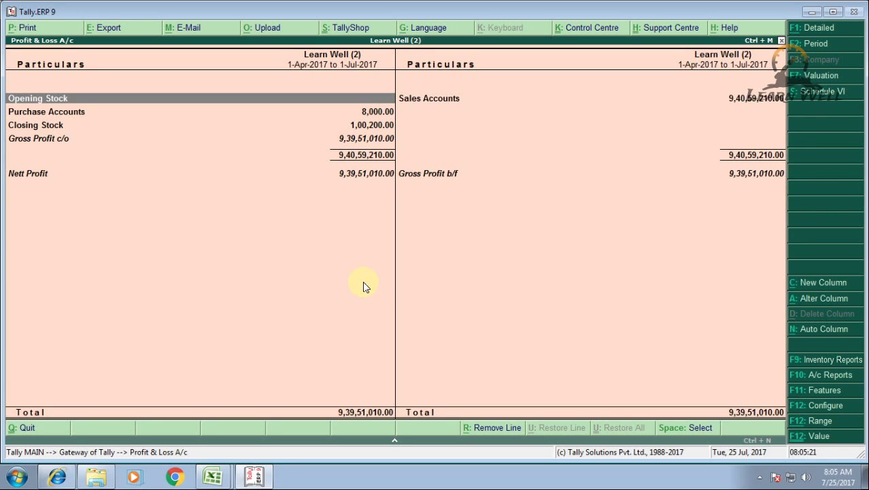
{"action": "key", "text": "Right"}
{"action": "key", "text": "Down"}
{"action": "key", "text": "Up"}
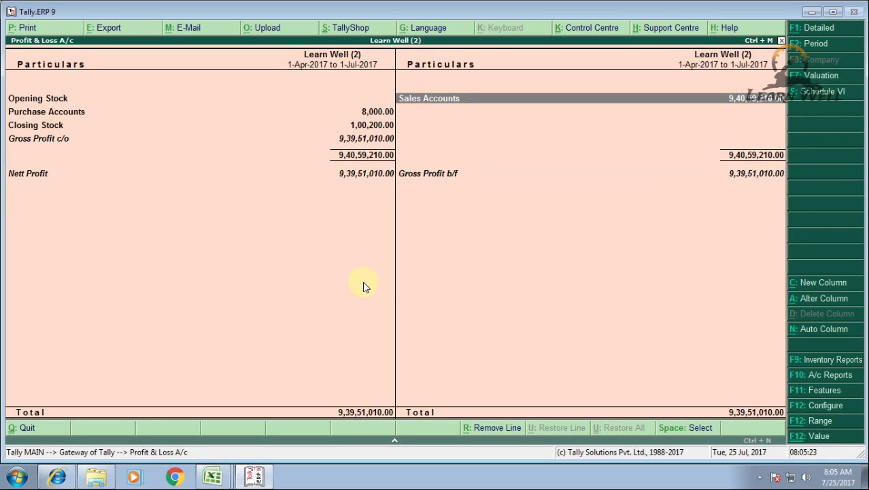
{"action": "key", "text": "Return"}
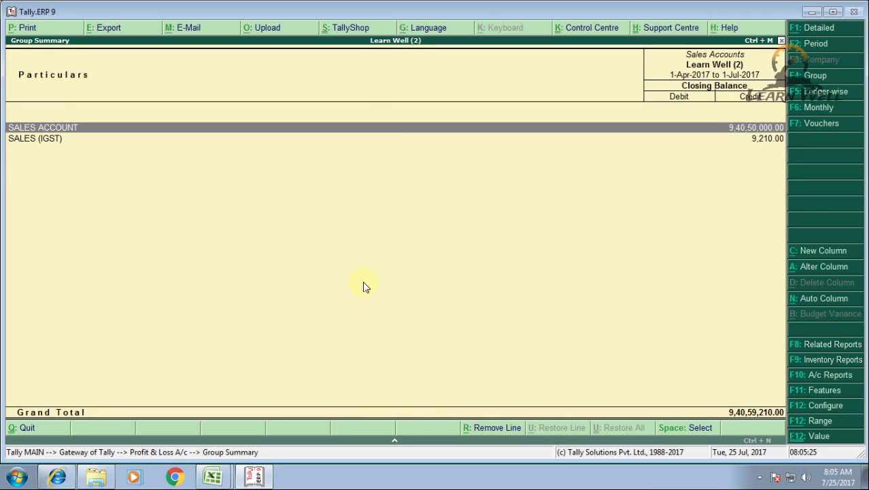
{"action": "key", "text": "Return"}
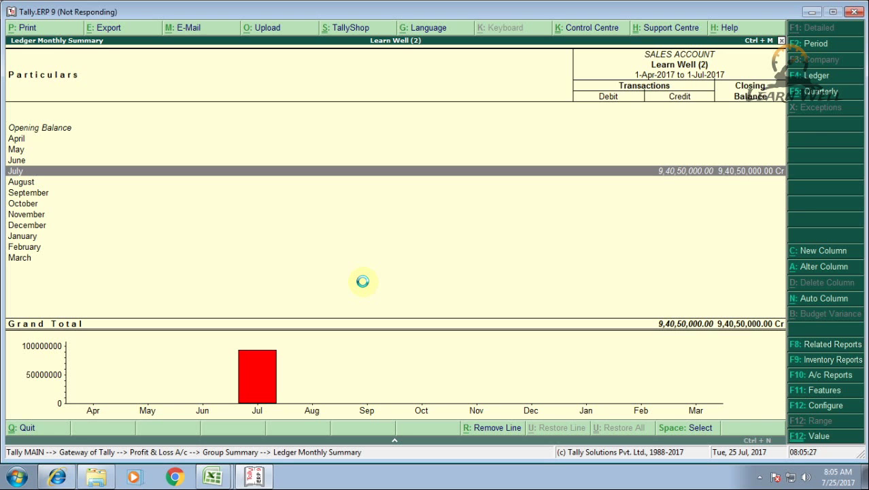
{"action": "key", "text": "Return"}
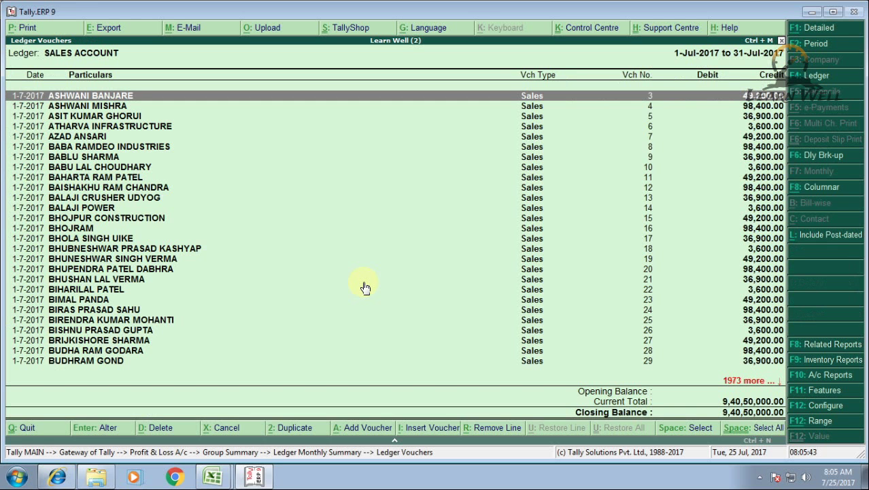
{"action": "key", "text": "Down"}
{"action": "key", "text": "Down"}
{"action": "key", "text": "Down"}
{"action": "key", "text": "Down"}
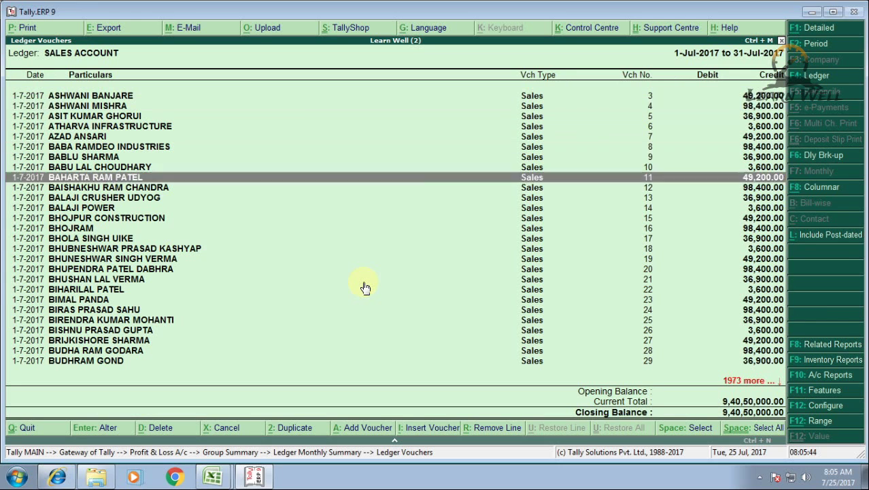
{"action": "key", "text": "Down"}
{"action": "key", "text": "Down"}
{"action": "key", "text": "Down"}
{"action": "key", "text": "Return"}
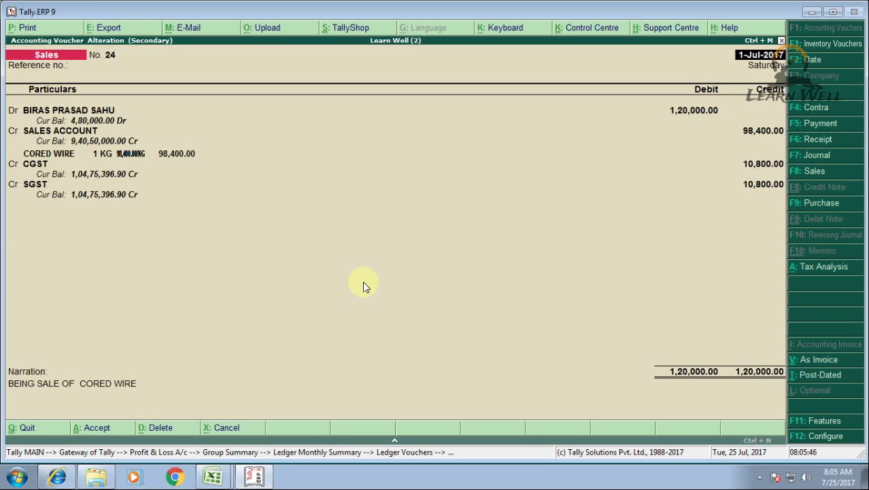
{"action": "left_click", "coordinate": [812, 361]}
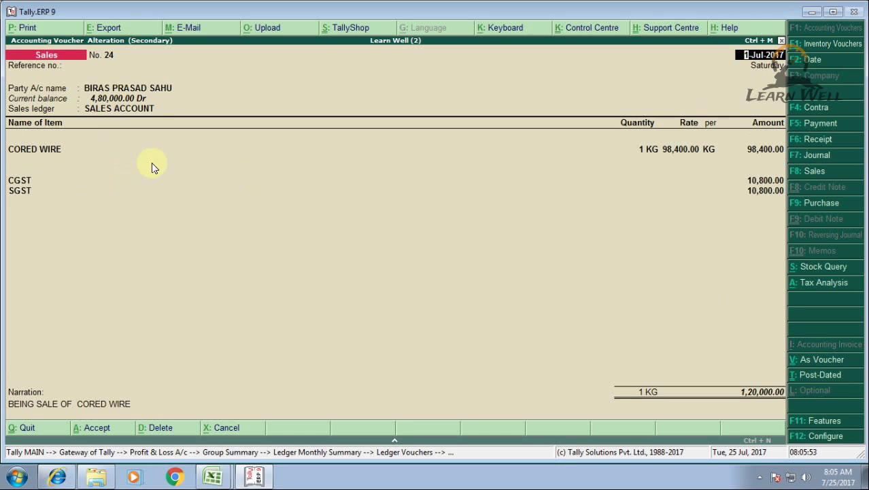
{"action": "left_click", "coordinate": [665, 153]}
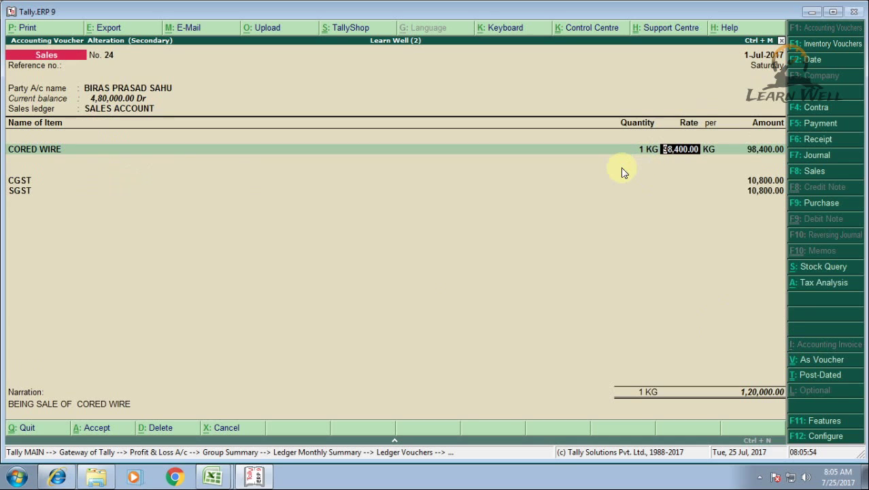
{"action": "key", "text": "BackSpace"}
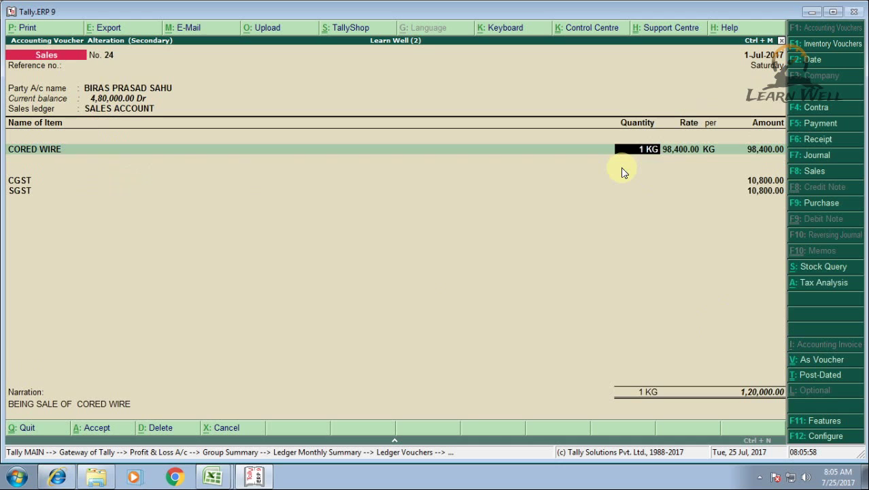
{"action": "key", "text": "Return"}
{"action": "key", "text": "Return"}
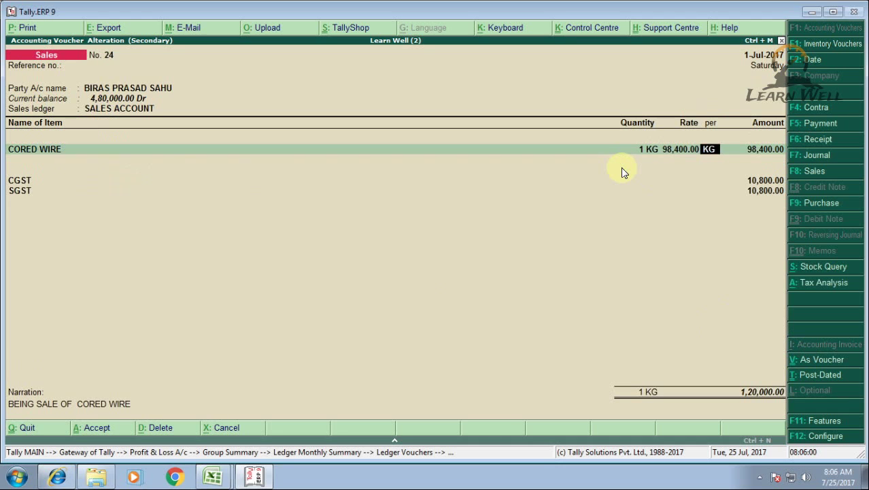
{"action": "key", "text": "Return"}
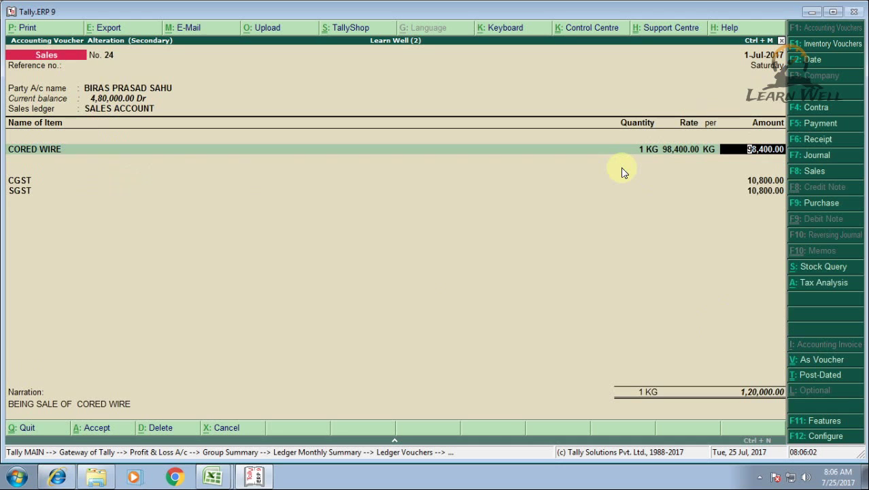
{"action": "key", "text": "Escape"}
- Open Atharva Infrastructure sales voucher No. 6 and view it as an item invoice
{"action": "key", "text": "y"}
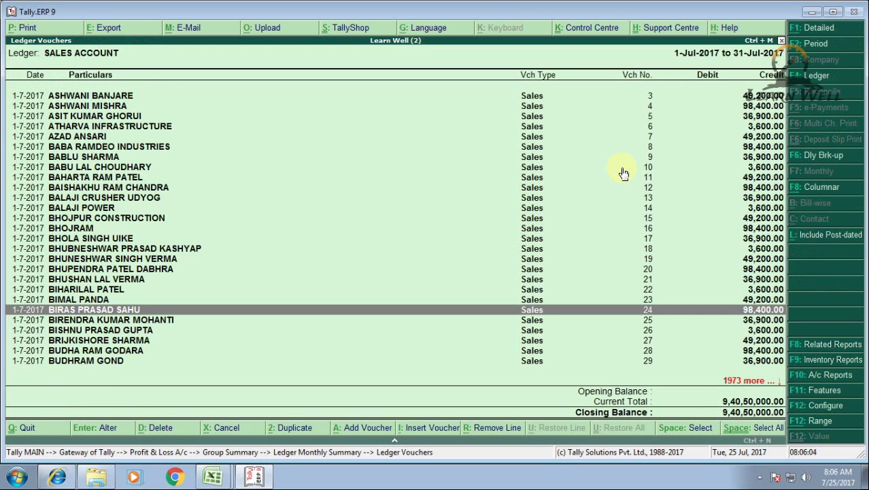
{"action": "key", "text": "Up"}
{"action": "key", "text": "Up"}
{"action": "key", "text": "Up"}
{"action": "key", "text": "Up"}
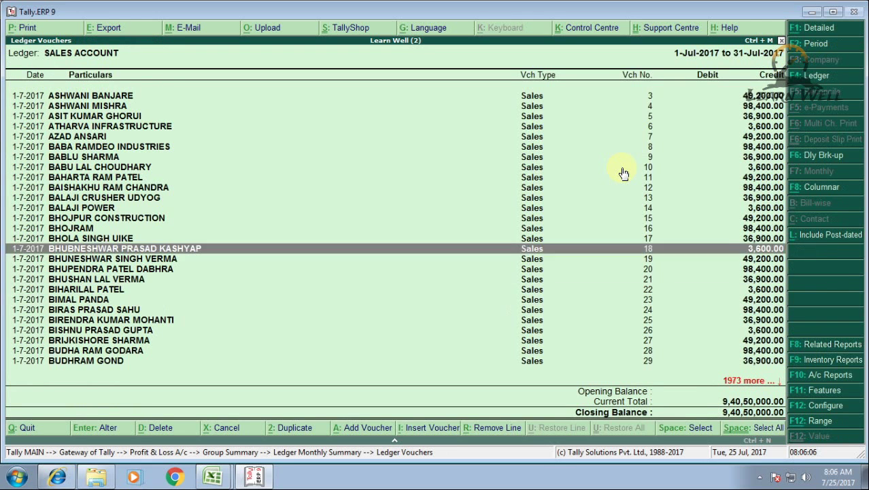
{"action": "key", "text": "Up"}
{"action": "key", "text": "Up"}
{"action": "key", "text": "Up"}
{"action": "key", "text": "Up"}
{"action": "key", "text": "Down"}
{"action": "key", "text": "Down"}
{"action": "key", "text": "Down"}
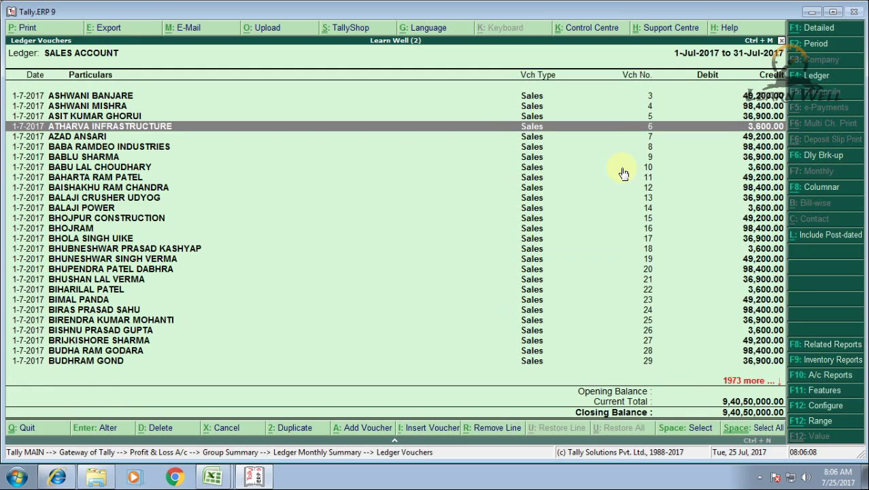
{"action": "key", "text": "Return"}
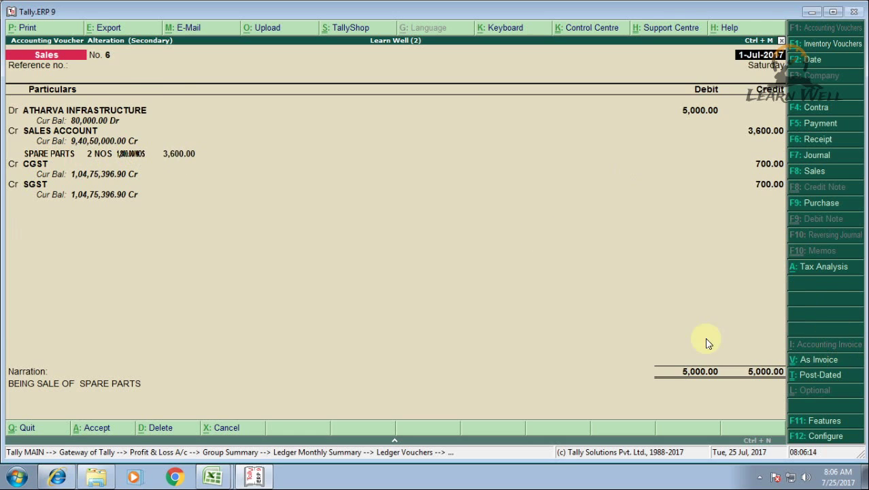
{"action": "key", "text": "ctrl+v"}
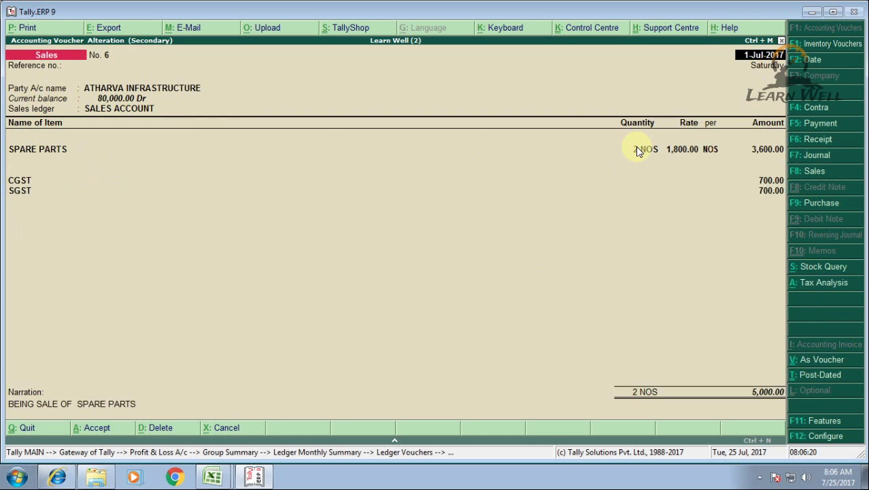
{"action": "key", "text": "Return"}
{"action": "key", "text": "Return"}
{"action": "key", "text": "Return"}
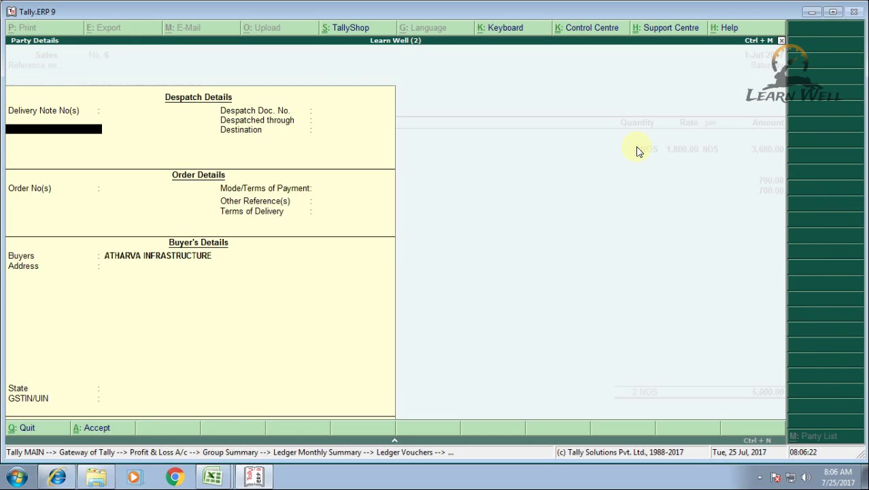
{"action": "key", "text": "Escape"}
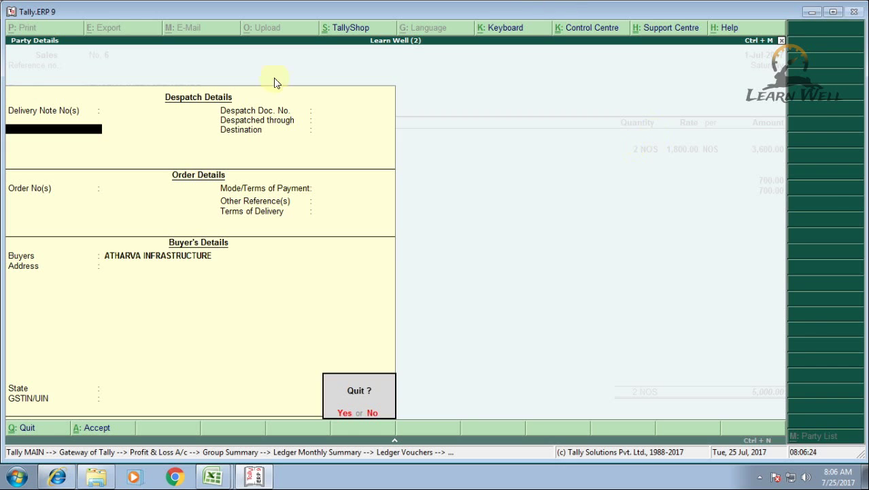
{"action": "key", "text": "Return"}
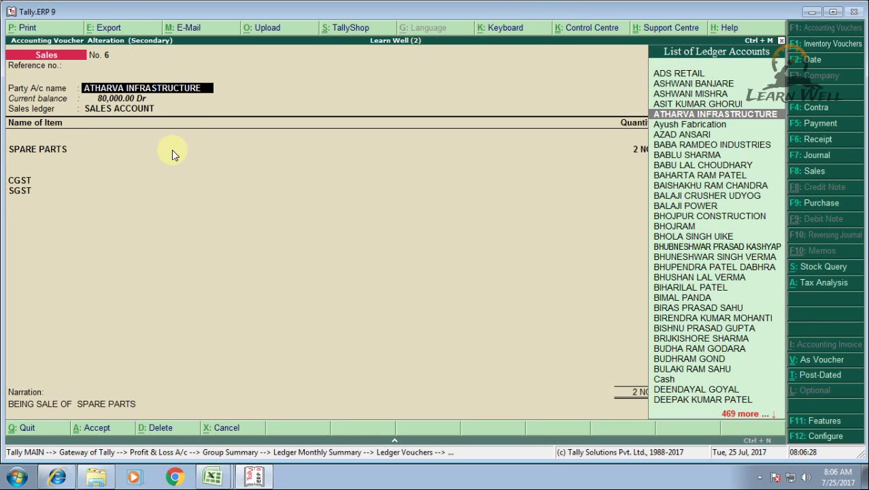
- Quit voucher No. 6 without saving and step back toward the Sales Accounts summary
{"action": "key", "text": "BackSpace"}
{"action": "key", "text": "Escape"}
{"action": "key", "text": "Return"}
{"action": "key", "text": "Return"}
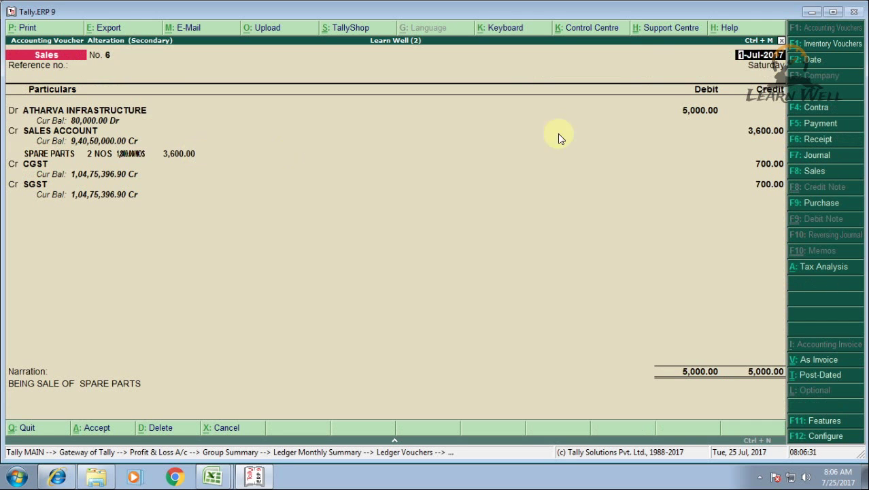
{"action": "key", "text": "BackSpace"}
{"action": "key", "text": "Escape"}
{"action": "key", "text": "Return"}
{"action": "key", "text": "Escape"}
- Review the Profit & Loss account in detailed view, then close it
{"action": "key", "text": "Escape"}
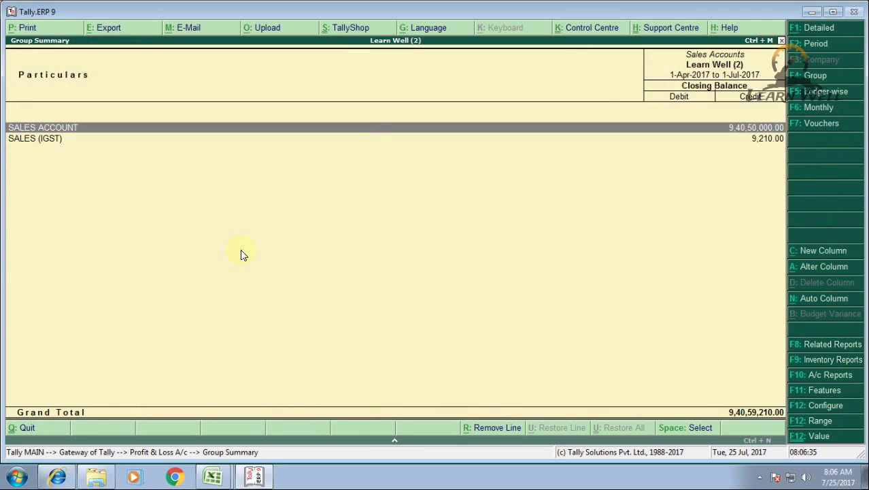
{"action": "key", "text": "Escape"}
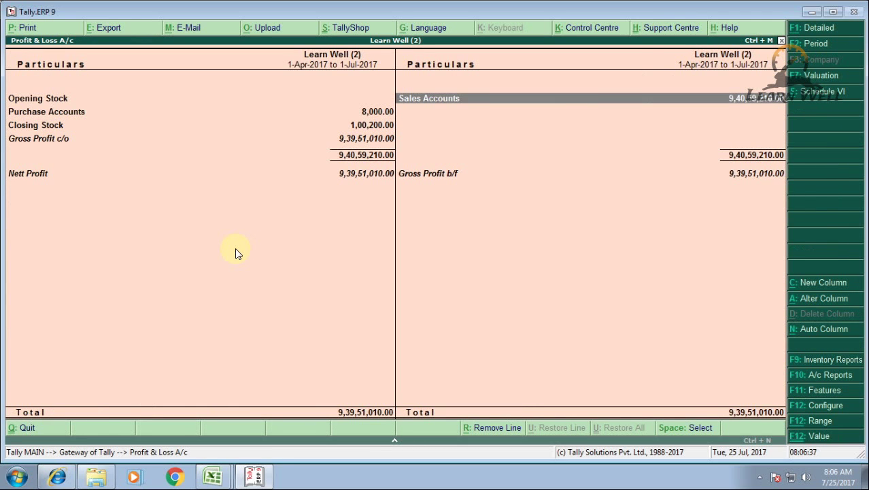
{"action": "key", "text": "Left"}
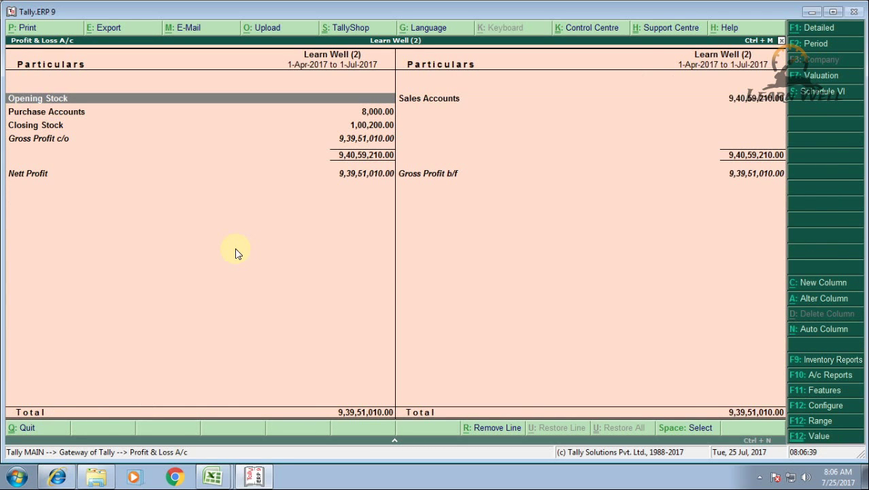
{"action": "key", "text": "alt+F1"}
{"action": "key", "text": "Escape"}
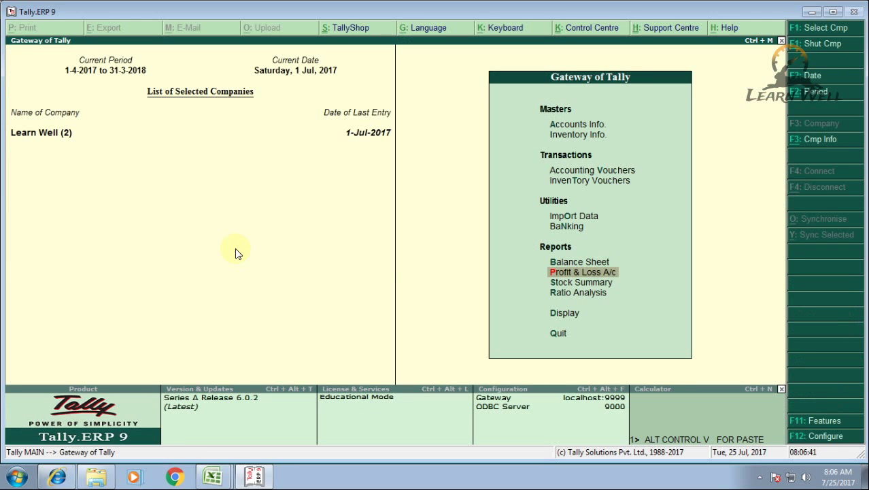
- Check the detailed Balance Sheet's Duties & Taxes: CGST and SGST at 1,04,75,396.90 each
{"action": "key", "text": "b"}
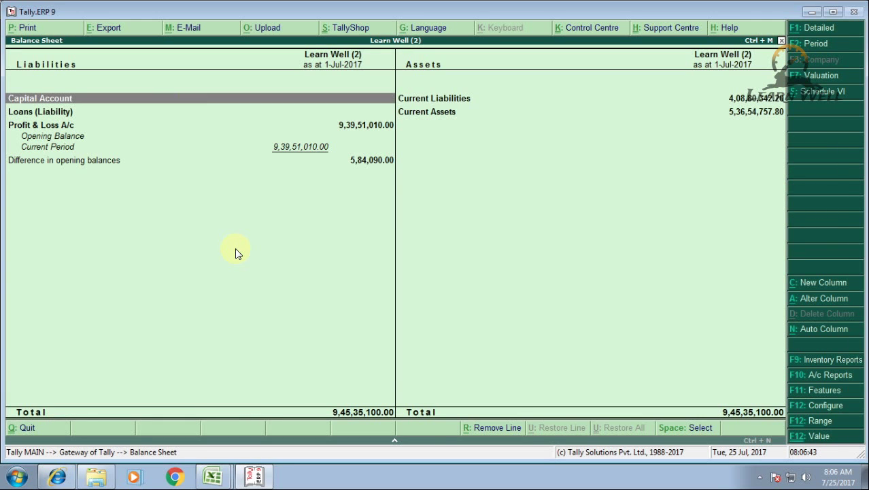
{"action": "key", "text": "alt+F1"}
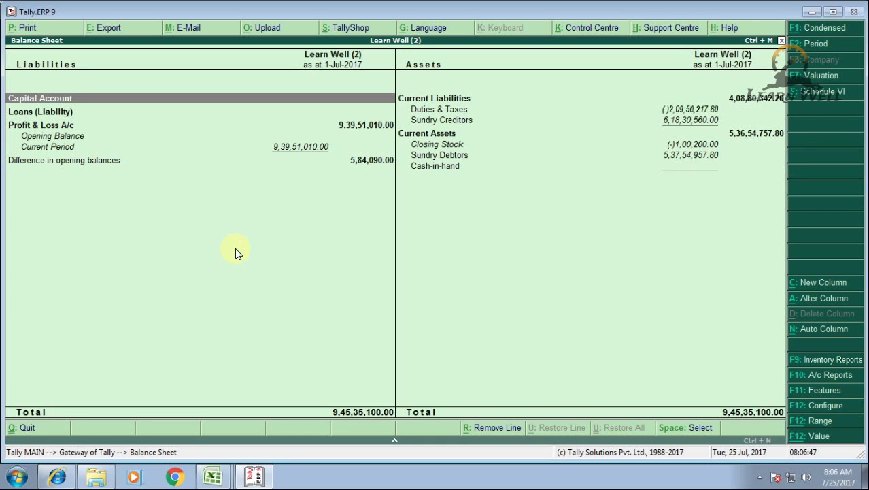
{"action": "key", "text": "Right"}
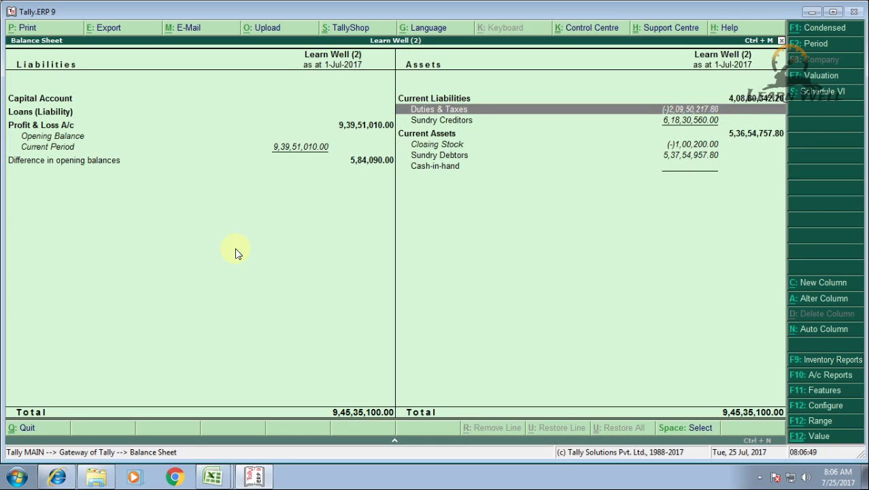
{"action": "key", "text": "Return"}
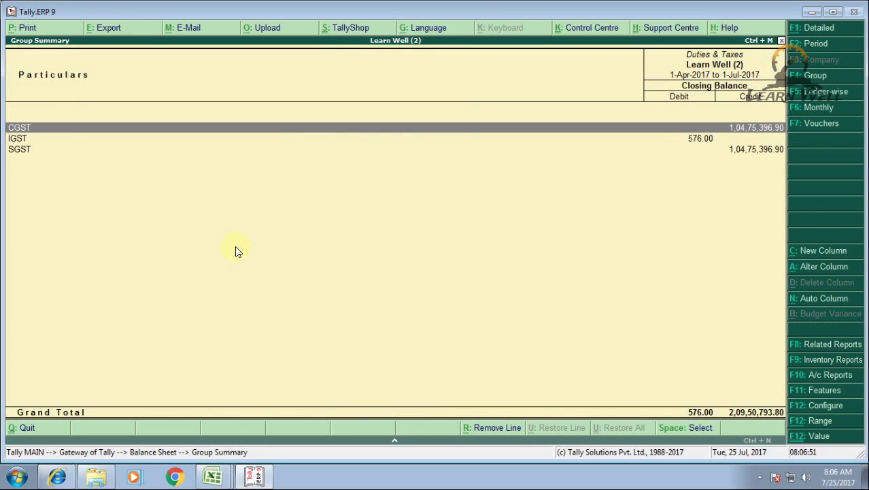
{"action": "key", "text": "Down"}
{"action": "key", "text": "Down"}
{"action": "key", "text": "Up"}
{"action": "key", "text": "Up"}
{"action": "key", "text": "Down"}
{"action": "key", "text": "Down"}
{"action": "key", "text": "Escape"}
{"action": "key", "text": "Escape"}
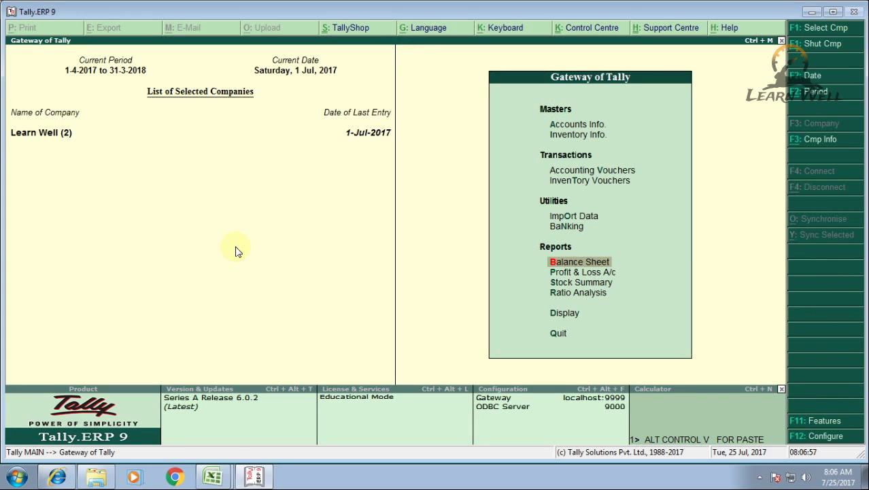
- Go through Display and Statutory Reports to the GST Reports menu listing GSTR-1 and GSTR-2
{"action": "key", "text": "Down"}
{"action": "key", "text": "Down"}
{"action": "key", "text": "Down"}
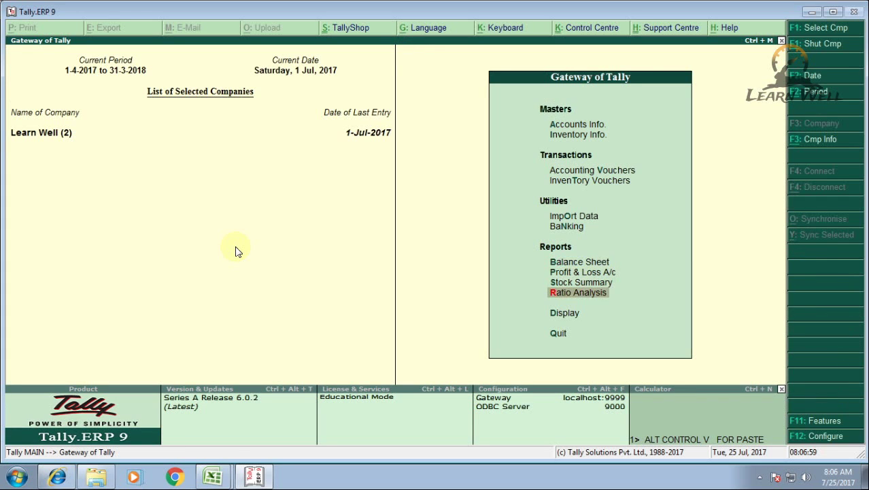
{"action": "key", "text": "Down"}
{"action": "key", "text": "Return"}
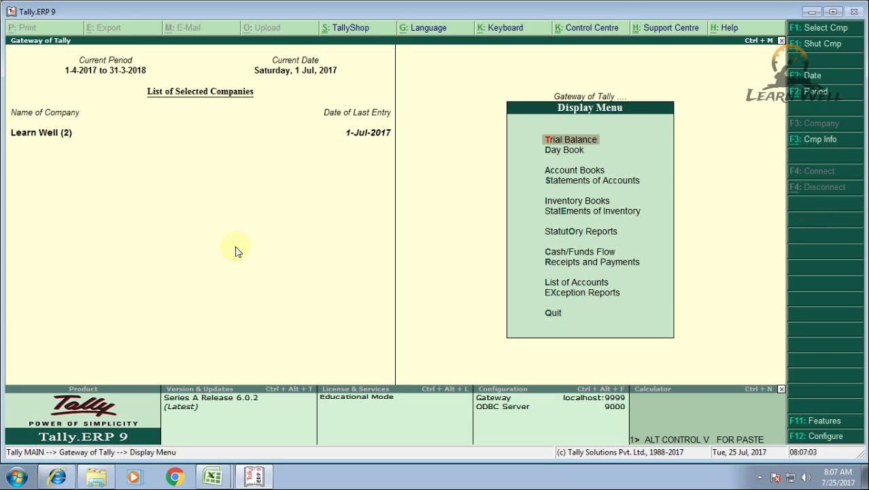
{"action": "key", "text": "Down"}
{"action": "key", "text": "Down"}
{"action": "key", "text": "Down"}
{"action": "key", "text": "Down"}
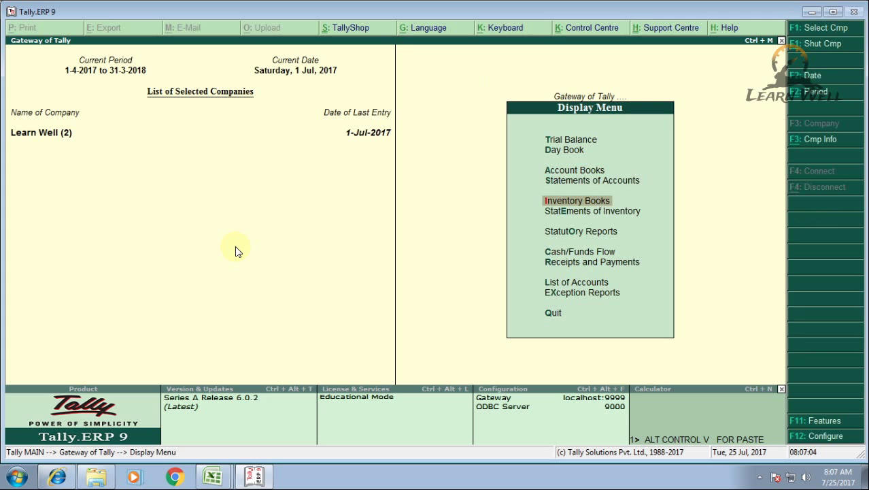
{"action": "key", "text": "Down"}
{"action": "key", "text": "Down"}
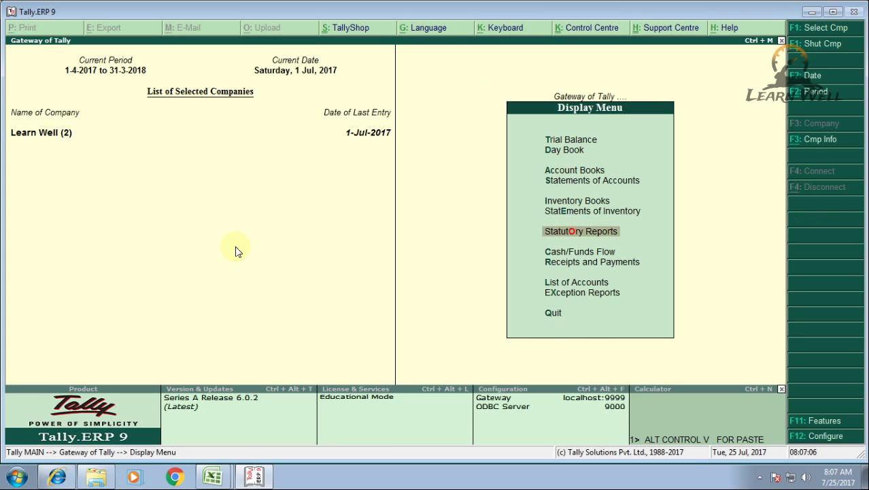
{"action": "key", "text": "Return"}
{"action": "key", "text": "Return"}
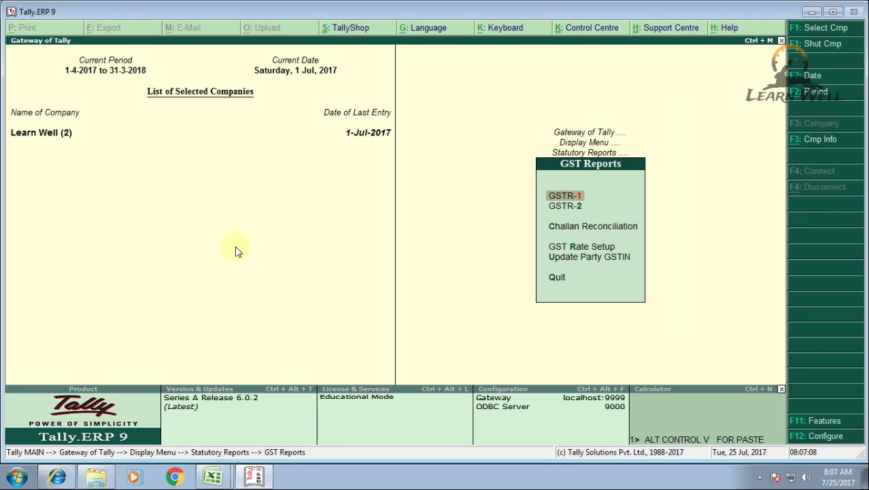
{"action": "key", "text": "Return"}
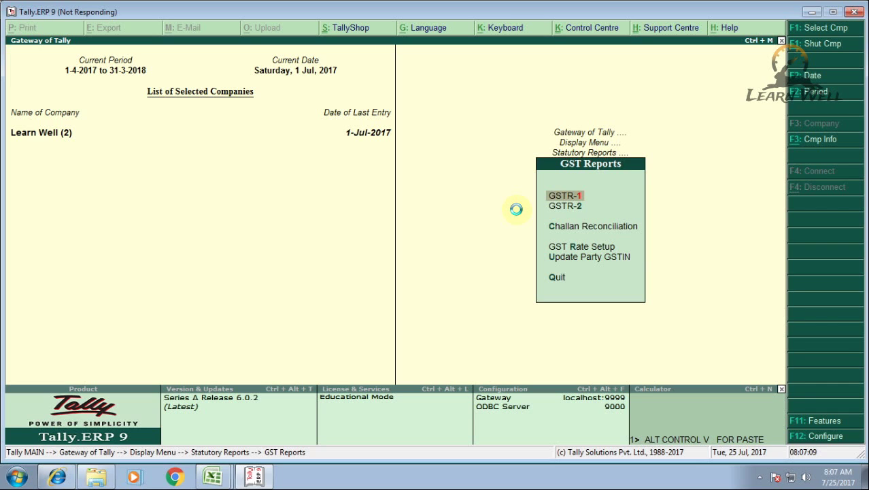
- Close the GST Reports and Statutory Reports menus, glancing at the hidden system tray icons
{"action": "left_click", "coordinate": [760, 477]}
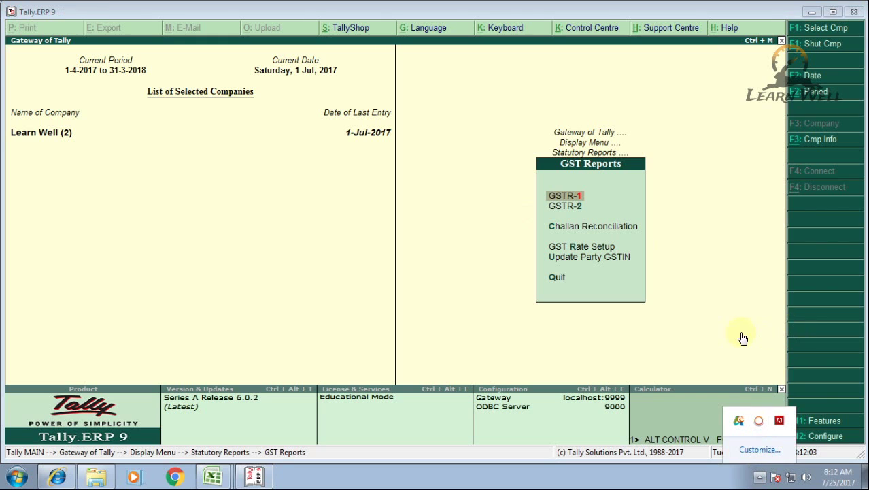
{"action": "left_click", "coordinate": [446, 269]}
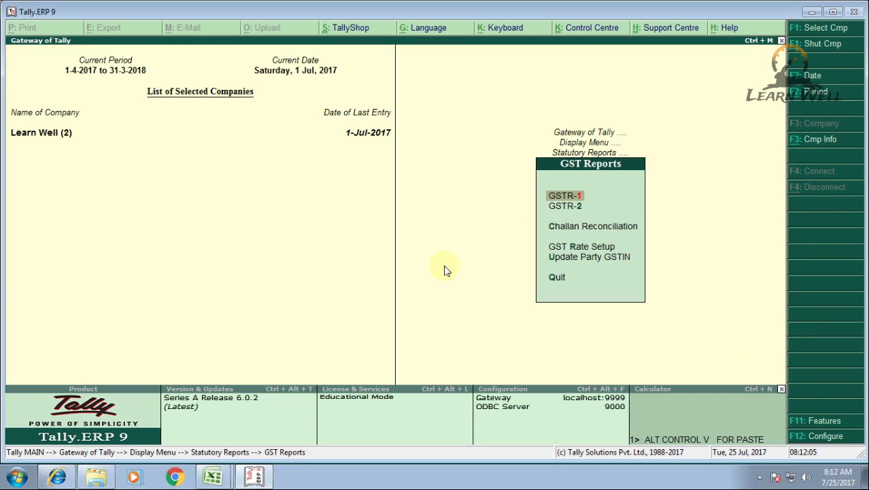
{"action": "key", "text": "Escape"}
{"action": "key", "text": "Escape"}
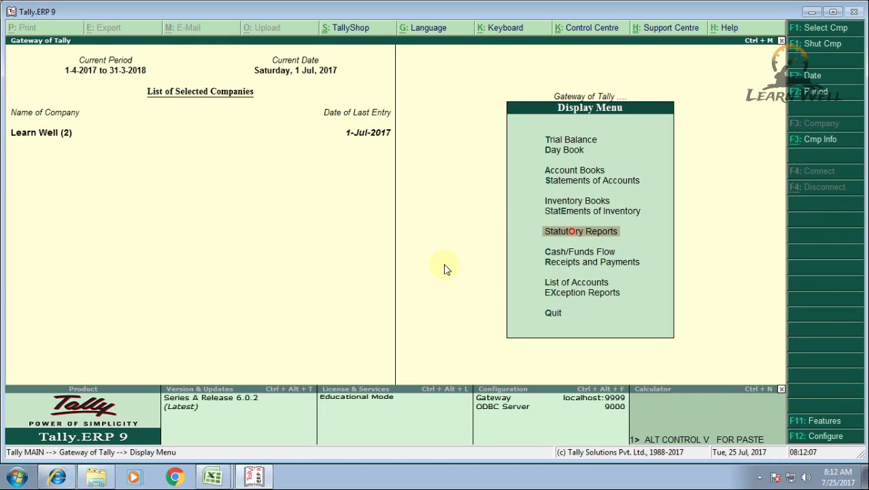
{"action": "key", "text": "Escape"}
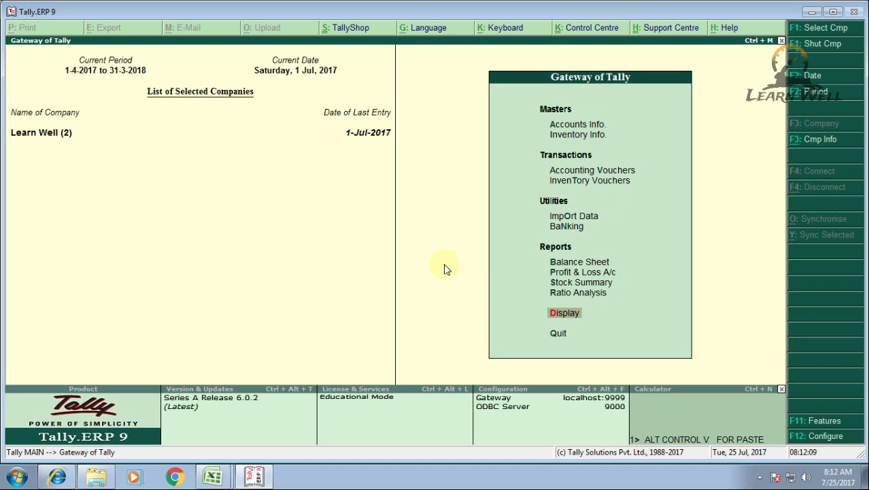
{"action": "left_click", "coordinate": [759, 476]}
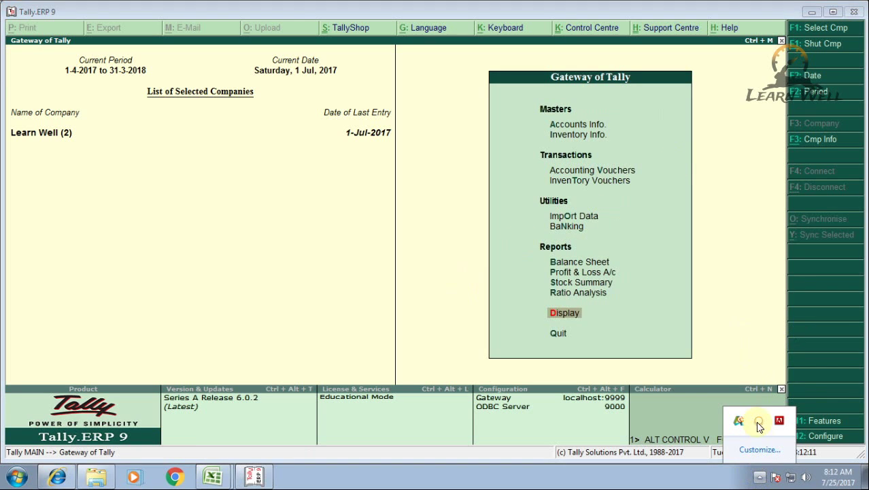